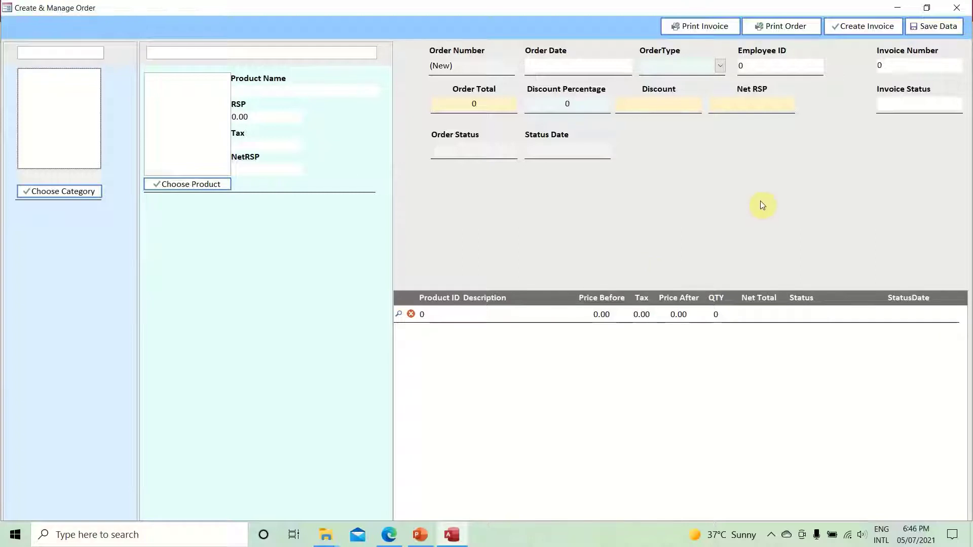
- Close the Create & Manage Order form
{"action": "left_click", "coordinate": [956, 8]}
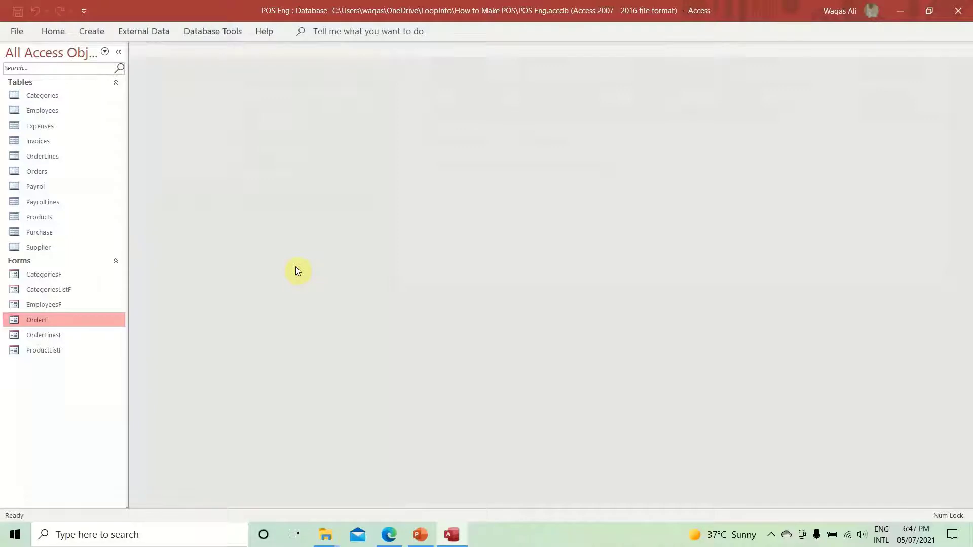
- Create a new blank form in Design View and widen its design area to about 26 cm
{"action": "left_click", "coordinate": [92, 33]}
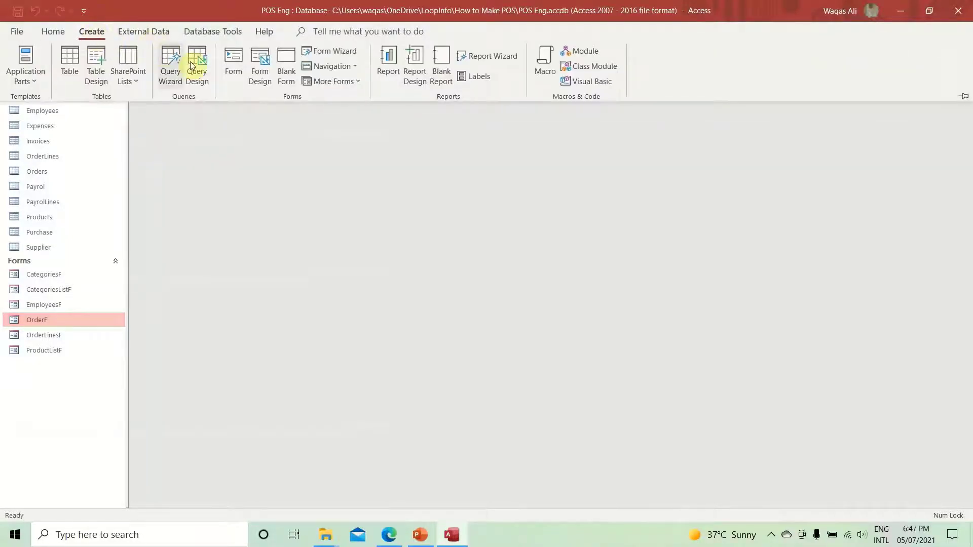
{"action": "left_click", "coordinate": [266, 88]}
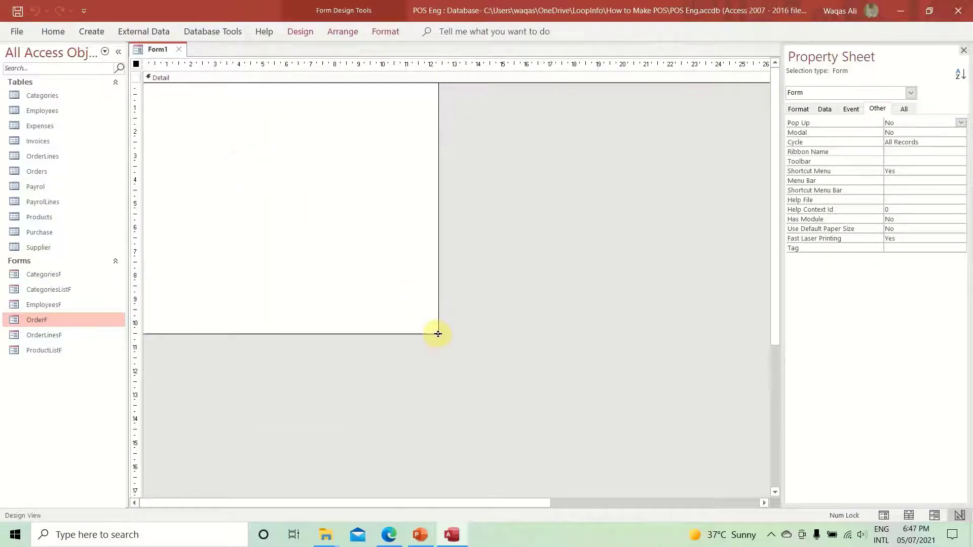
{"action": "left_click_drag", "start_coordinate": [436, 334], "coordinate": [738, 464]}
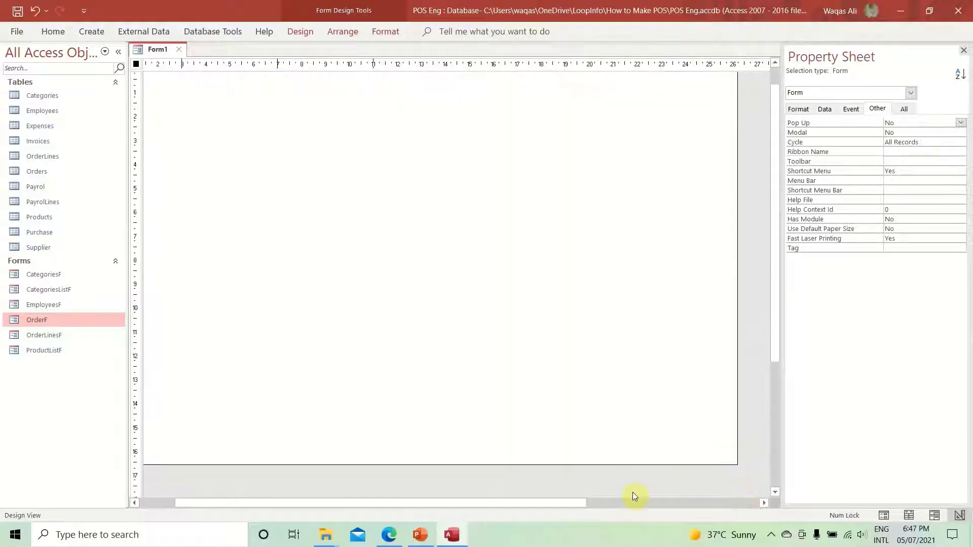
{"action": "left_click_drag", "start_coordinate": [555, 503], "coordinate": [507, 503]}
{"action": "scroll", "coordinate": [469, 326], "scroll_direction": "up", "scroll_amount": 1}
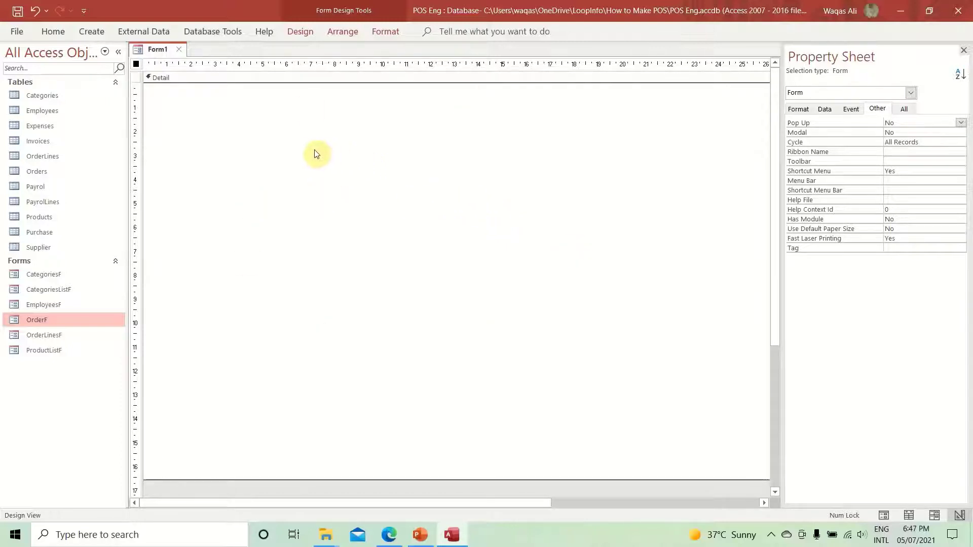
- Add a Form Header/Footer, make the header band thinner, and extend the Detail section down
{"action": "right_click", "coordinate": [317, 206]}
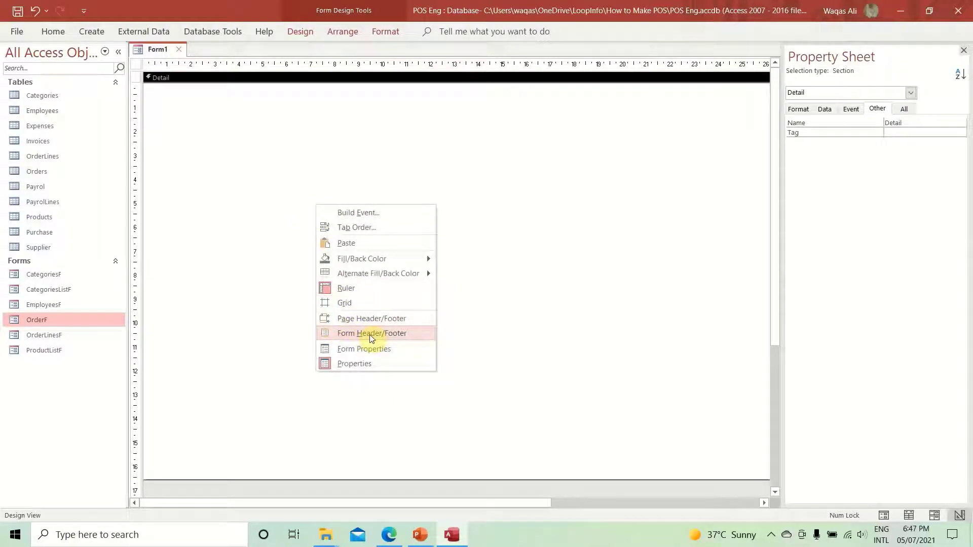
{"action": "left_click", "coordinate": [369, 335]}
{"action": "left_click_drag", "start_coordinate": [387, 130], "coordinate": [385, 100]}
{"action": "scroll", "coordinate": [407, 285], "scroll_direction": "down", "scroll_amount": 3}
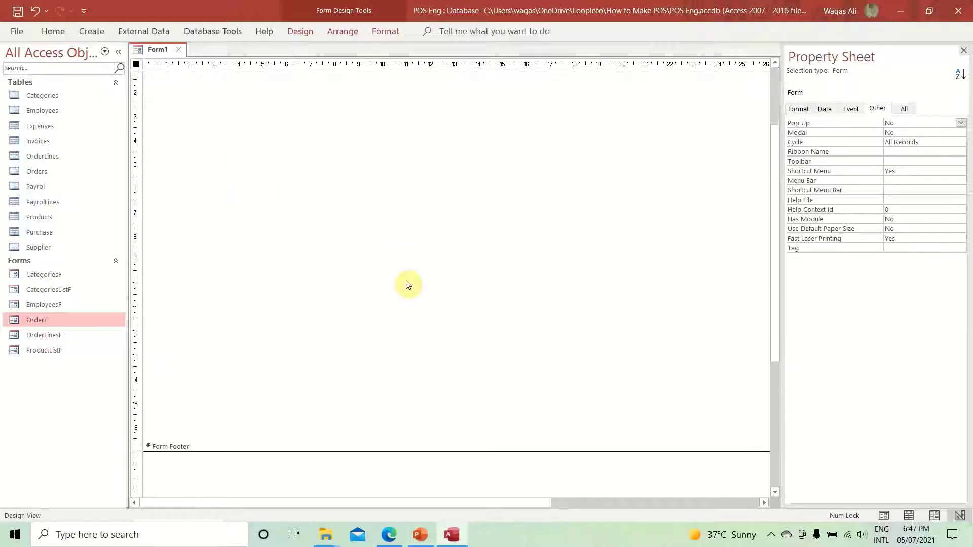
{"action": "scroll", "coordinate": [408, 285], "scroll_direction": "down", "scroll_amount": 3}
{"action": "left_click_drag", "start_coordinate": [428, 403], "coordinate": [419, 273]}
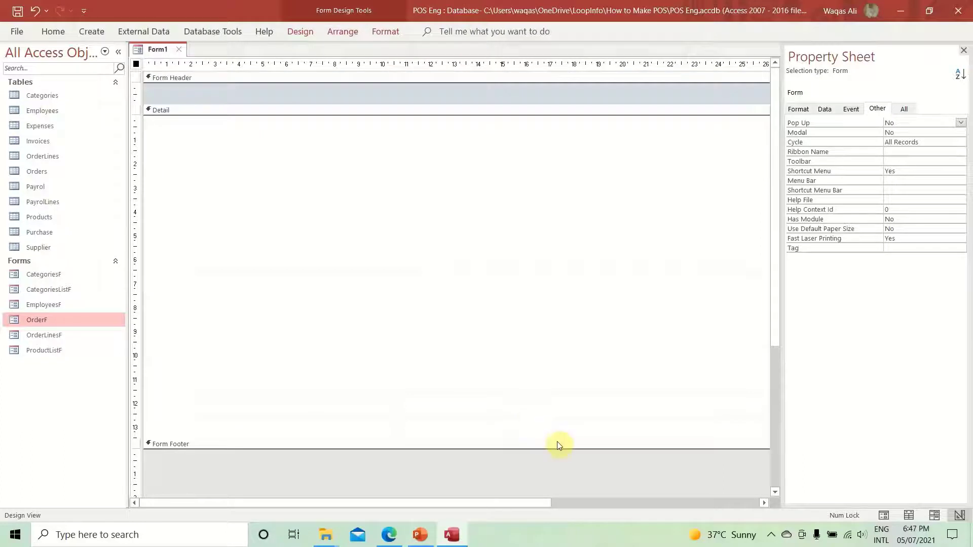
{"action": "left_click_drag", "start_coordinate": [556, 448], "coordinate": [551, 491]}
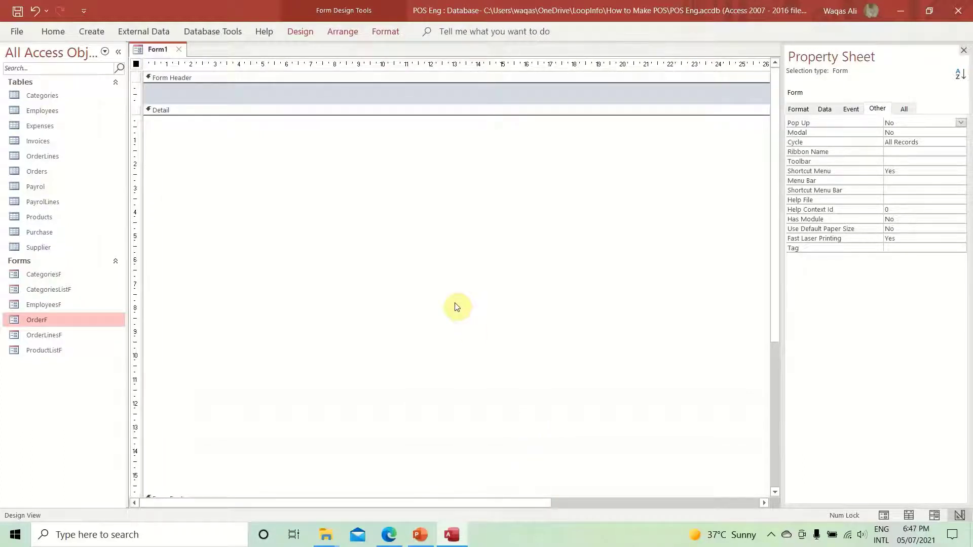
- Preview Form1 in Form View, then return it to Design View
{"action": "right_click", "coordinate": [155, 46]}
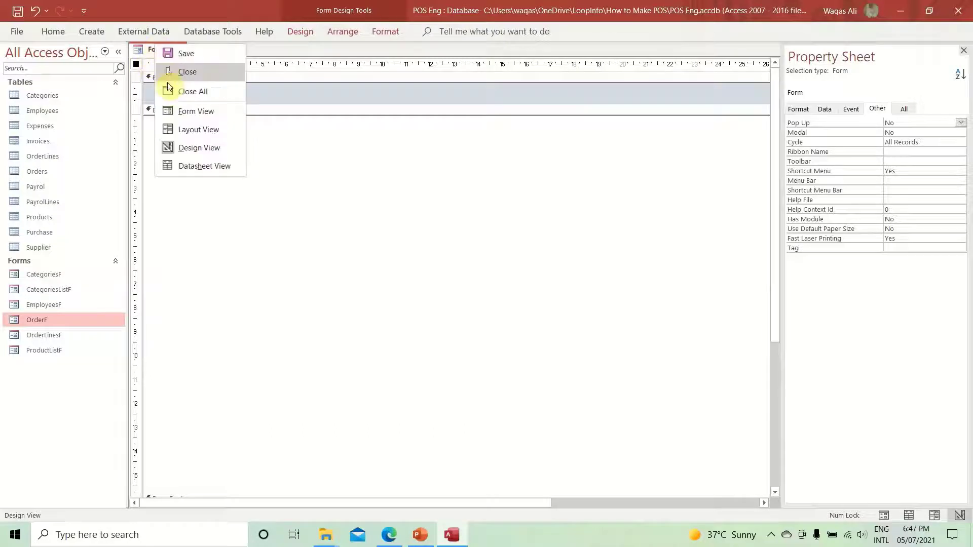
{"action": "left_click", "coordinate": [170, 111]}
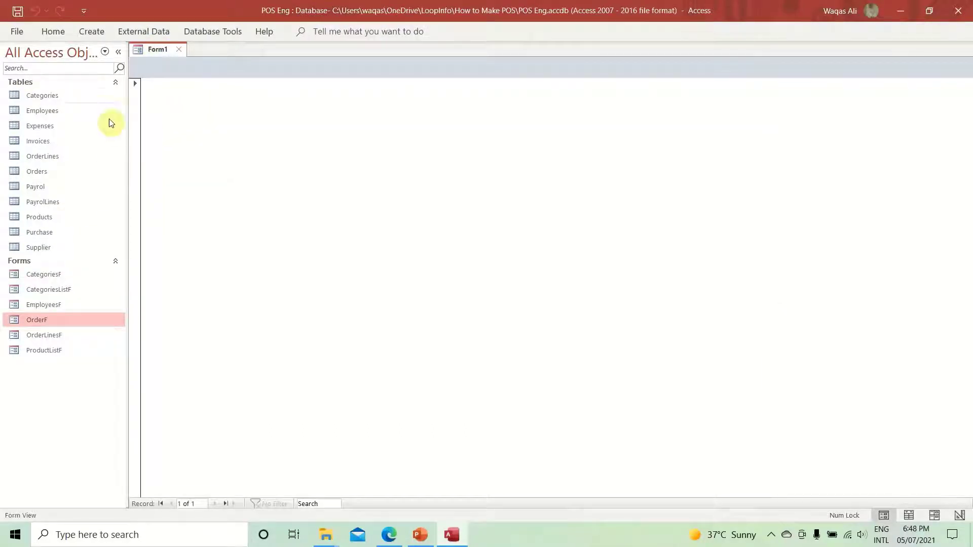
{"action": "right_click", "coordinate": [424, 178]}
{"action": "left_click", "coordinate": [489, 225]}
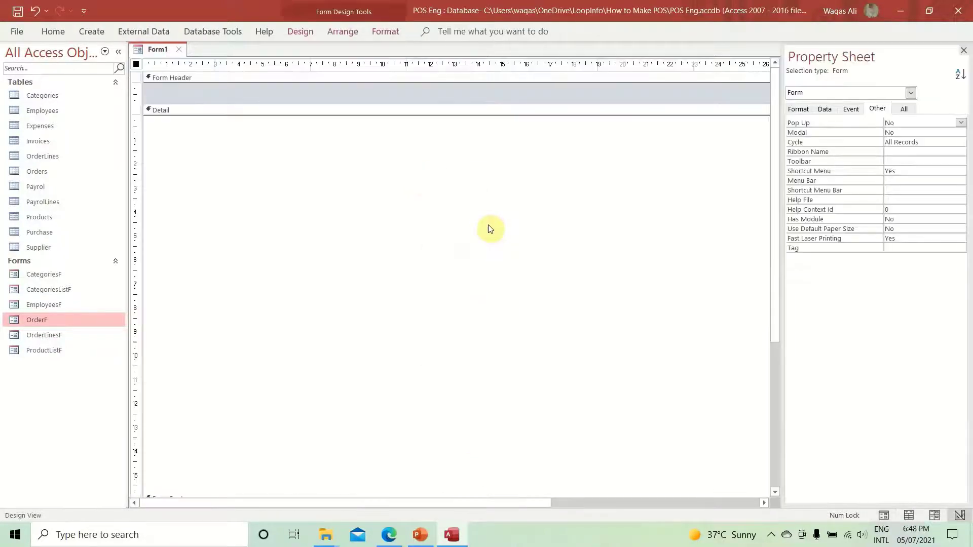
{"action": "left_click", "coordinate": [799, 109]}
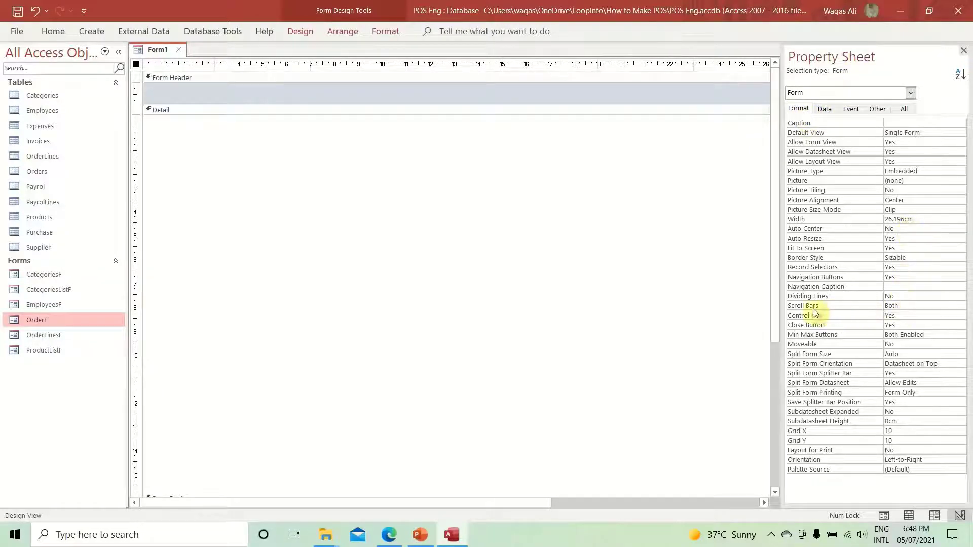
- Set Record Selectors and Navigation Buttons to No and Scroll Bars to Neither, then save the form
{"action": "double_click", "coordinate": [934, 271]}
{"action": "left_click", "coordinate": [914, 277]}
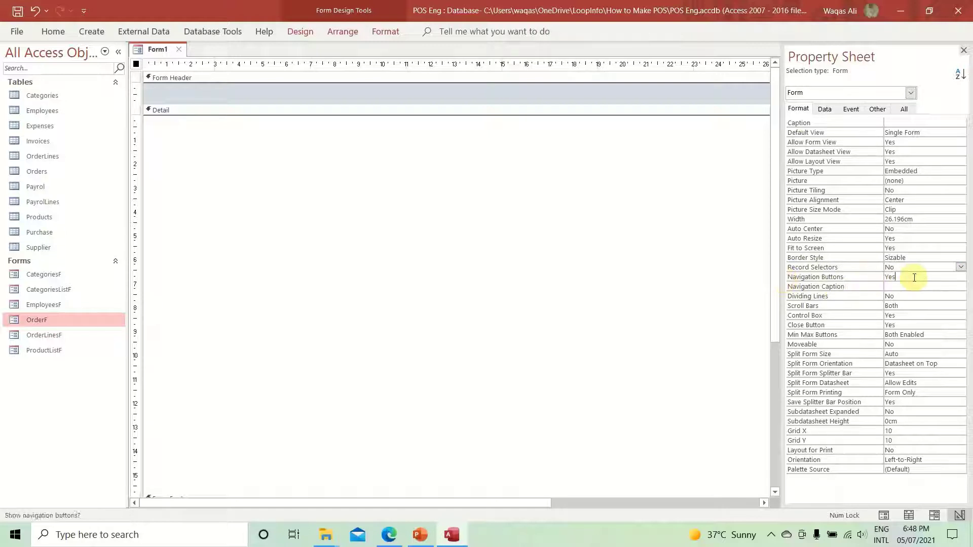
{"action": "double_click", "coordinate": [914, 278]}
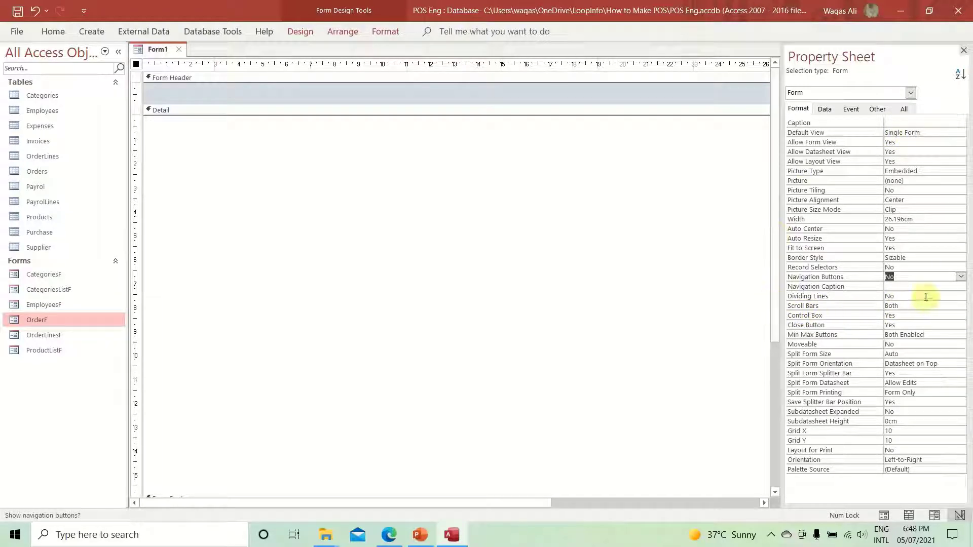
{"action": "left_click", "coordinate": [908, 306]}
{"action": "left_click", "coordinate": [960, 308]}
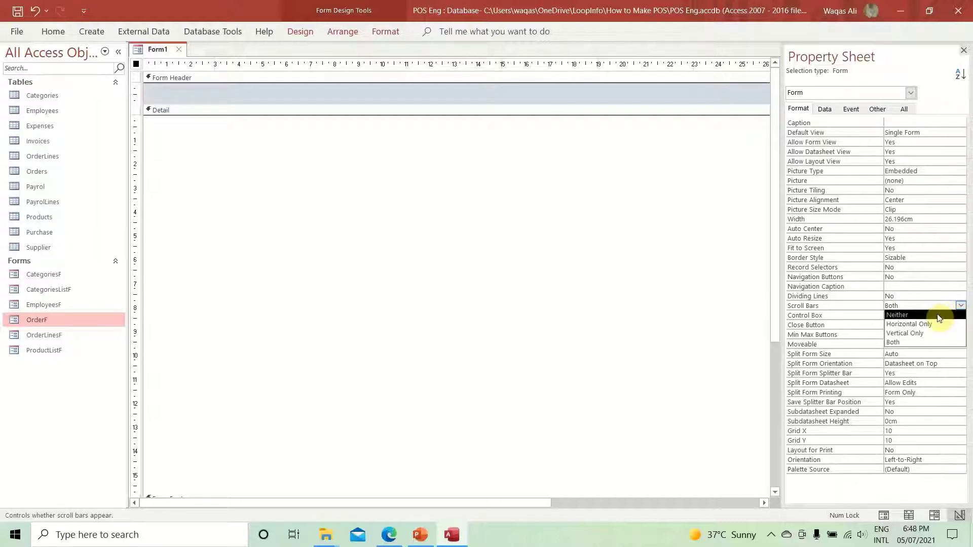
{"action": "left_click", "coordinate": [919, 315]}
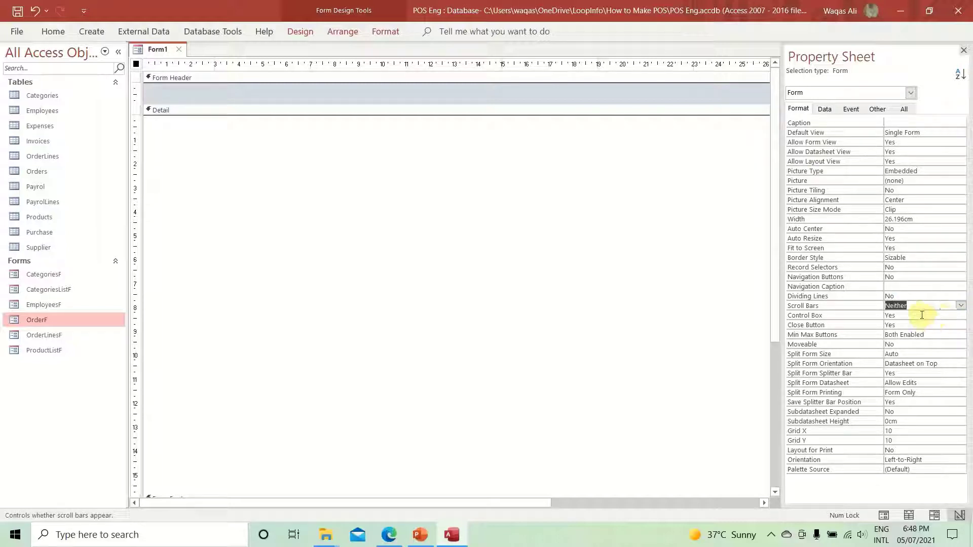
{"action": "right_click", "coordinate": [158, 49]}
{"action": "left_click", "coordinate": [175, 61]}
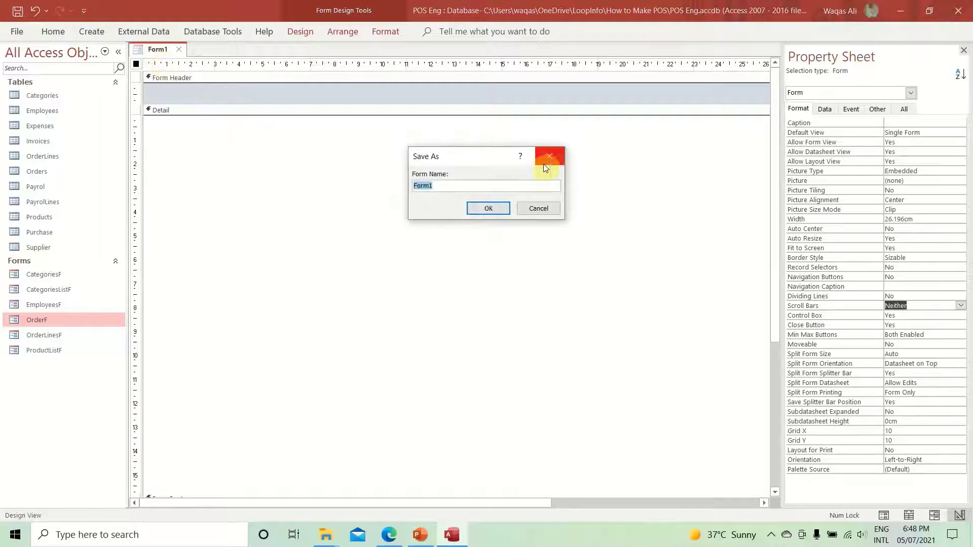
- Save the form as LoginF and view it in Form View
{"action": "left_click_drag", "start_coordinate": [527, 157], "coordinate": [558, 177]}
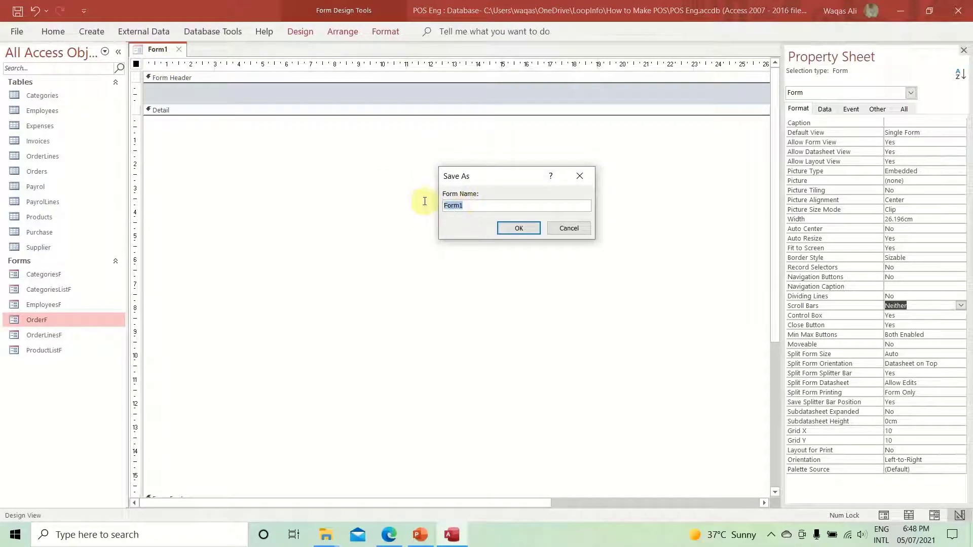
{"action": "type", "text": "LoginF"}
{"action": "key", "text": "Return"}
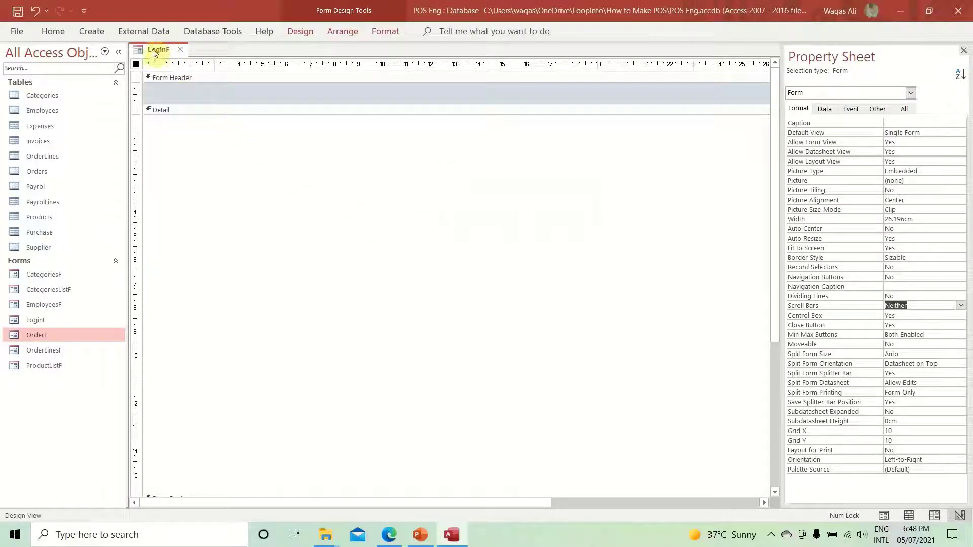
{"action": "right_click", "coordinate": [157, 51]}
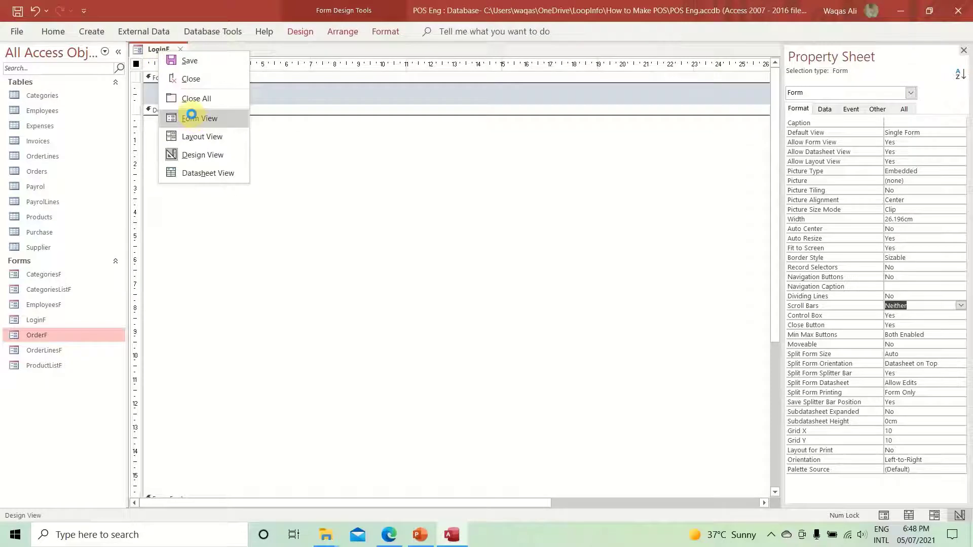
{"action": "left_click", "coordinate": [192, 115]}
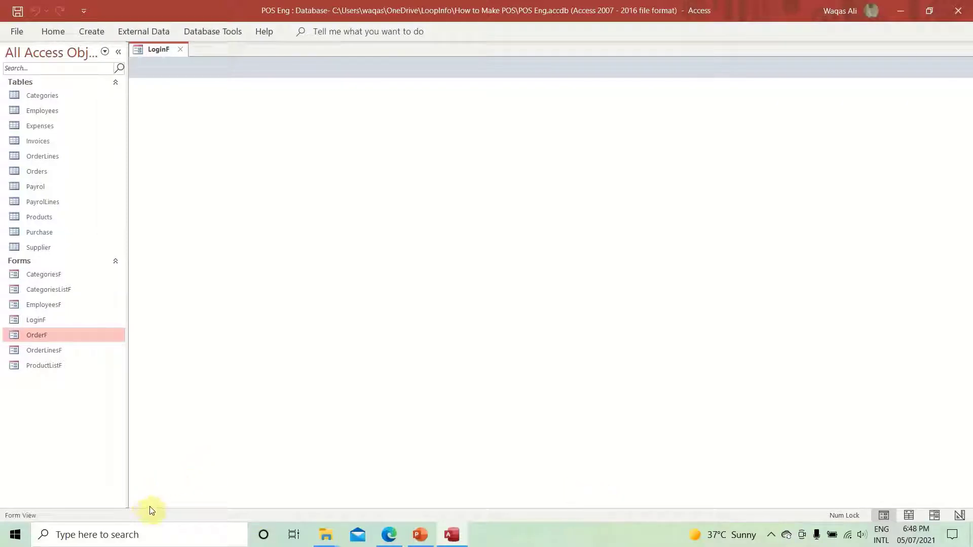
- In Design View, set LoginF's Pop Up and Modal properties to Yes
{"action": "right_click", "coordinate": [399, 215]}
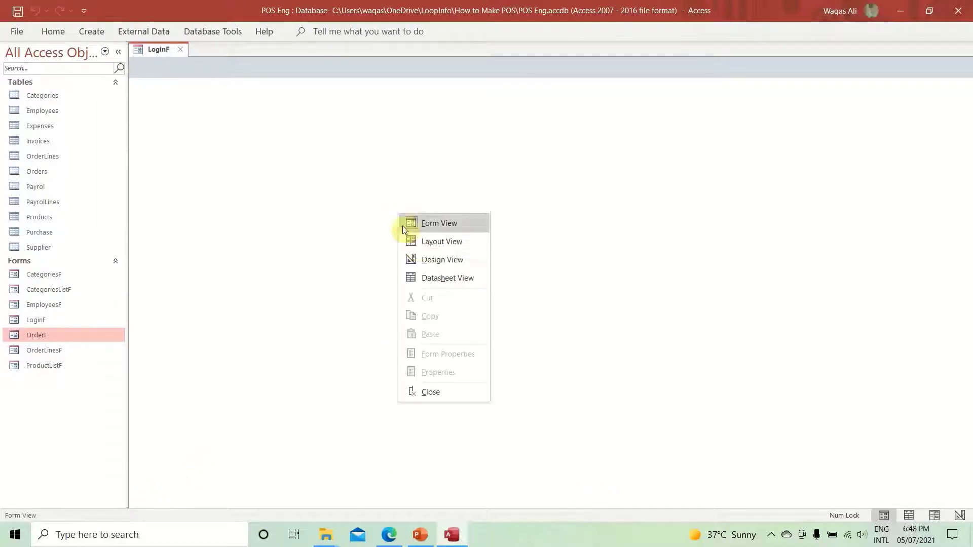
{"action": "left_click", "coordinate": [421, 260]}
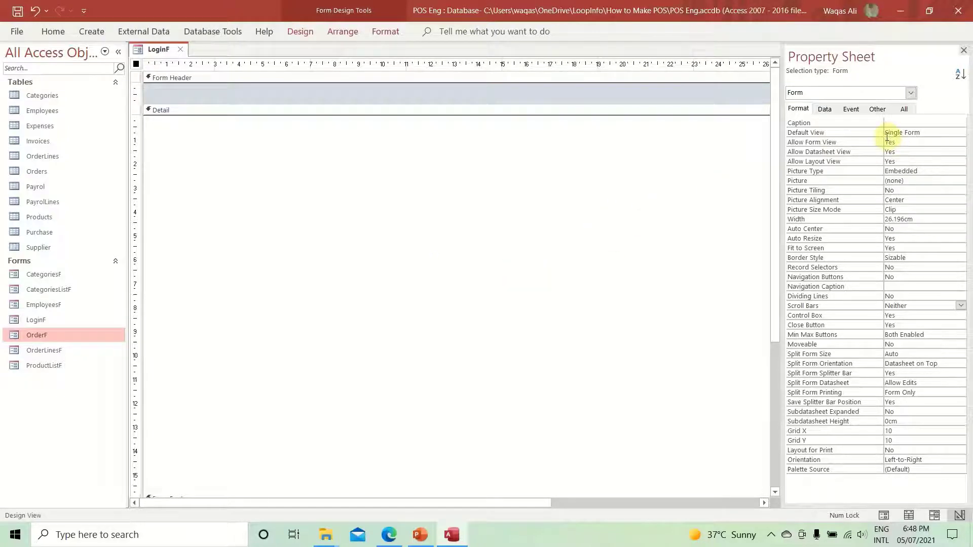
{"action": "left_click", "coordinate": [878, 110]}
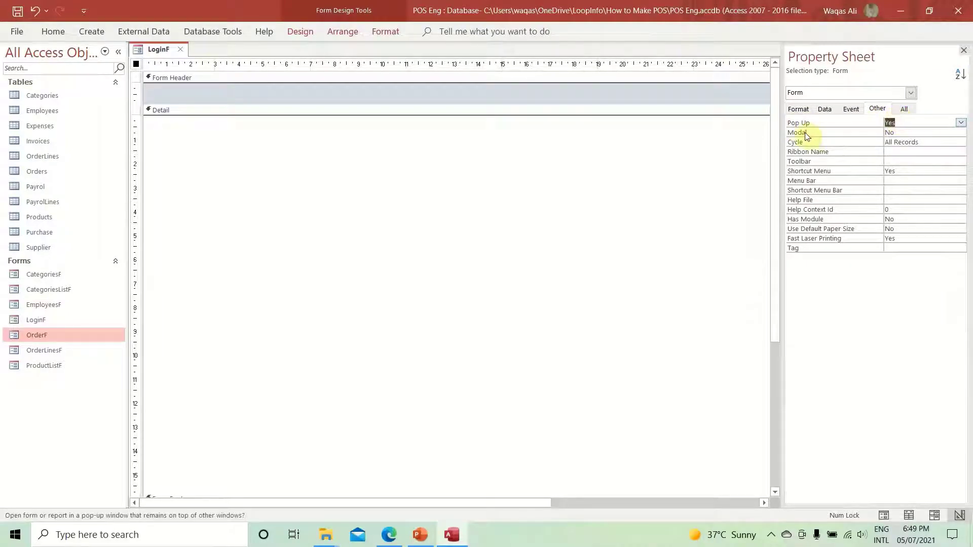
{"action": "double_click", "coordinate": [890, 132]}
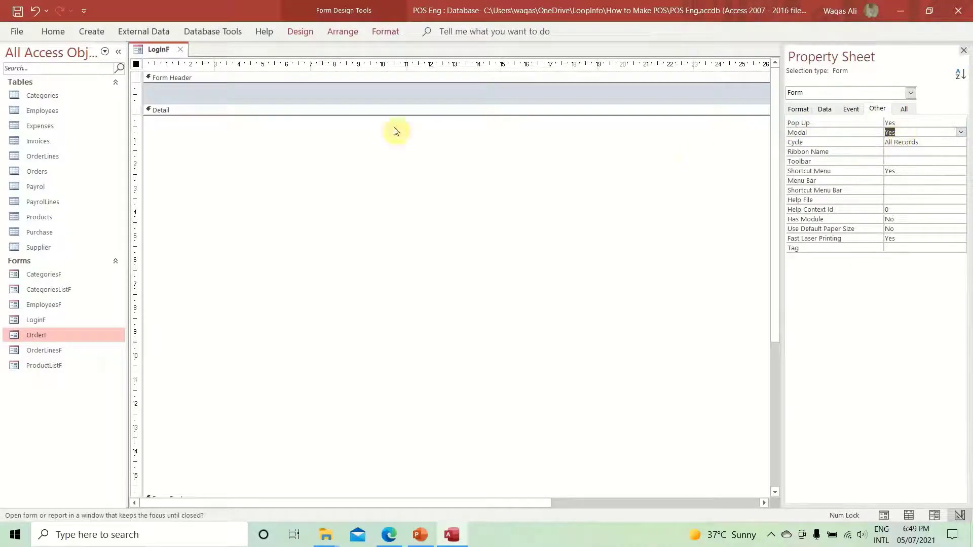
- Run LoginF in Form View as a floating pop-up window
{"action": "right_click", "coordinate": [160, 52]}
{"action": "right_click", "coordinate": [160, 56]}
{"action": "right_click", "coordinate": [159, 58]}
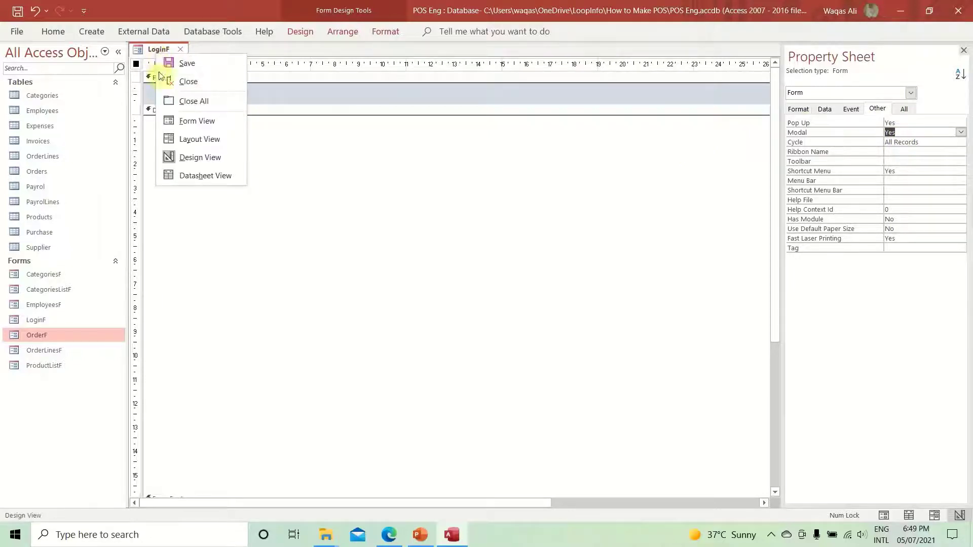
{"action": "left_click", "coordinate": [180, 120]}
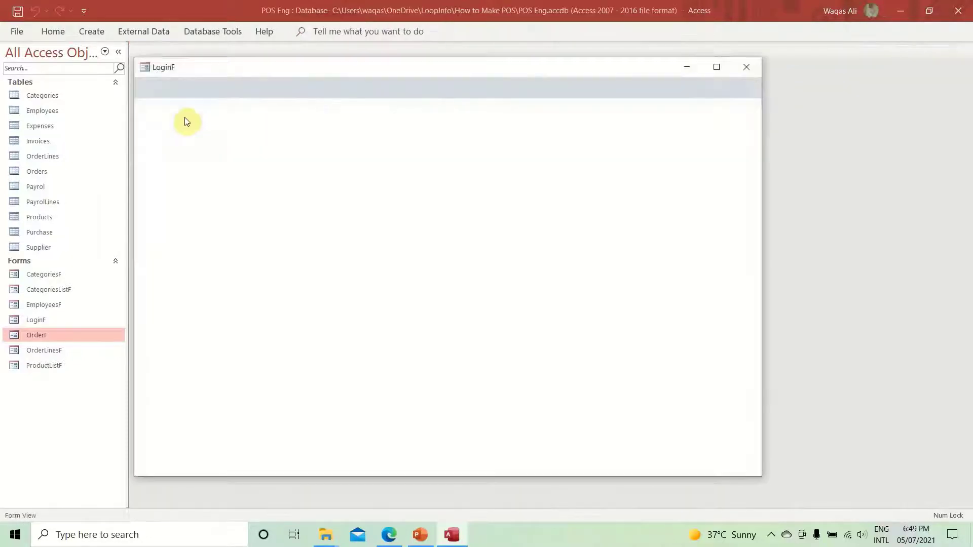
- Move and maximize the LoginF pop-up window, then close it
{"action": "left_click_drag", "start_coordinate": [391, 76], "coordinate": [478, 85]}
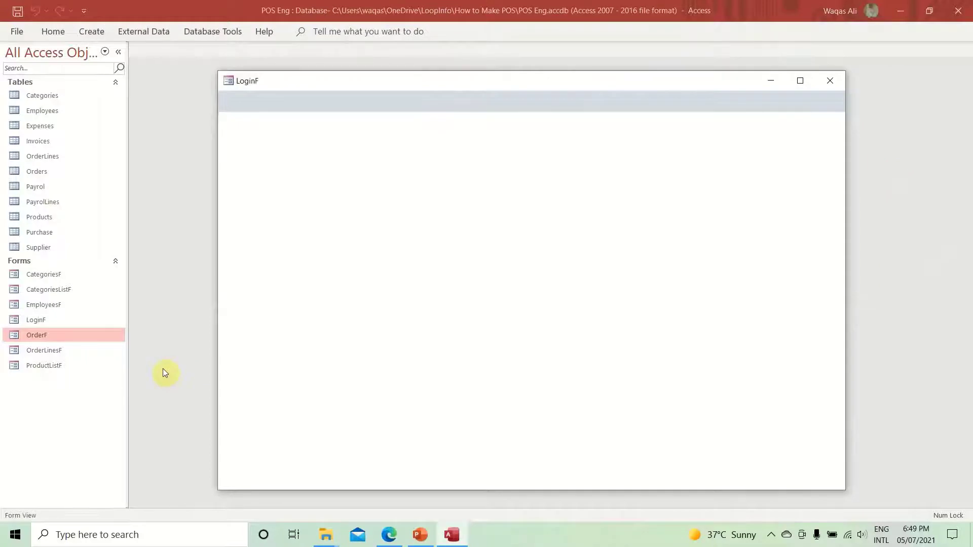
{"action": "left_click", "coordinate": [801, 81]}
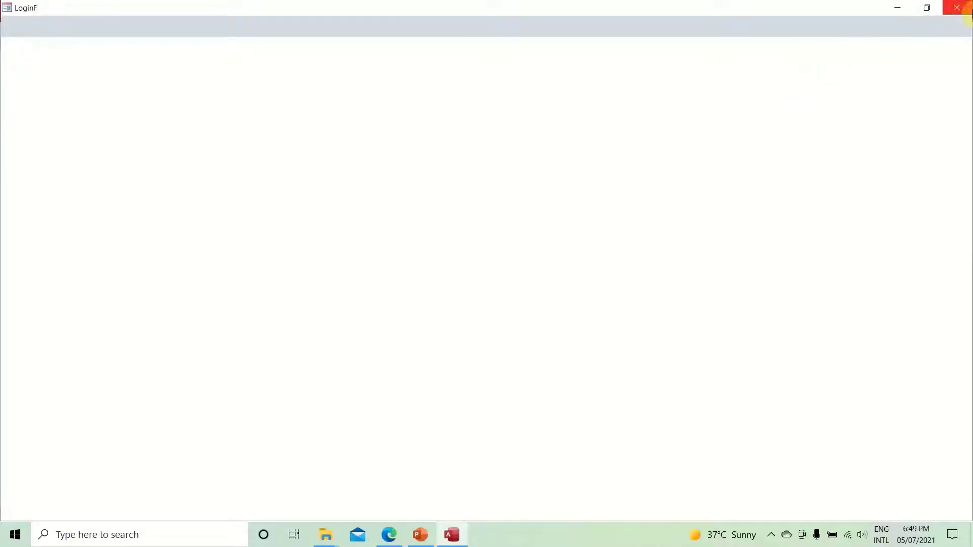
{"action": "left_click", "coordinate": [957, 8]}
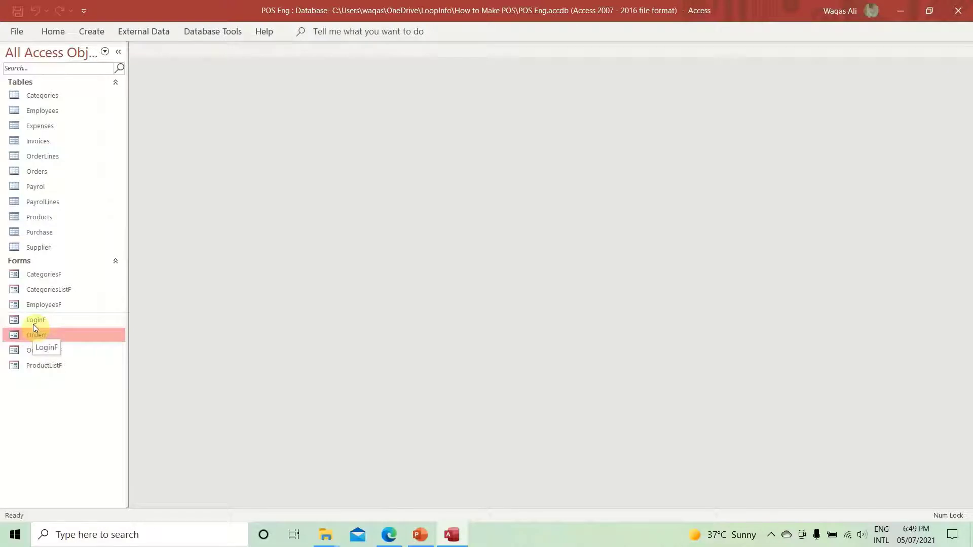
- Reopen LoginF from the navigation pane, maximize it, and switch to Design View
{"action": "double_click", "coordinate": [33, 324]}
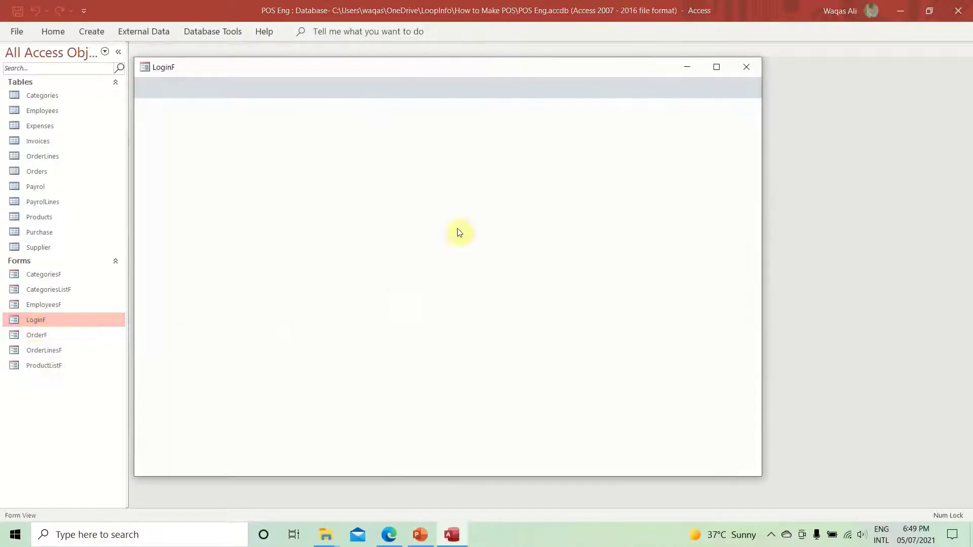
{"action": "left_click_drag", "start_coordinate": [444, 68], "coordinate": [506, 78]}
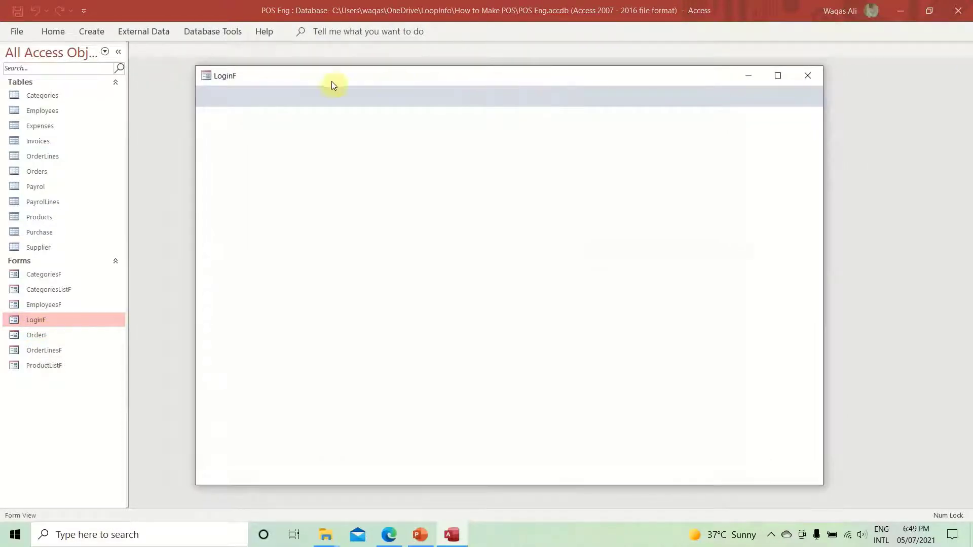
{"action": "left_click", "coordinate": [778, 76]}
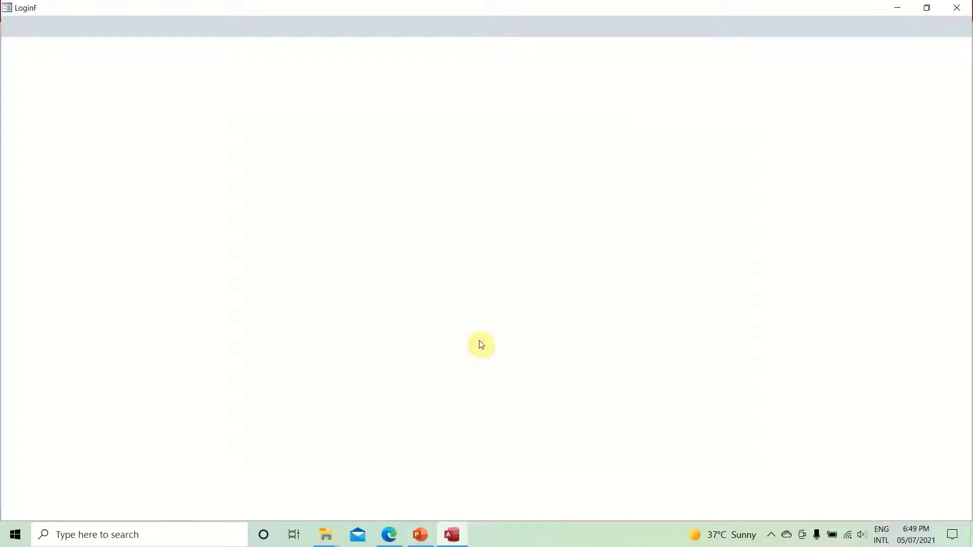
{"action": "right_click", "coordinate": [455, 161]}
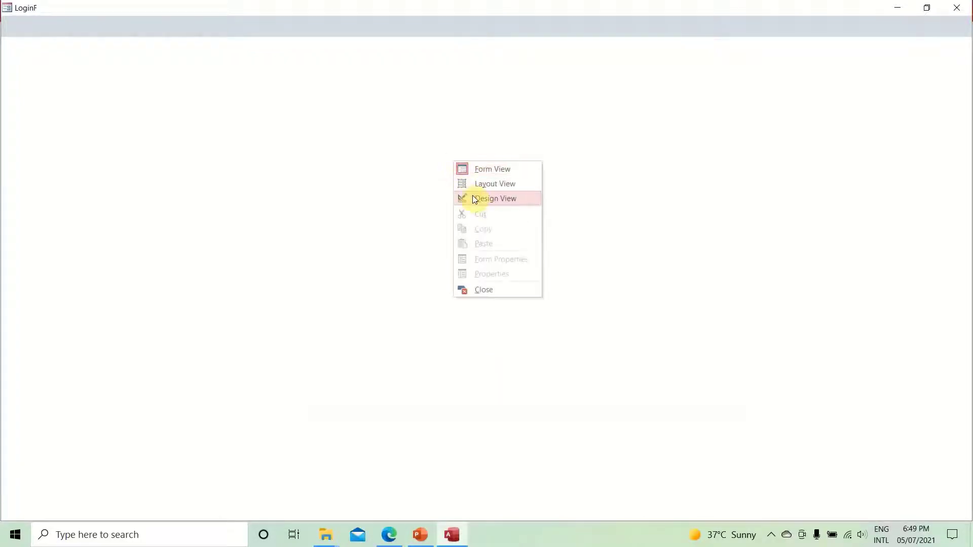
{"action": "left_click", "coordinate": [476, 200]}
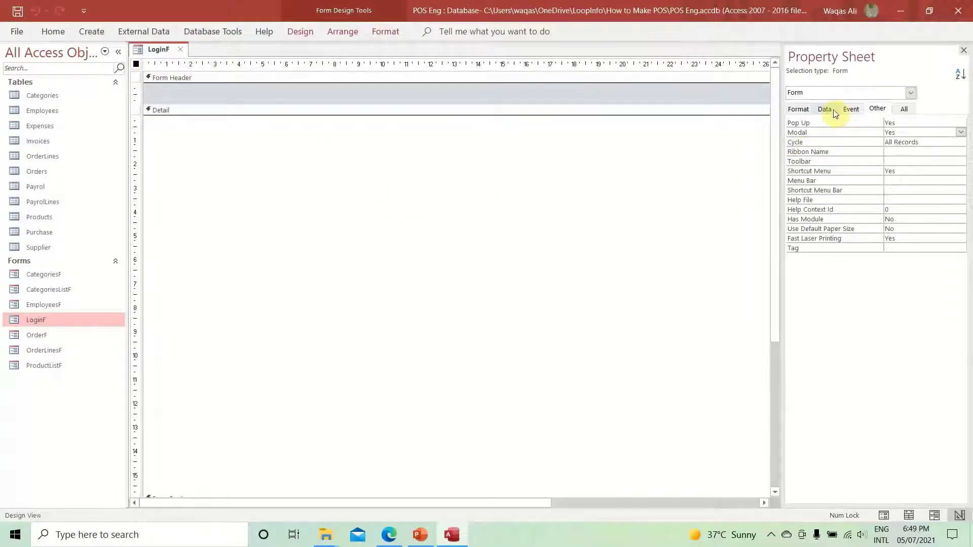
- Give On Load a Form_Load procedure containing DoCmd.Maximize, then close the VBA editor
{"action": "left_click", "coordinate": [852, 109]}
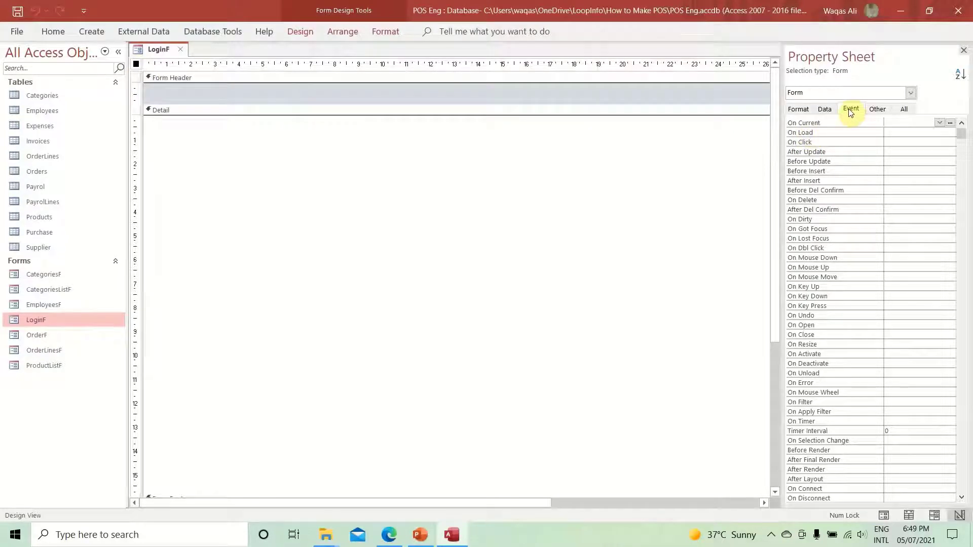
{"action": "left_click", "coordinate": [899, 133]}
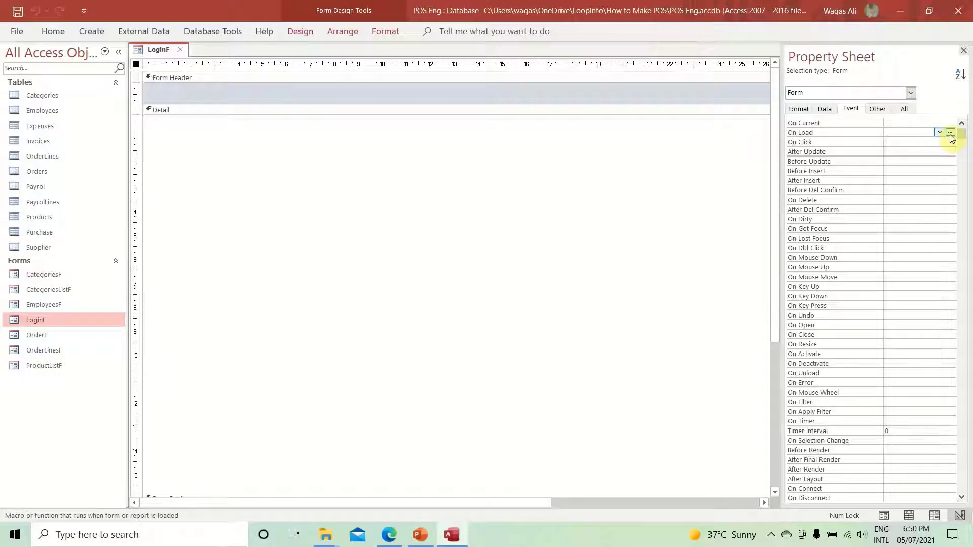
{"action": "left_click", "coordinate": [951, 133]}
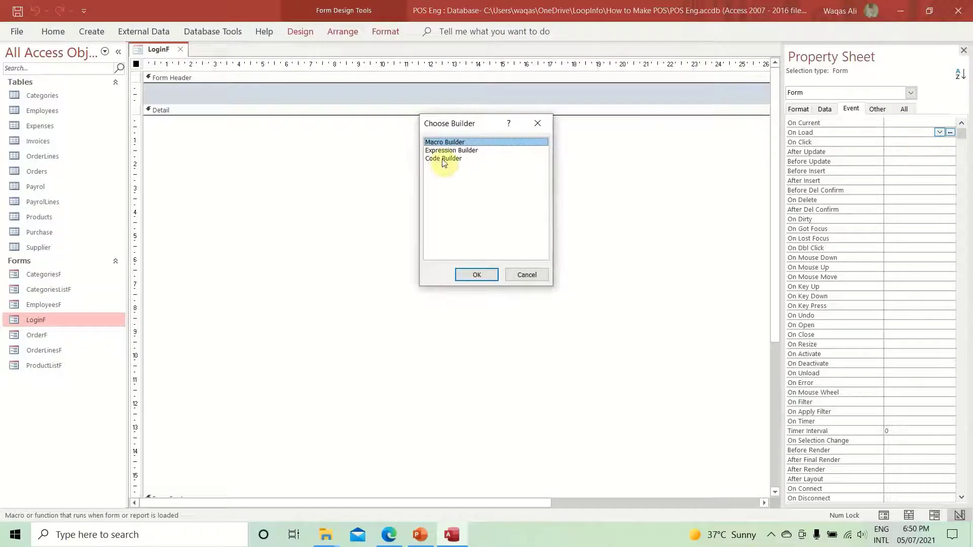
{"action": "double_click", "coordinate": [443, 159]}
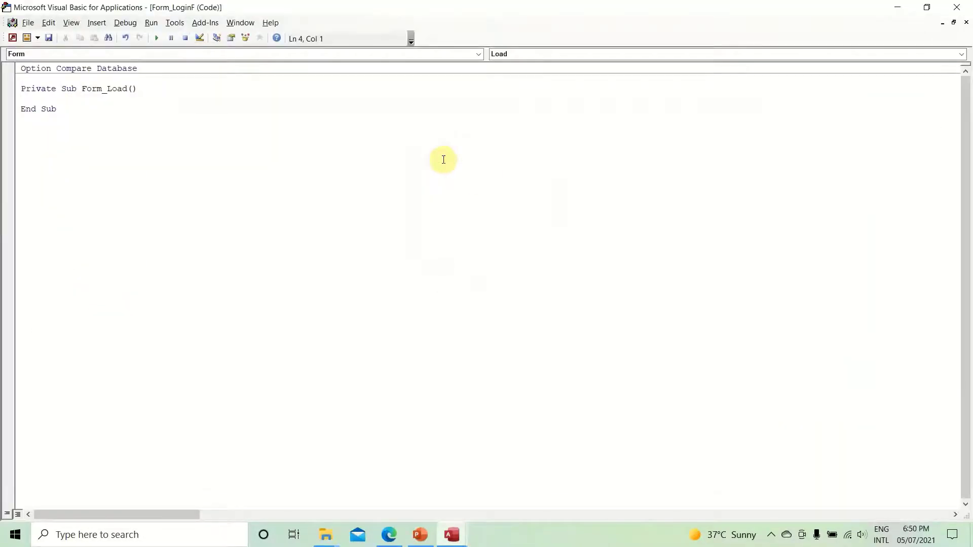
{"action": "type", "text": "docmd."}
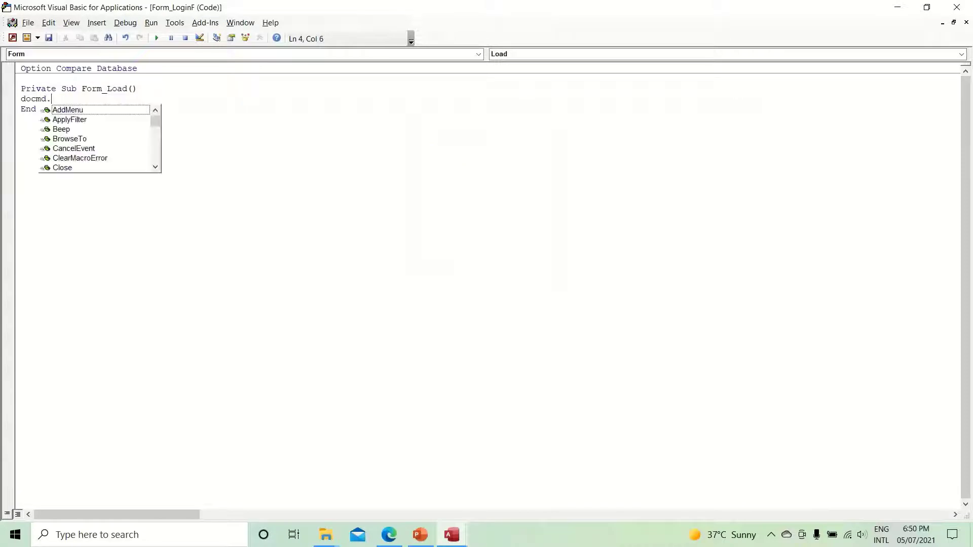
{"action": "type", "text": "maxi"}
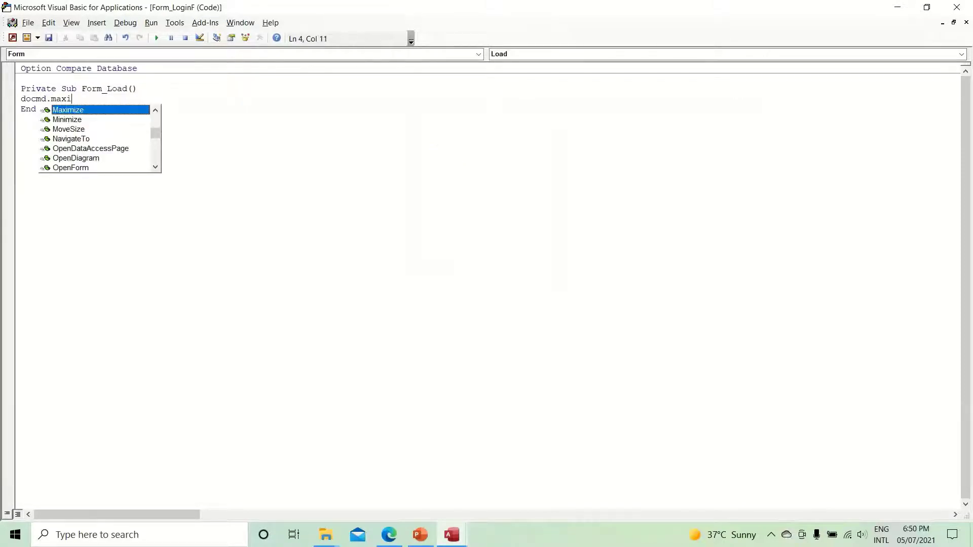
{"action": "key", "text": "Tab"}
{"action": "key", "text": "Down"}
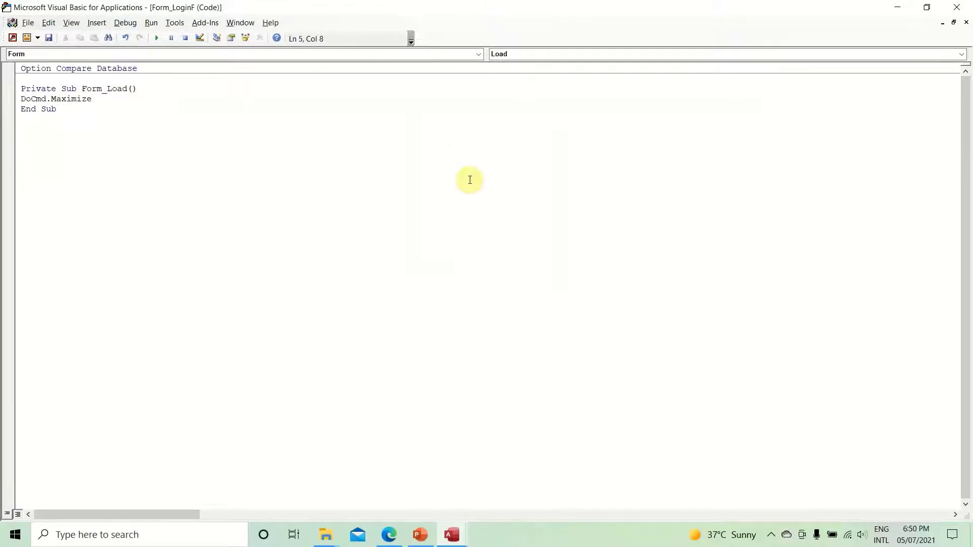
{"action": "left_click", "coordinate": [956, 9]}
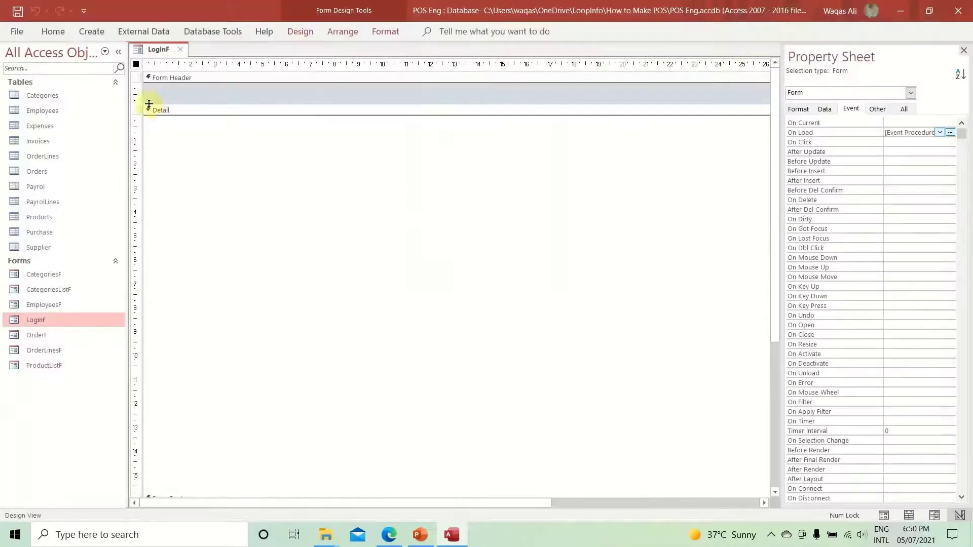
{"action": "right_click", "coordinate": [152, 49]}
{"action": "key", "text": "Escape"}
- Close the LoginF design tab and run LoginF to confirm it opens maximized
{"action": "left_click", "coordinate": [180, 49]}
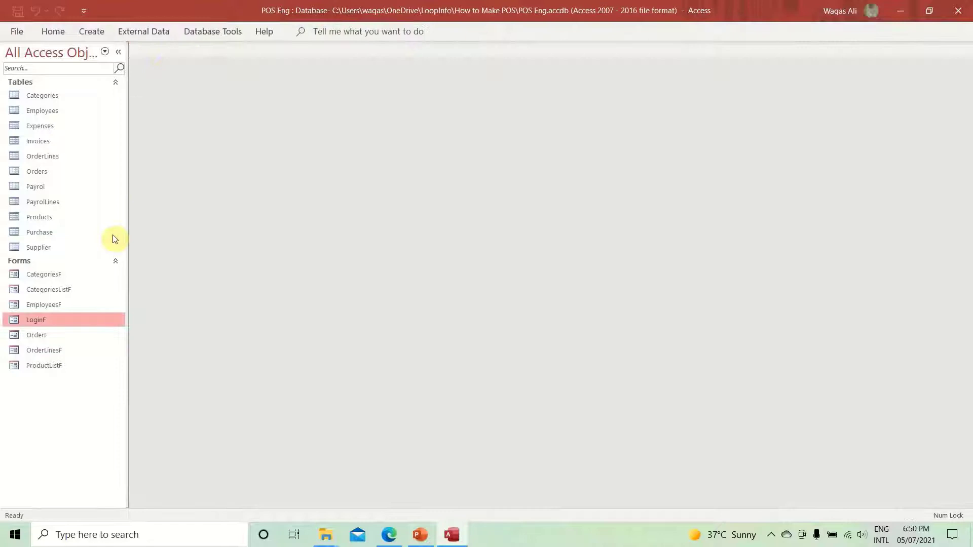
{"action": "double_click", "coordinate": [39, 322]}
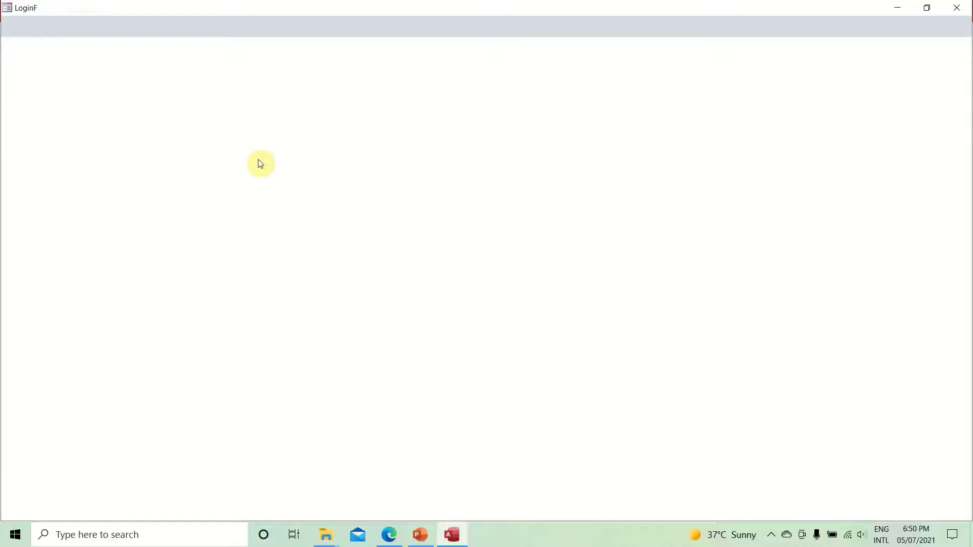
{"action": "right_click", "coordinate": [397, 215]}
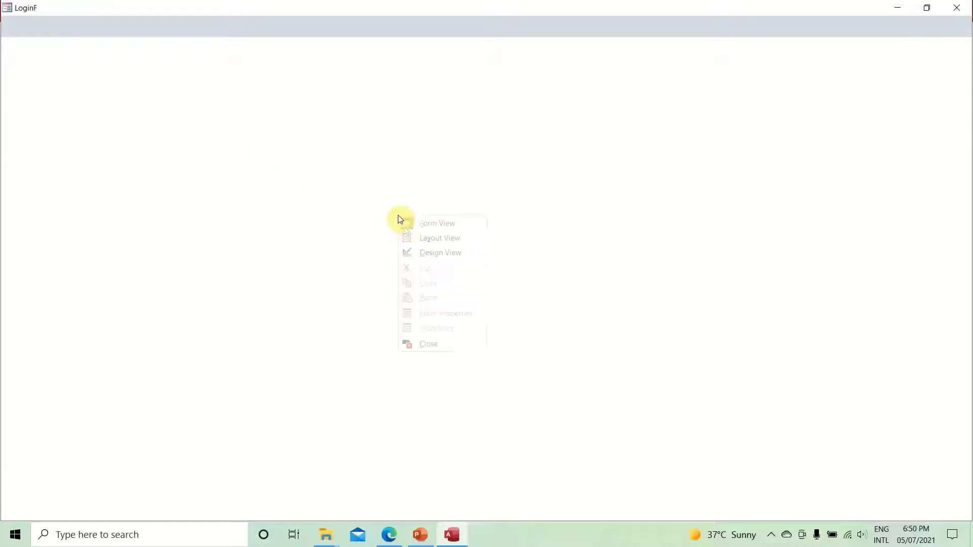
- In Design View, set LoginF's Caption to 'Welcome to Next Grocery Database'
{"action": "left_click", "coordinate": [409, 251]}
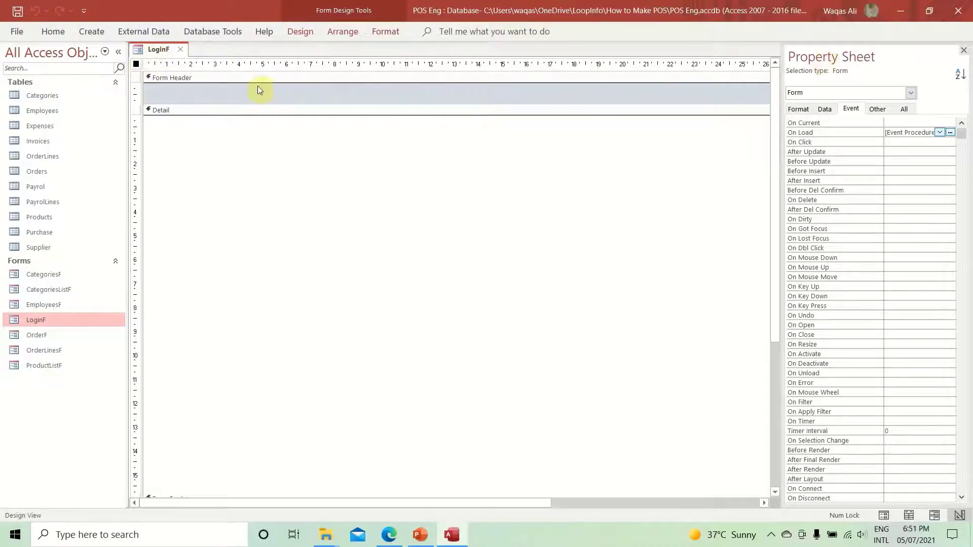
{"action": "left_click", "coordinate": [799, 110]}
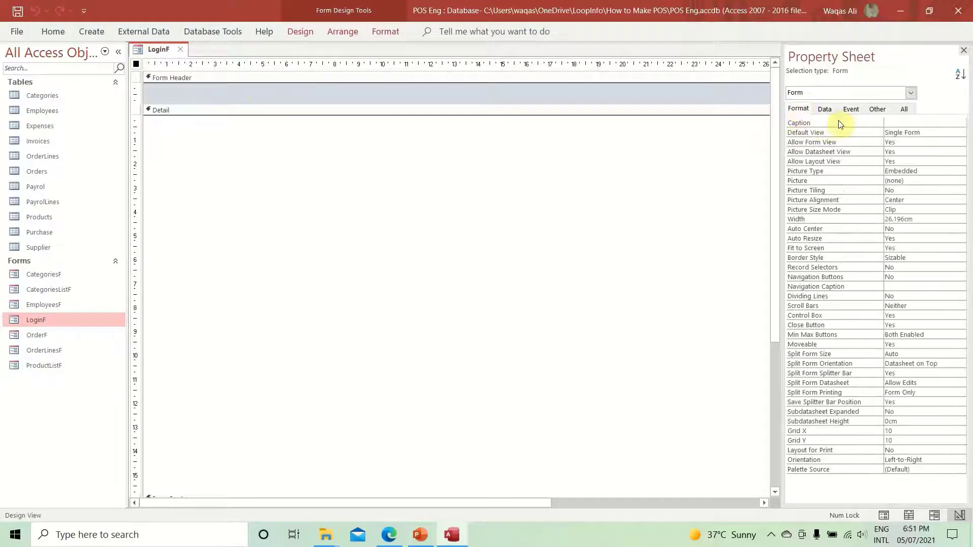
{"action": "left_click", "coordinate": [900, 121]}
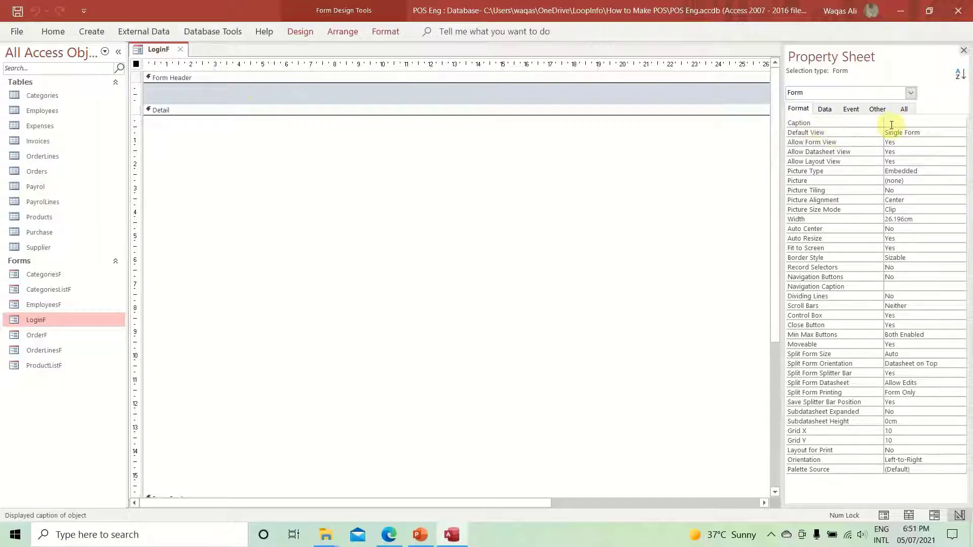
{"action": "type", "text": "Welcome"}
{"action": "key", "text": "BackSpace"}
{"action": "key", "text": "BackSpace"}
{"action": "type", "text": "to N"}
{"action": "type", "text": "ext Grow"}
{"action": "type", "text": "ery Database"}
{"action": "key", "text": "Return"}
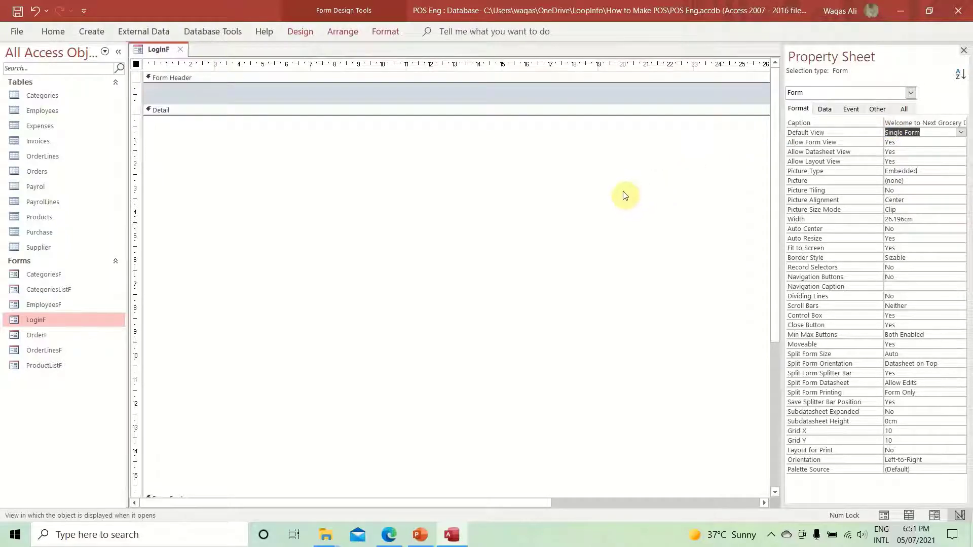
- Open CategoriesF in Design View and copy its Form Header's #99CCFF back color
{"action": "right_click", "coordinate": [159, 51]}
{"action": "left_click", "coordinate": [199, 154]}
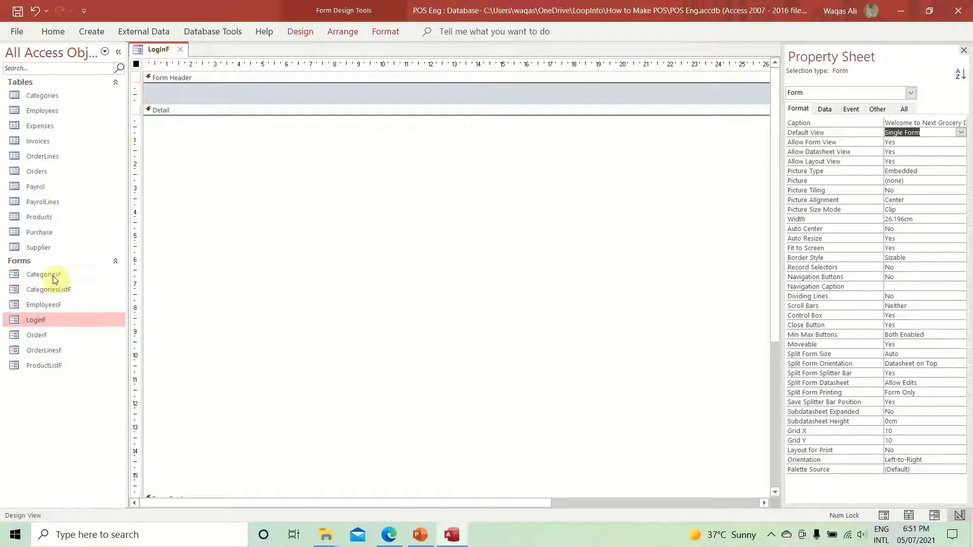
{"action": "left_click", "coordinate": [52, 274]}
{"action": "right_click", "coordinate": [51, 275]}
{"action": "left_click", "coordinate": [88, 320]}
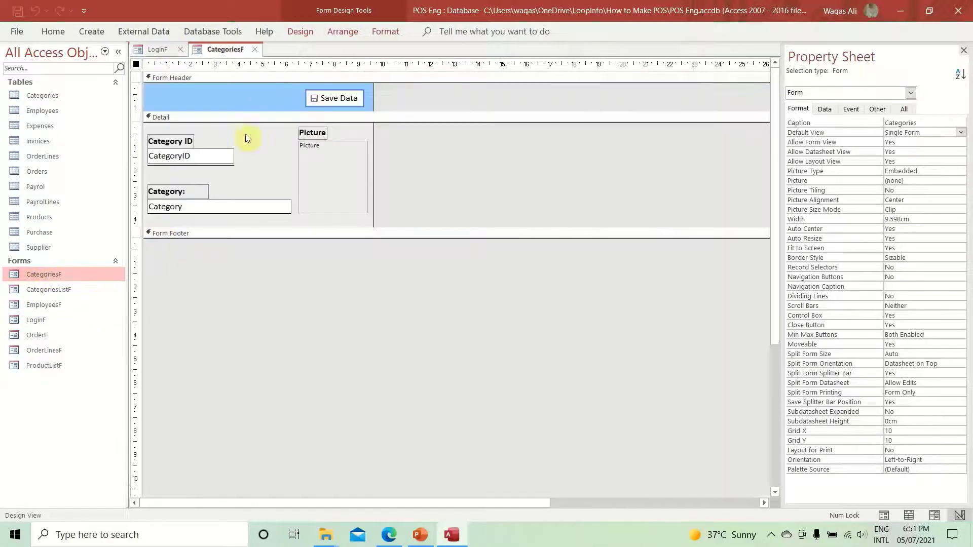
{"action": "left_click", "coordinate": [210, 97]}
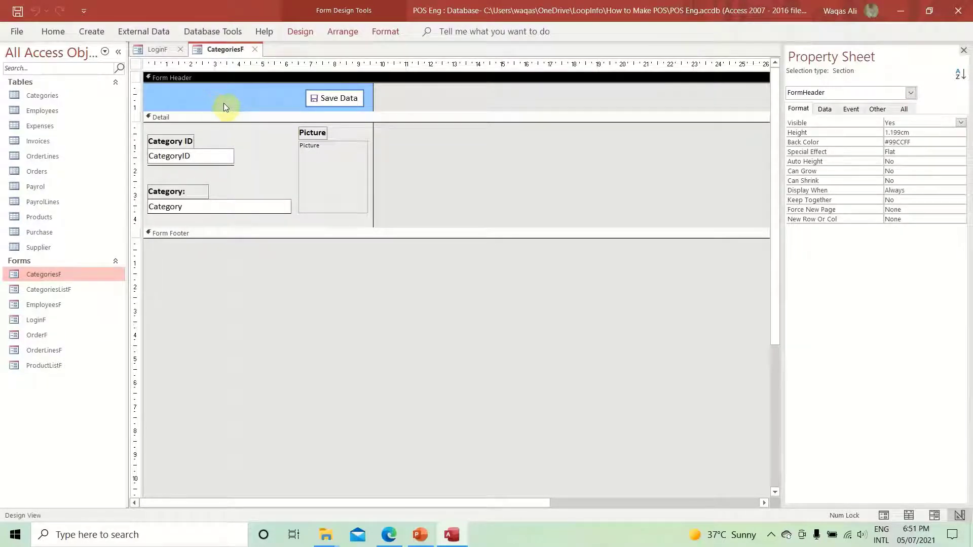
{"action": "left_click", "coordinate": [935, 143]}
{"action": "key", "text": "ctrl+c"}
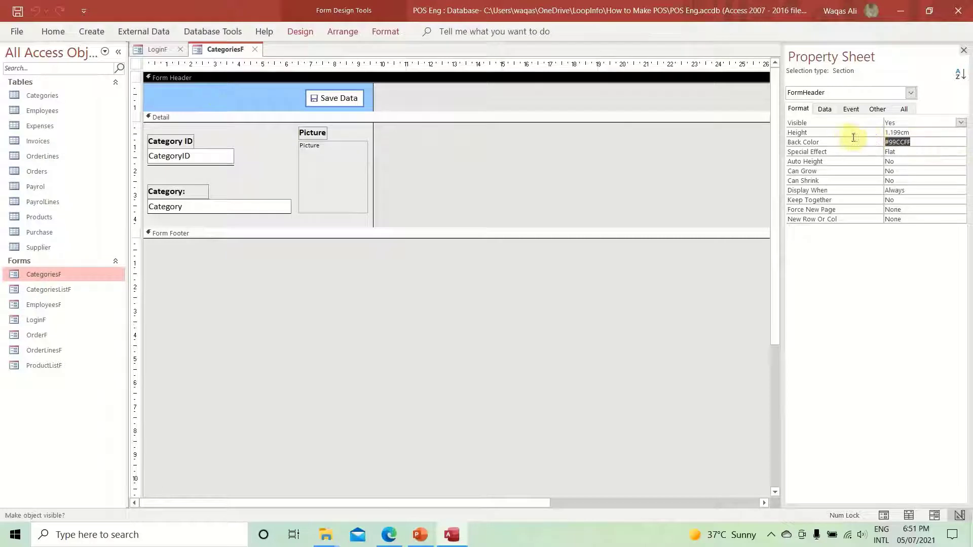
- Paste #99CCFF into LoginF's Form Header Back Color
{"action": "left_click", "coordinate": [161, 49]}
{"action": "left_click", "coordinate": [248, 94]}
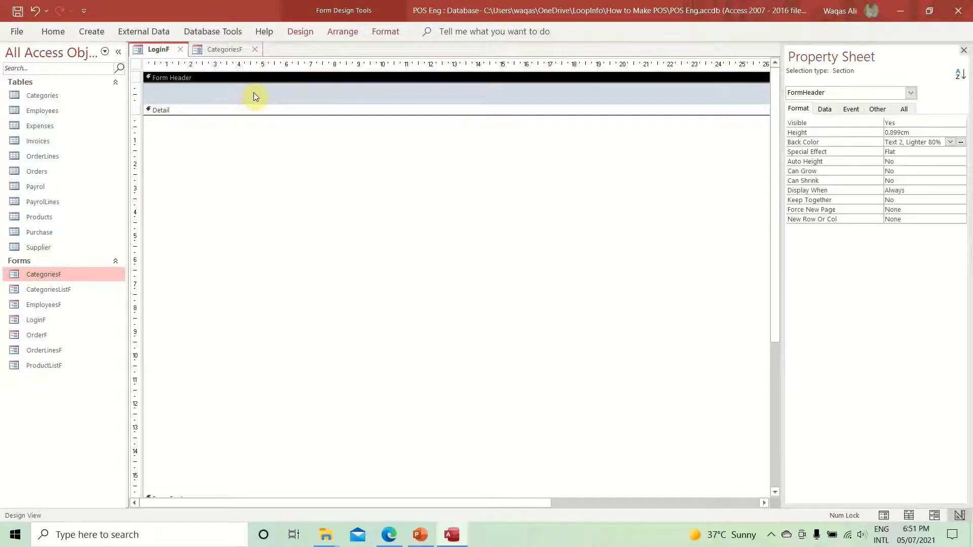
{"action": "left_click_drag", "start_coordinate": [942, 142], "coordinate": [845, 135]}
{"action": "key", "text": "ctrl+v"}
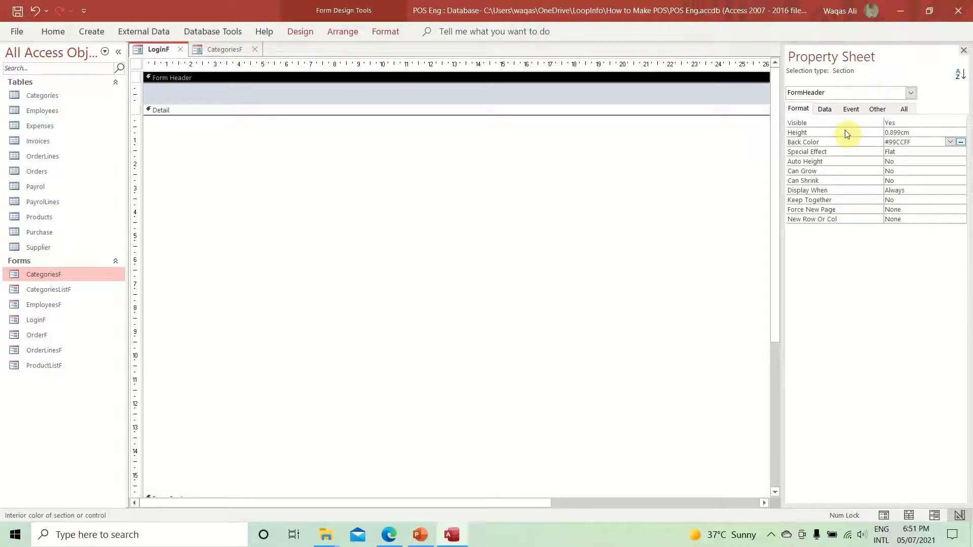
{"action": "key", "text": "Return"}
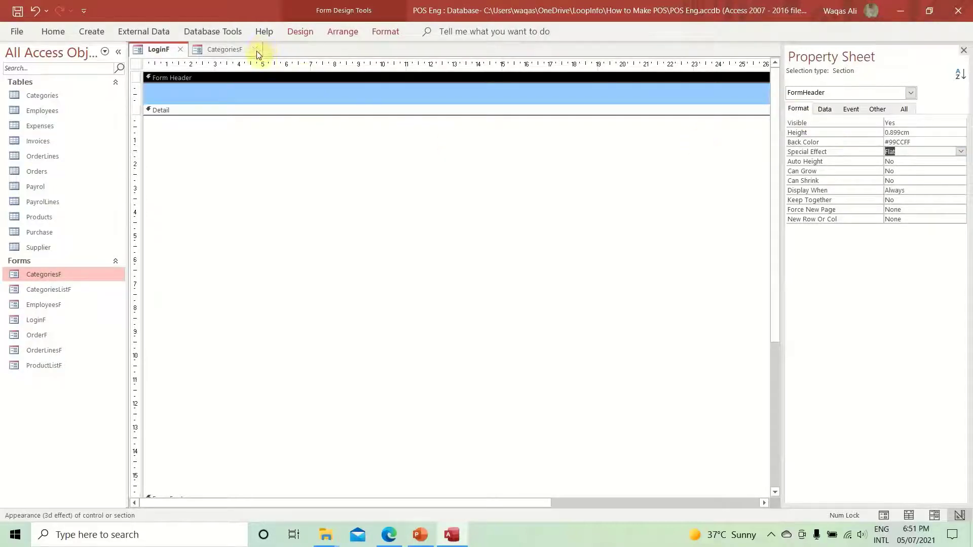
- Close CategoriesF and run LoginF to preview its 'Welcome to Next Grocery Database' title
{"action": "left_click", "coordinate": [255, 50]}
{"action": "right_click", "coordinate": [148, 47]}
{"action": "left_click", "coordinate": [151, 48]}
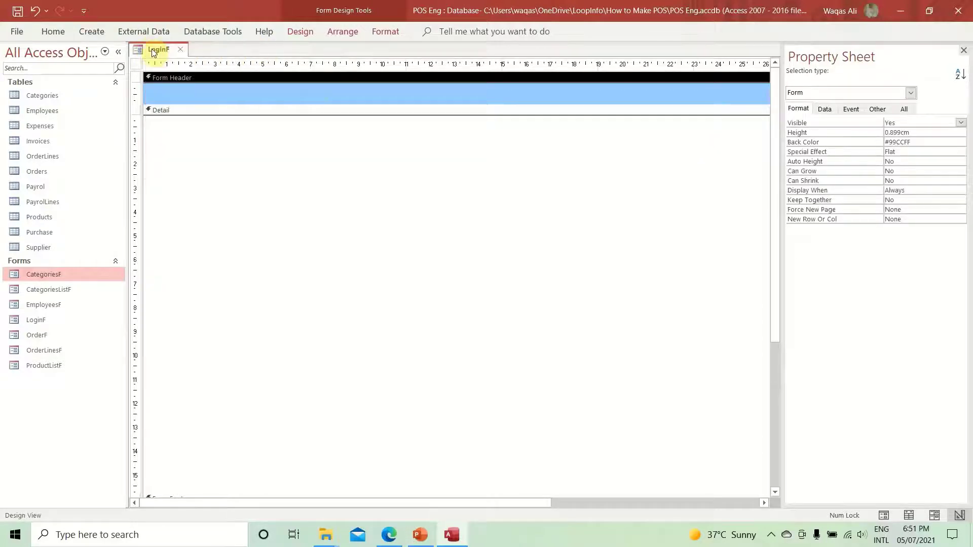
{"action": "key", "text": "F5"}
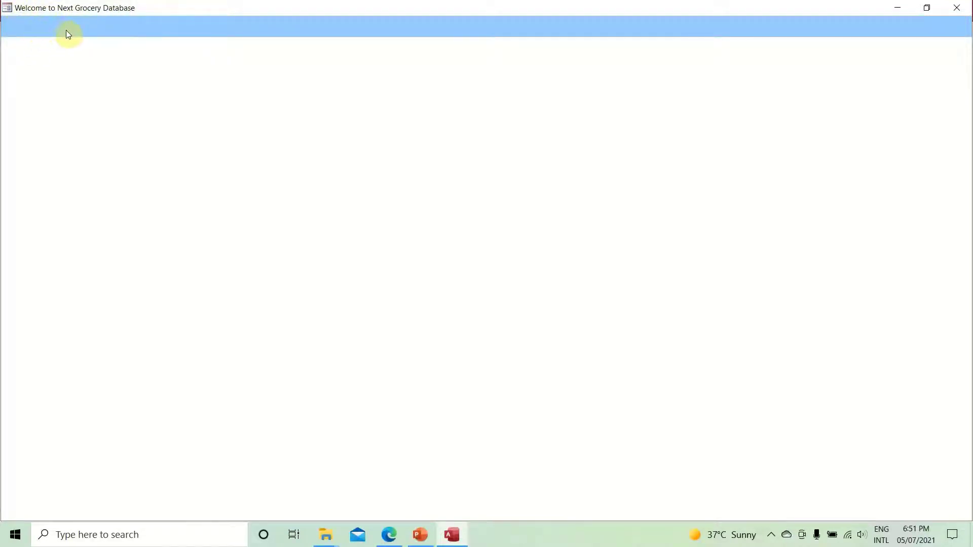
- Switch the running LoginF form back to Design View from its shortcut menu
{"action": "right_click", "coordinate": [508, 128]}
{"action": "left_click", "coordinate": [456, 132]}
{"action": "right_click", "coordinate": [456, 128]}
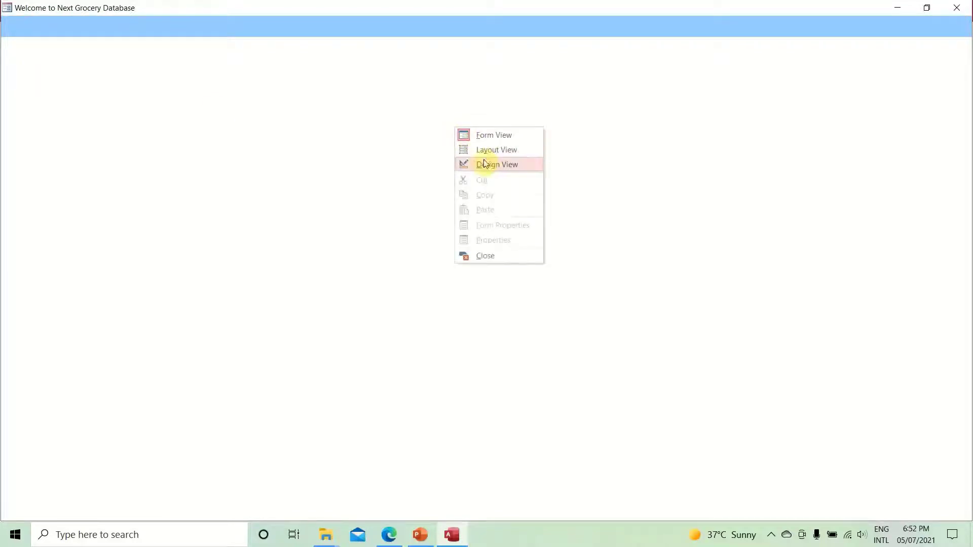
{"action": "left_click", "coordinate": [495, 168]}
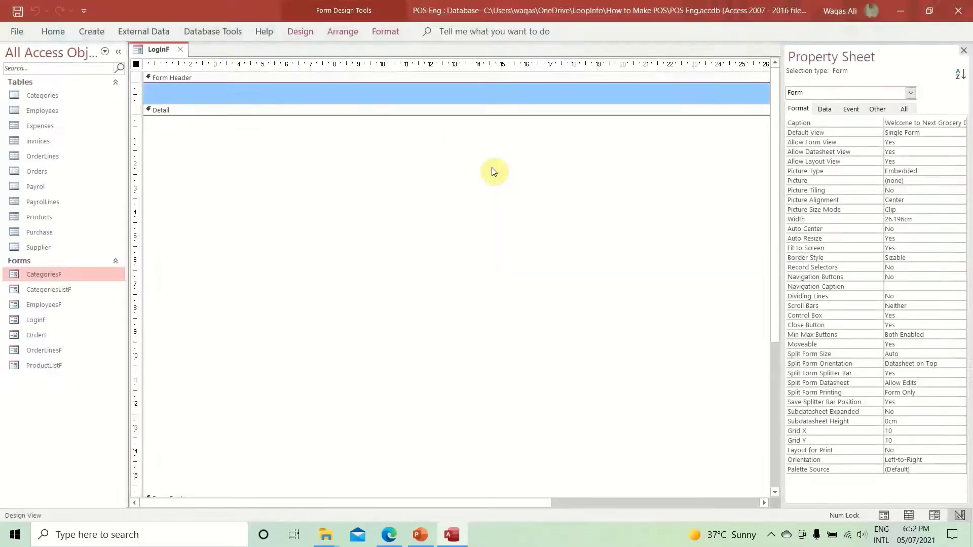
- Add an unbound text box to LoginF's Detail section
{"action": "left_click", "coordinate": [304, 34]}
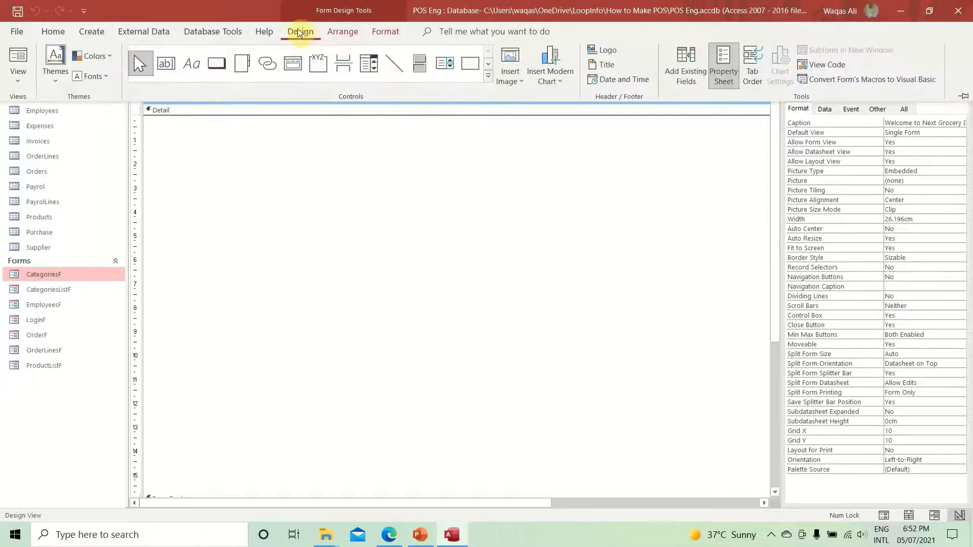
{"action": "left_click", "coordinate": [218, 63]}
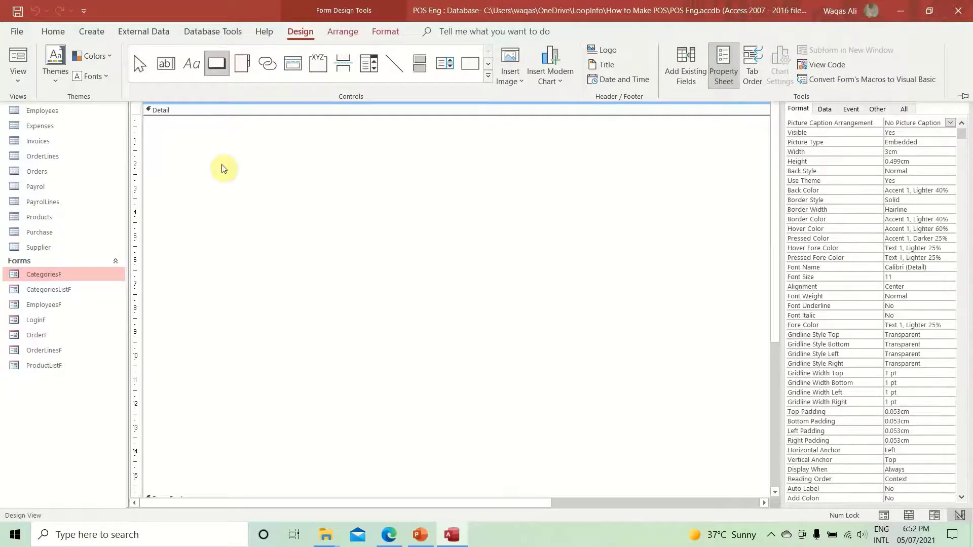
{"action": "key", "text": "Escape"}
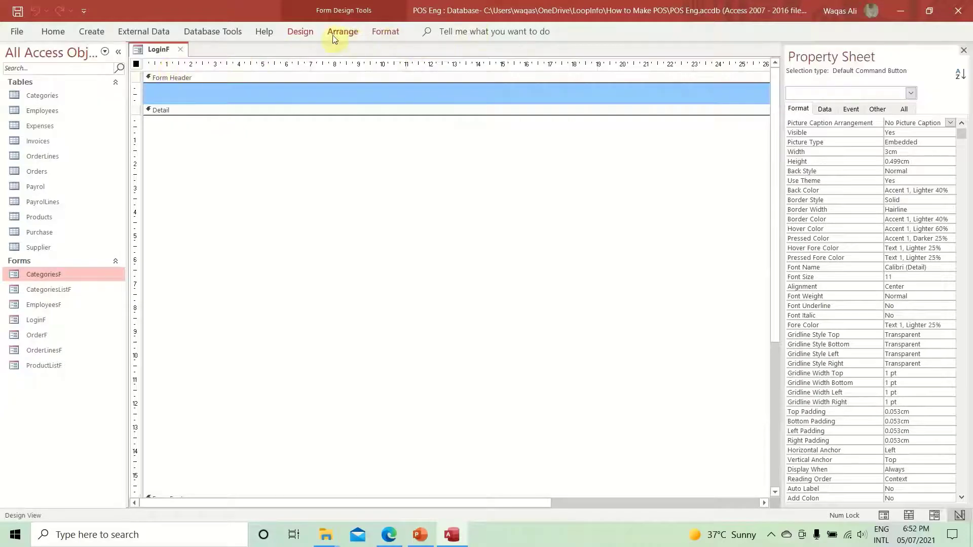
{"action": "key", "text": "Escape"}
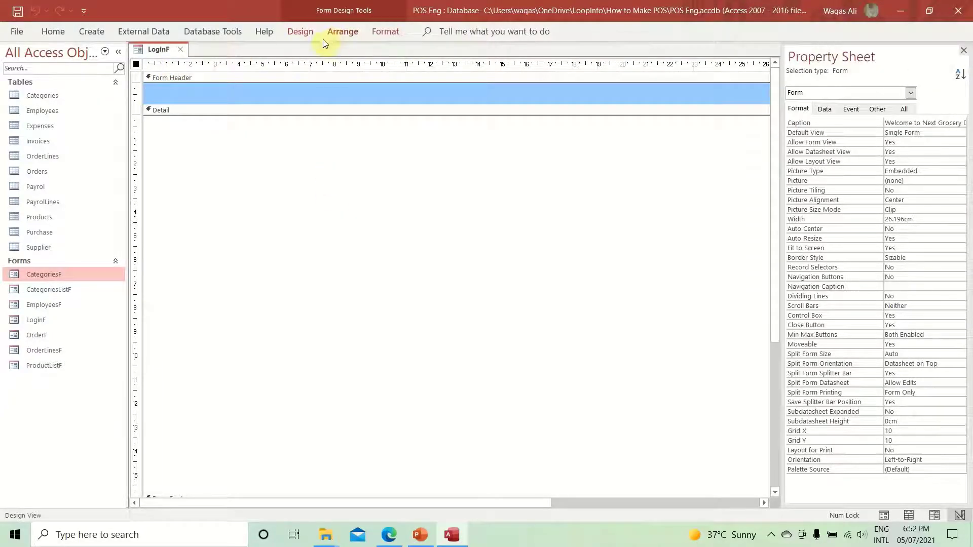
{"action": "left_click", "coordinate": [310, 35]}
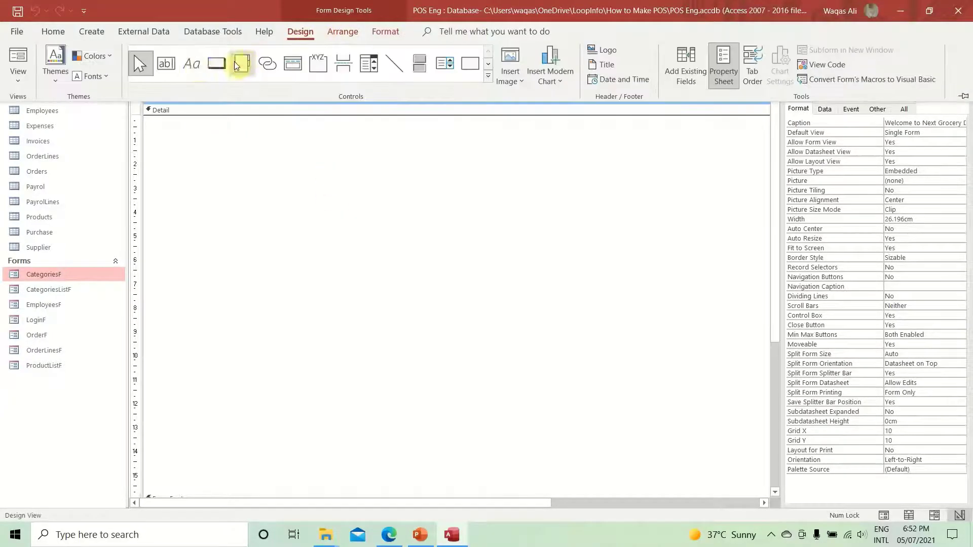
{"action": "left_click", "coordinate": [166, 63]}
{"action": "left_click", "coordinate": [234, 154]}
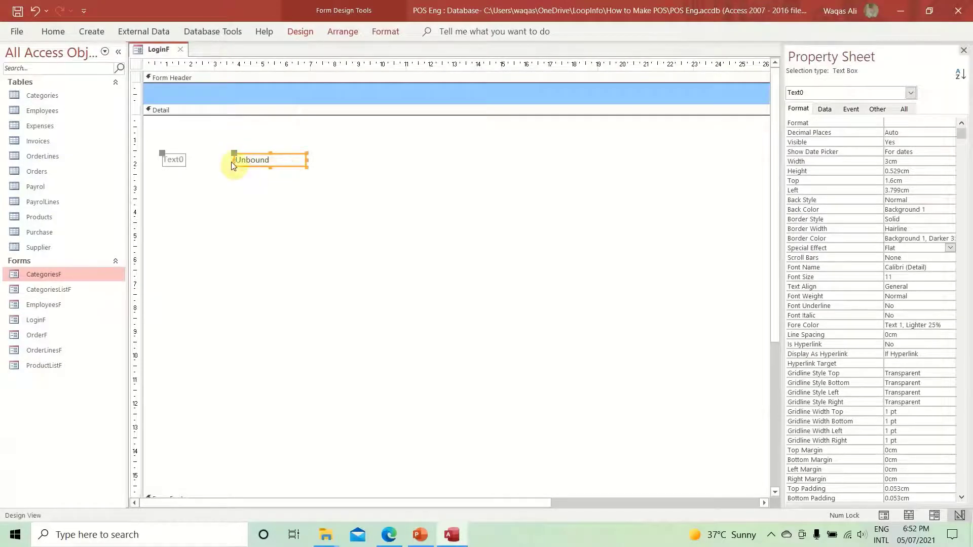
- Rename the text box's label to 'User ID:'
{"action": "left_click", "coordinate": [177, 160]}
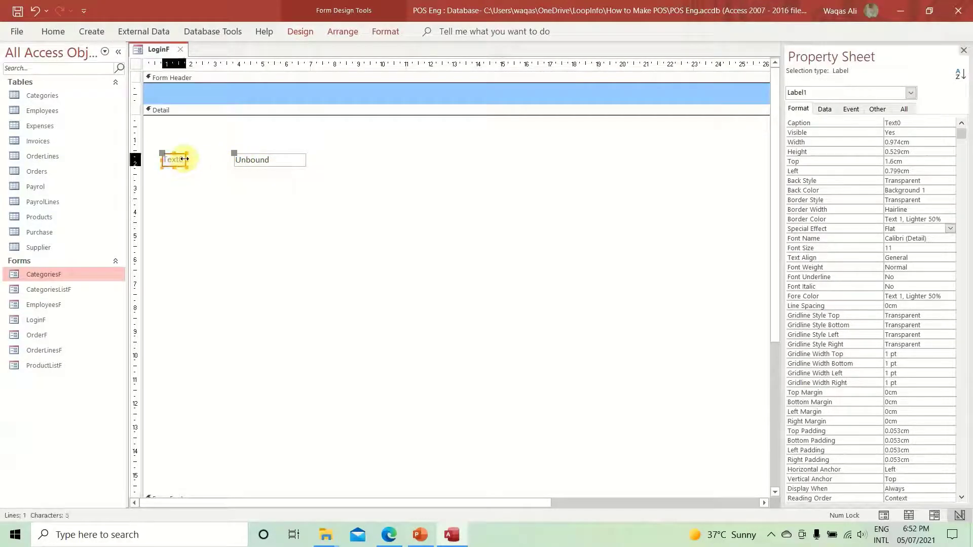
{"action": "left_click_drag", "start_coordinate": [186, 161], "coordinate": [229, 164]}
{"action": "double_click", "coordinate": [180, 159]}
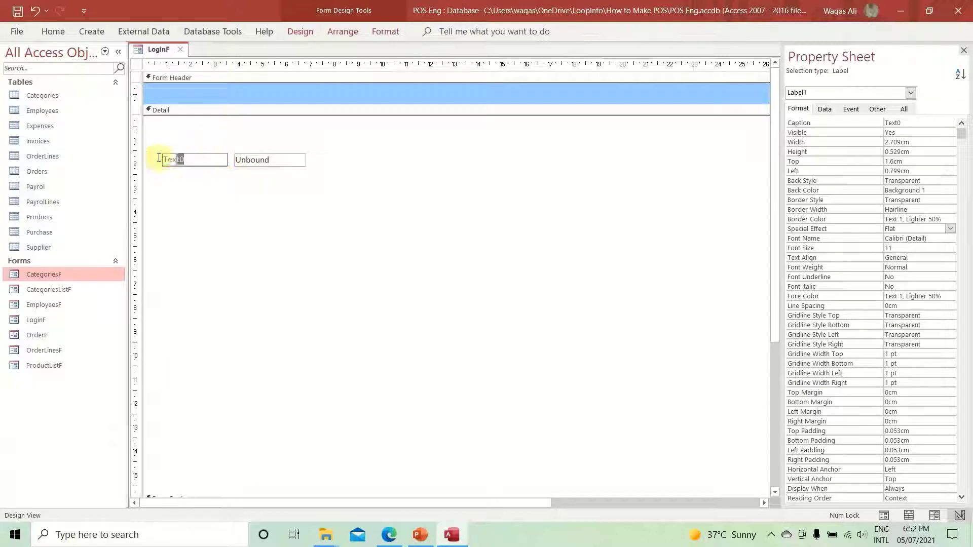
{"action": "type", "text": "User ID:"}
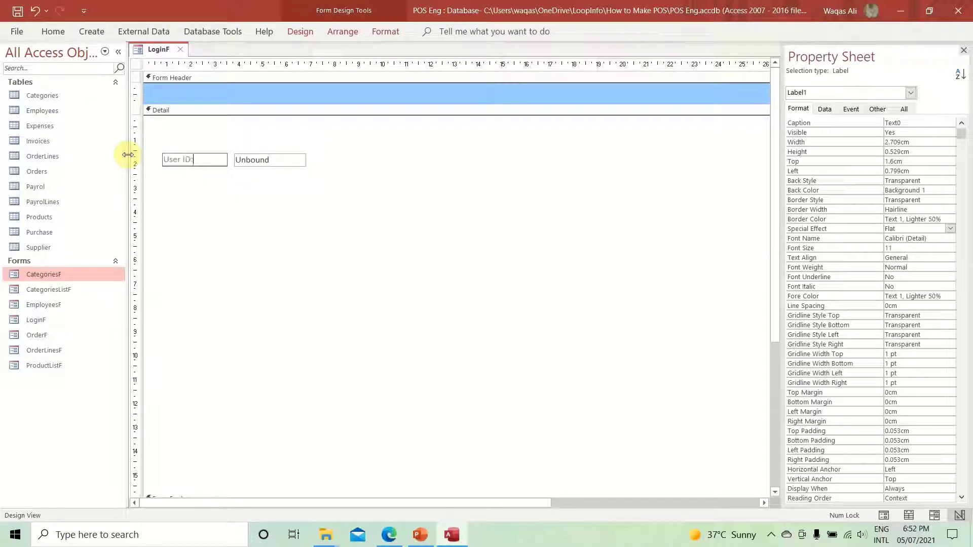
{"action": "key", "text": "Return"}
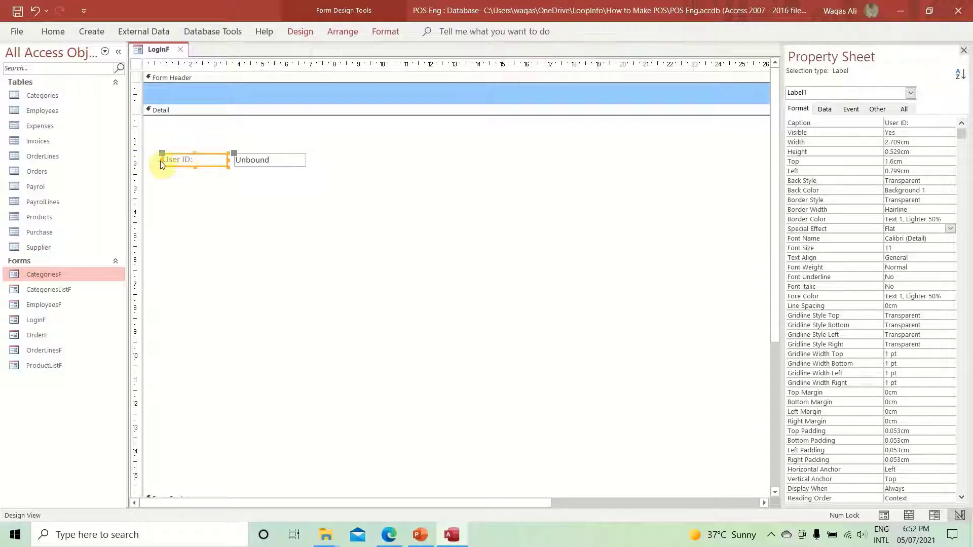
- Narrow the User ID: label, widen the text box to about 5.2cm, and align them
{"action": "left_click_drag", "start_coordinate": [161, 164], "coordinate": [184, 161]}
{"action": "left_click", "coordinate": [278, 161]}
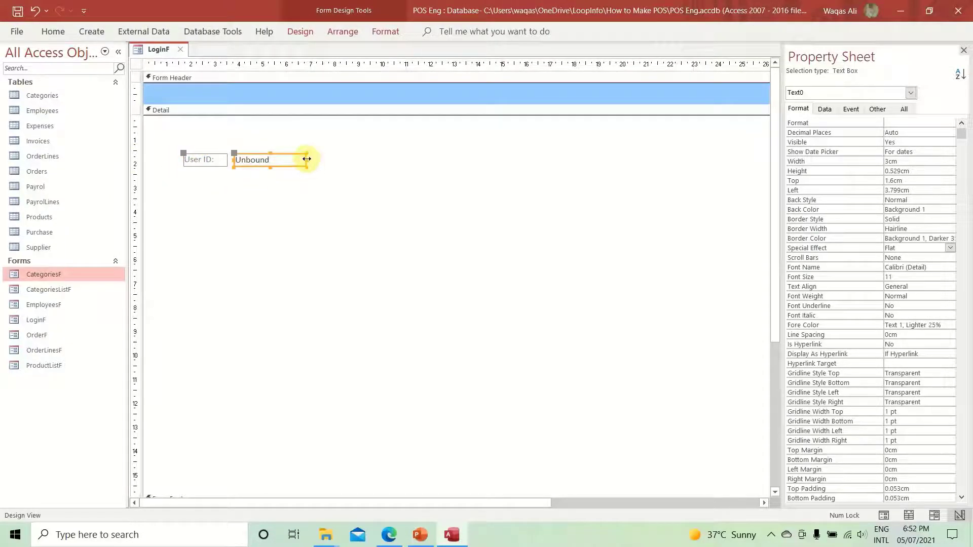
{"action": "left_click_drag", "start_coordinate": [309, 159], "coordinate": [359, 160]}
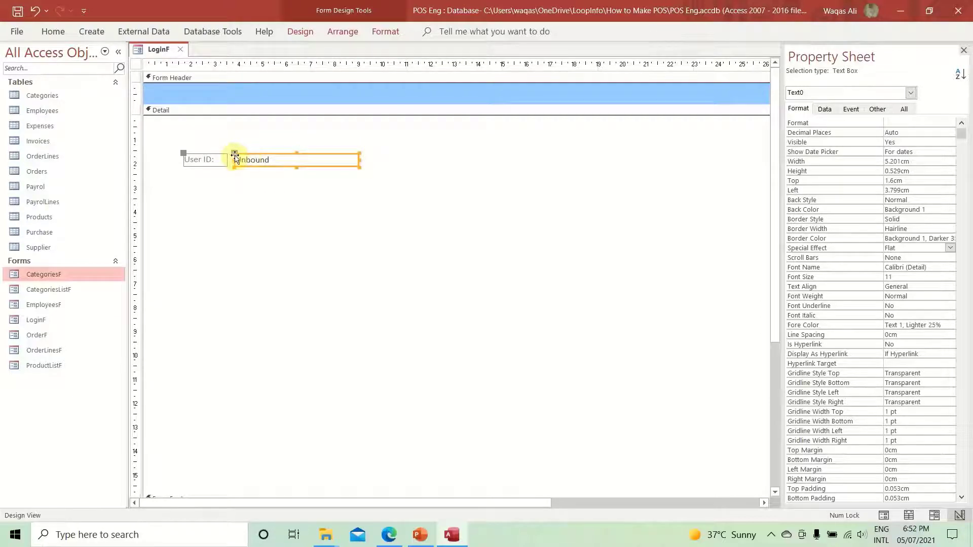
{"action": "left_click_drag", "start_coordinate": [235, 157], "coordinate": [228, 154]}
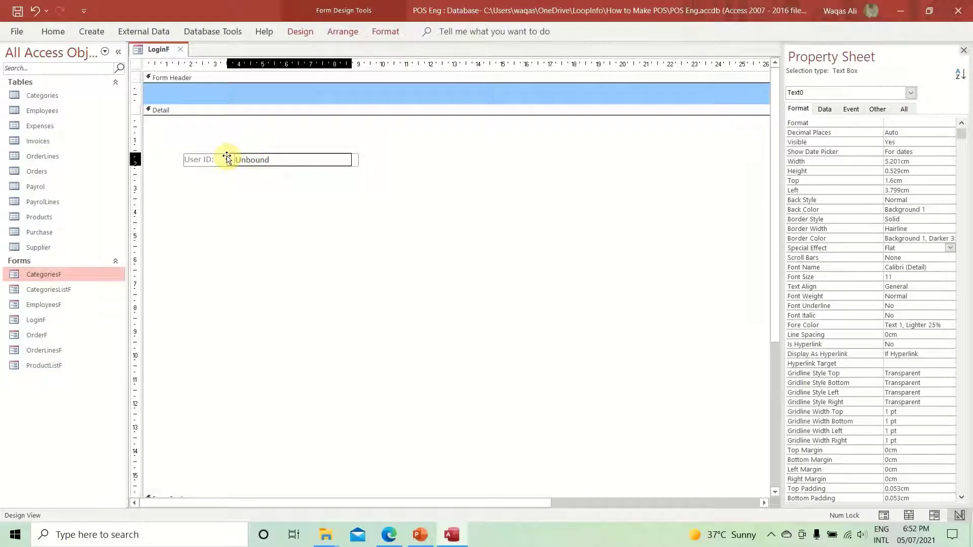
{"action": "left_click_drag", "start_coordinate": [226, 157], "coordinate": [227, 157]}
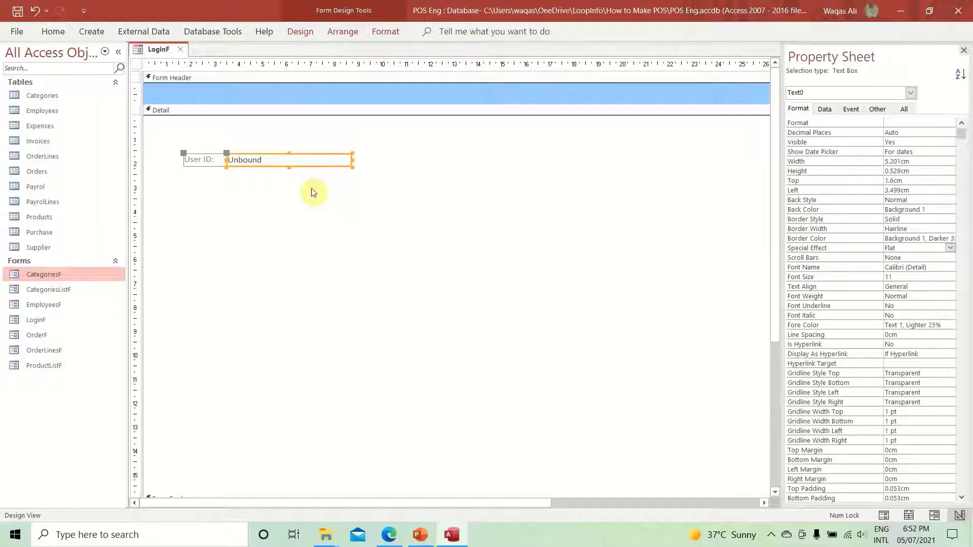
{"action": "key", "text": "ctrl+z"}
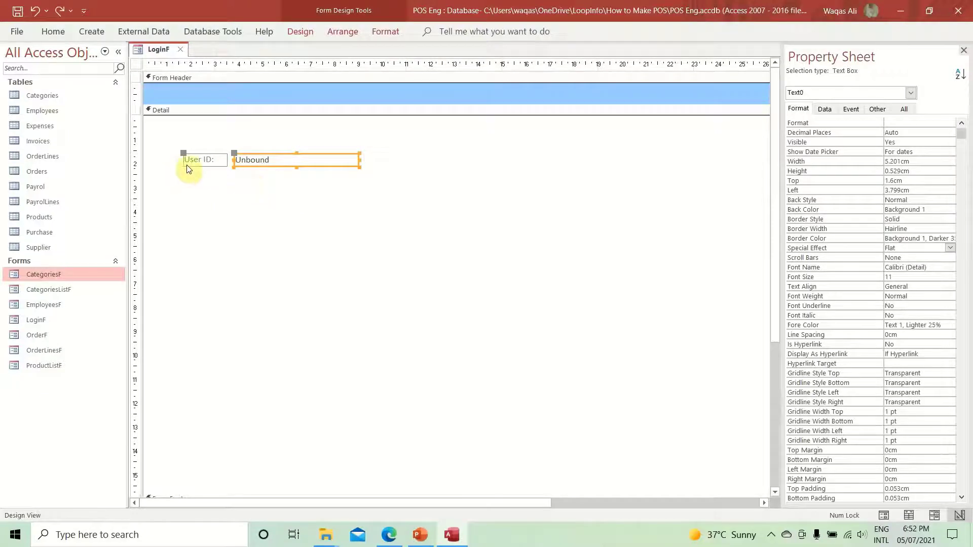
{"action": "left_click", "coordinate": [187, 163]}
{"action": "left_click_drag", "start_coordinate": [188, 154], "coordinate": [191, 156]}
- Make the User ID: label and text box black, with the label bold
{"action": "left_click", "coordinate": [304, 194]}
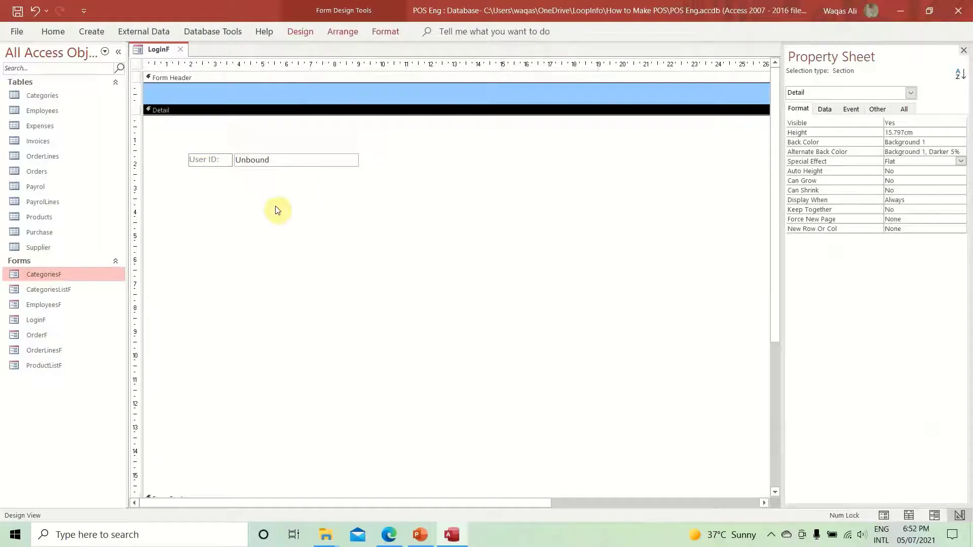
{"action": "left_click", "coordinate": [226, 162]}
{"action": "left_click_drag", "start_coordinate": [326, 189], "coordinate": [187, 141]}
{"action": "left_click", "coordinate": [49, 30]}
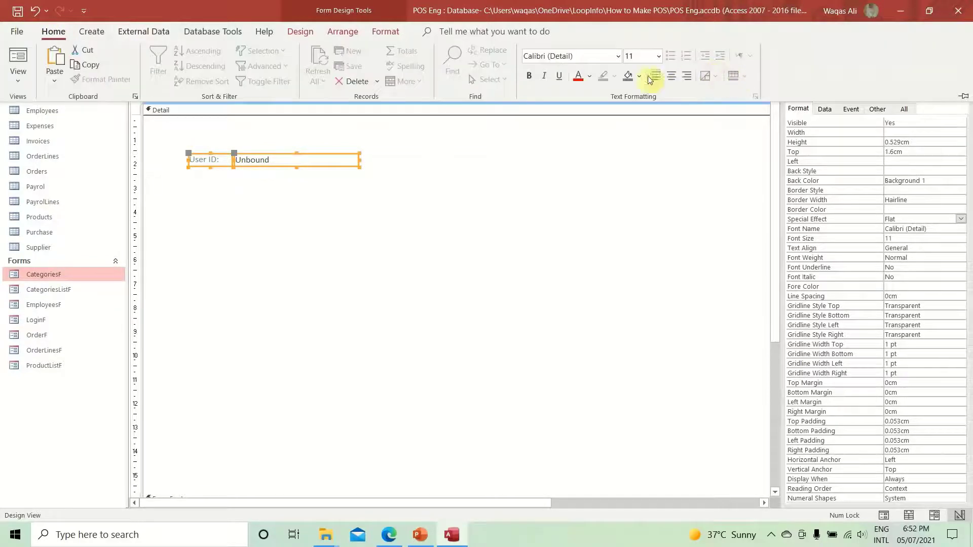
{"action": "left_click", "coordinate": [591, 80]}
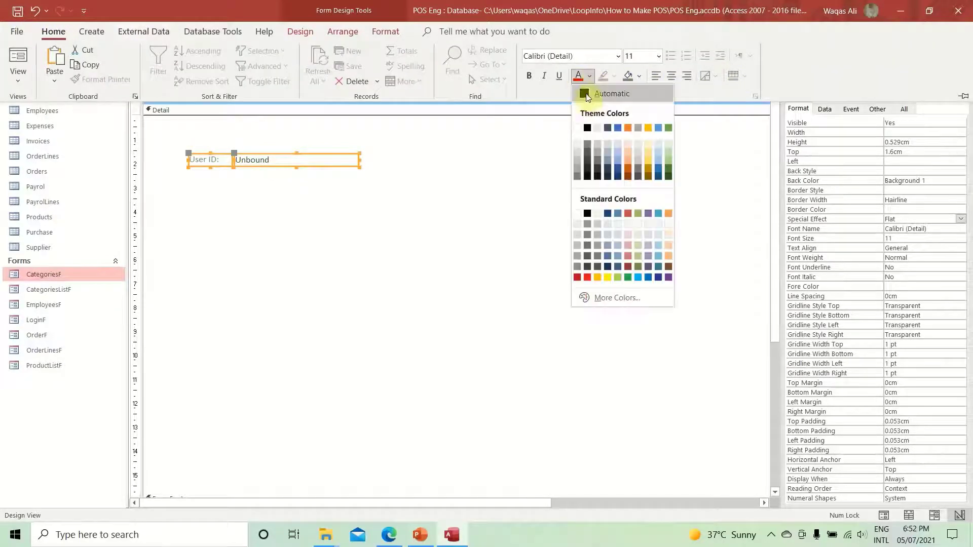
{"action": "left_click", "coordinate": [589, 127]}
{"action": "left_click", "coordinate": [217, 167]}
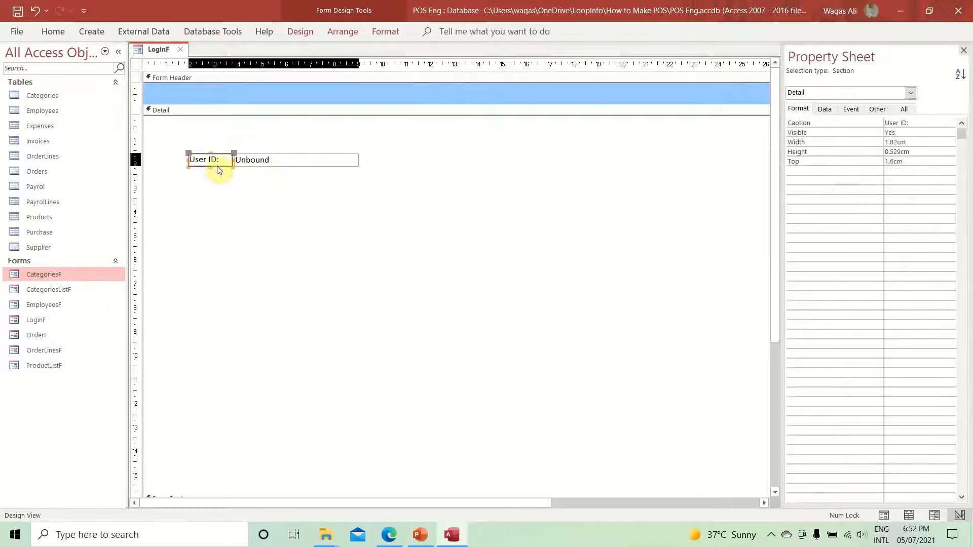
{"action": "key", "text": "ctrl+b"}
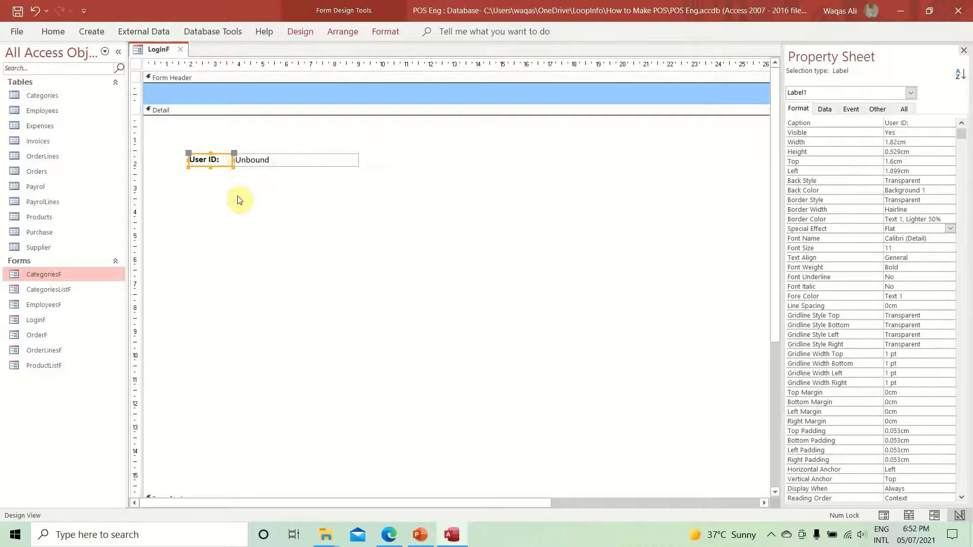
- Set both controls to 0.7cm height with a 0.071cm top margin
{"action": "left_click_drag", "start_coordinate": [317, 191], "coordinate": [207, 132]}
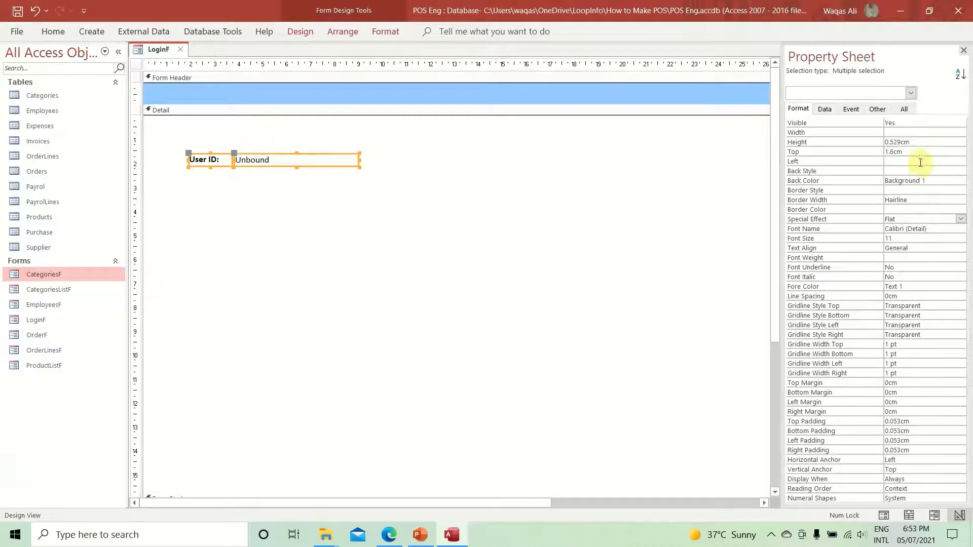
{"action": "left_click", "coordinate": [864, 139]}
{"action": "type", "text": "0.7"}
{"action": "key", "text": "Return"}
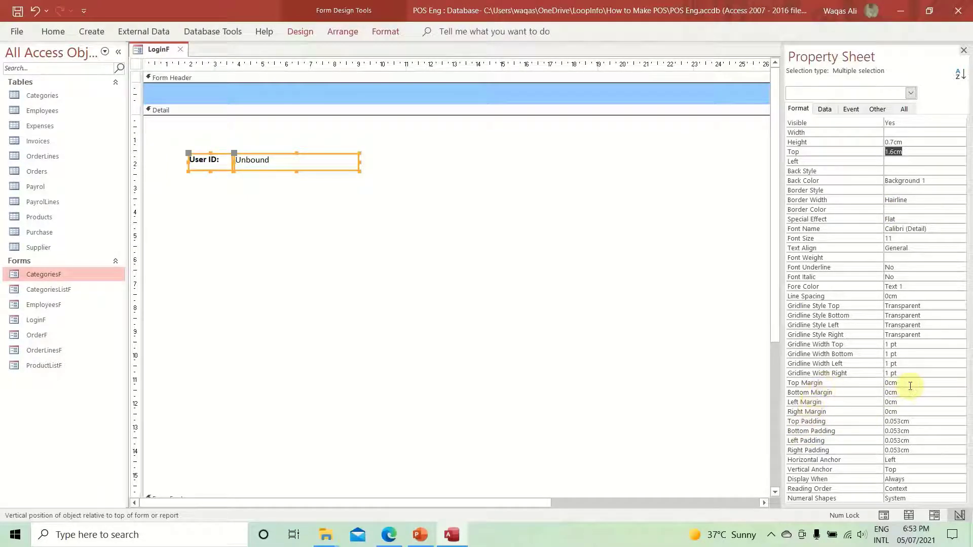
{"action": "left_click", "coordinate": [856, 379]}
{"action": "type", "text": "0.06"}
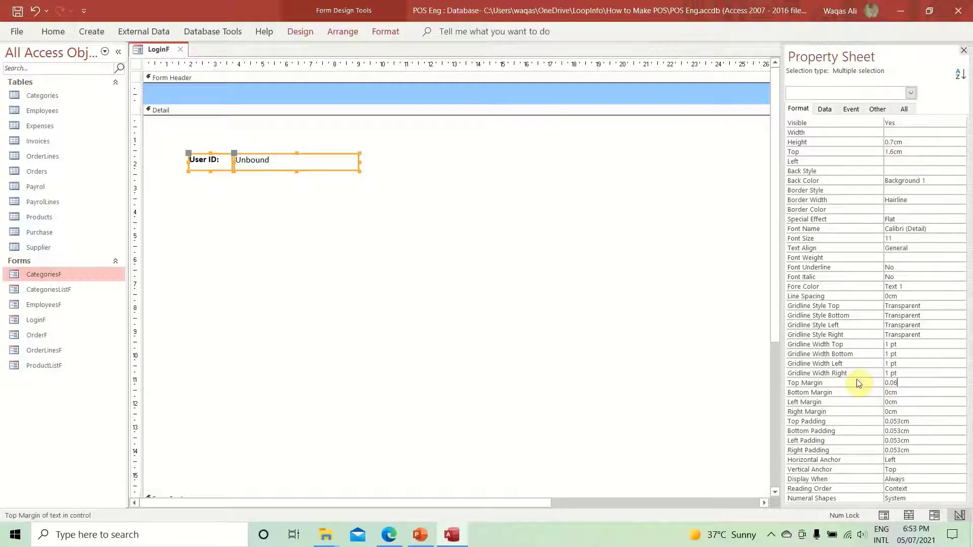
{"action": "key", "text": "Return"}
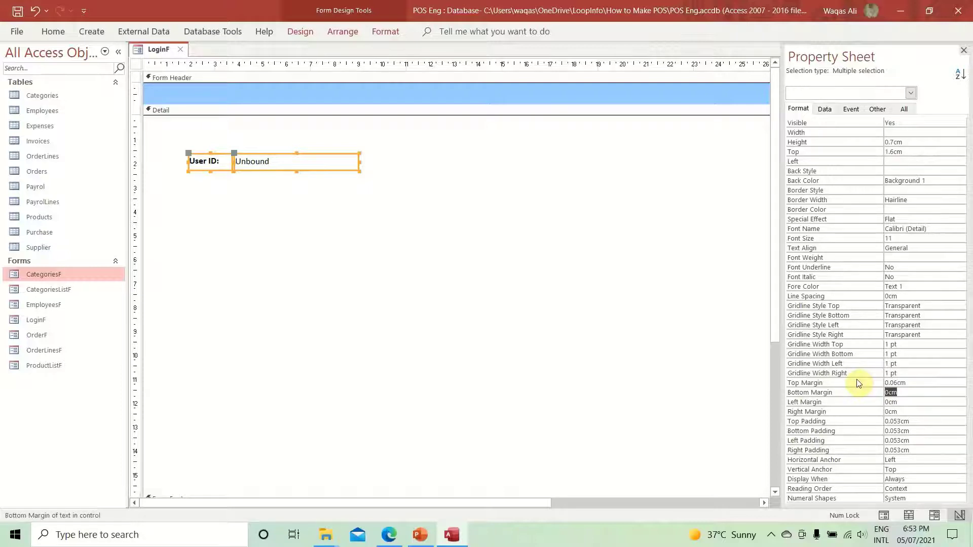
{"action": "left_click", "coordinate": [857, 379]}
{"action": "type", "text": "0.071"}
{"action": "key", "text": "Return"}
- Move the User ID row up-left and duplicate it below
{"action": "left_click", "coordinate": [460, 280]}
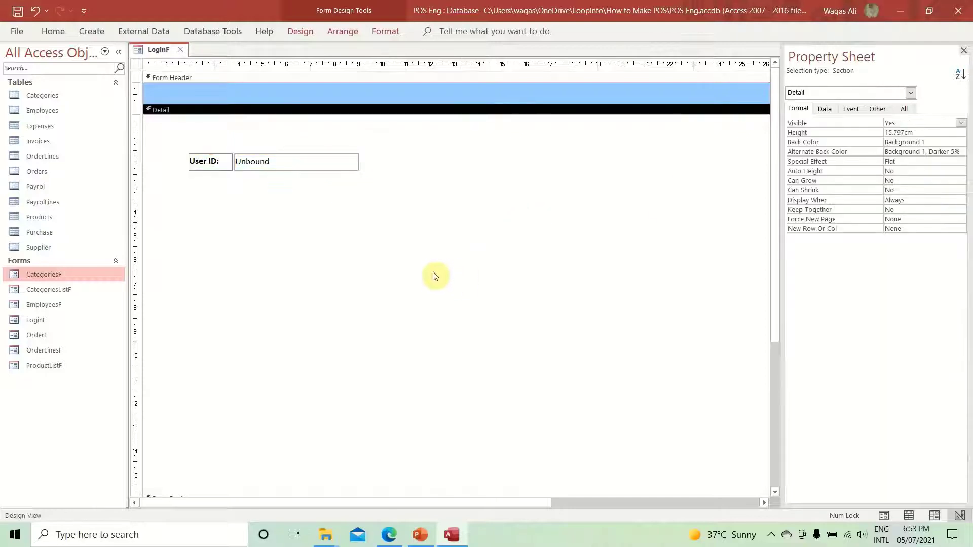
{"action": "left_click_drag", "start_coordinate": [298, 205], "coordinate": [208, 154]}
{"action": "left_click_drag", "start_coordinate": [278, 160], "coordinate": [249, 148]}
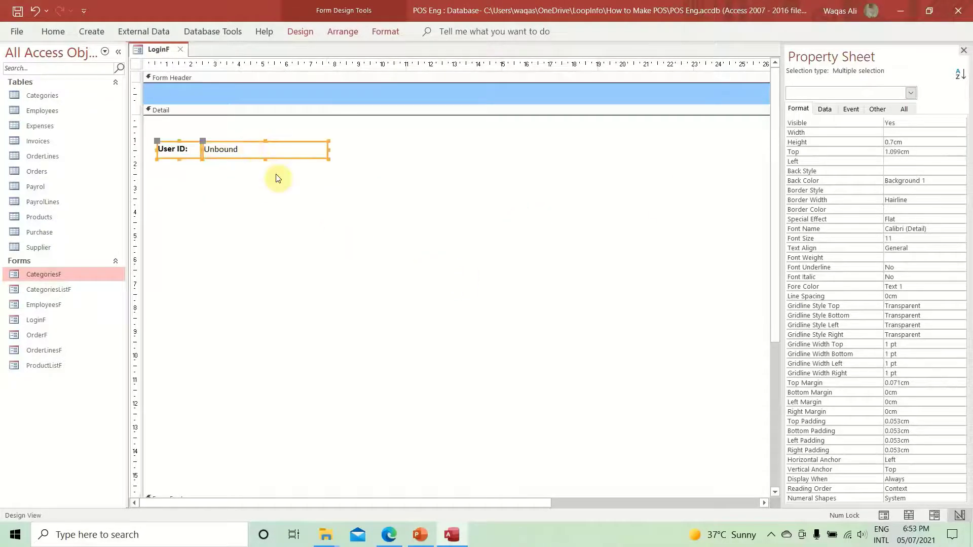
{"action": "key", "text": "ctrl+c"}
{"action": "key", "text": "ctrl+v"}
- Rename the copied label to 'Password:'
{"action": "left_click", "coordinate": [256, 202]}
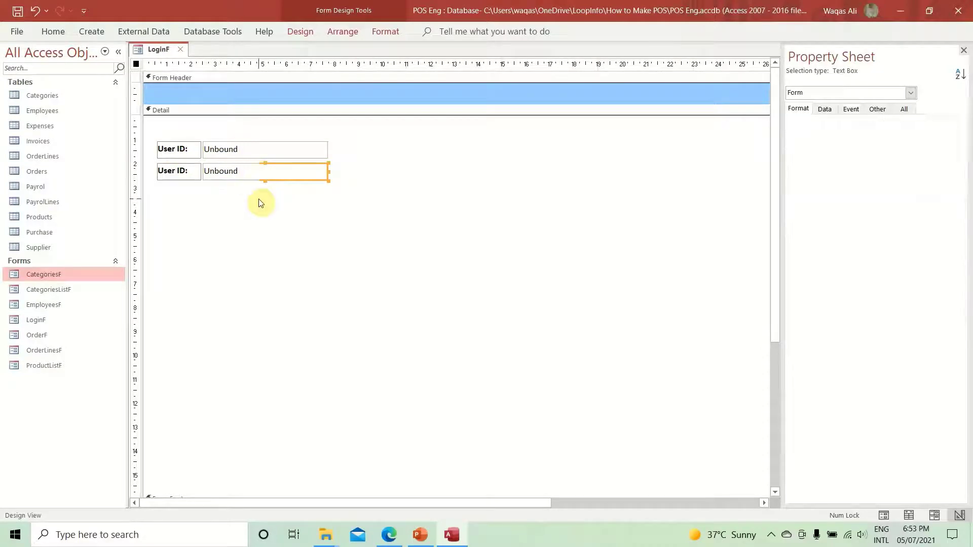
{"action": "left_click", "coordinate": [179, 172]}
{"action": "left_click", "coordinate": [183, 170]}
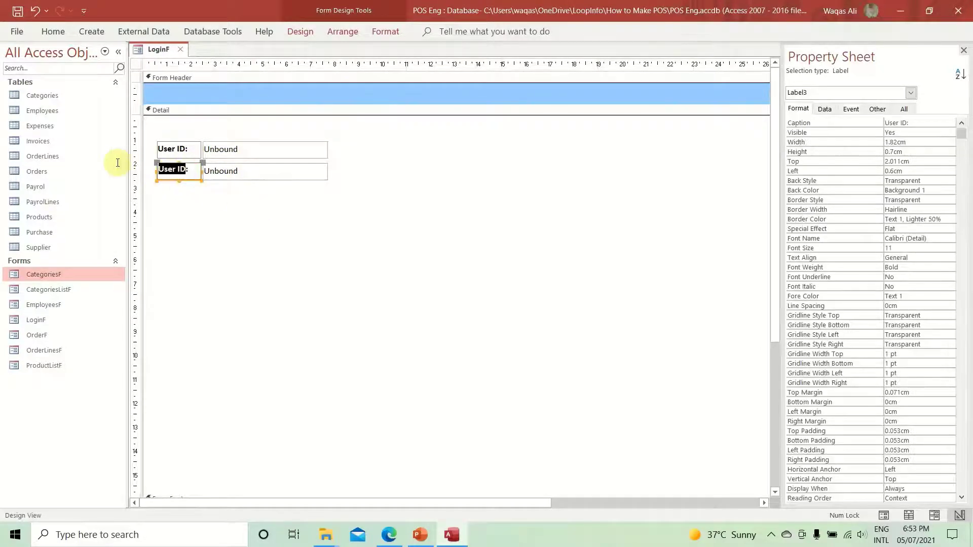
{"action": "type", "text": "Passwor"}
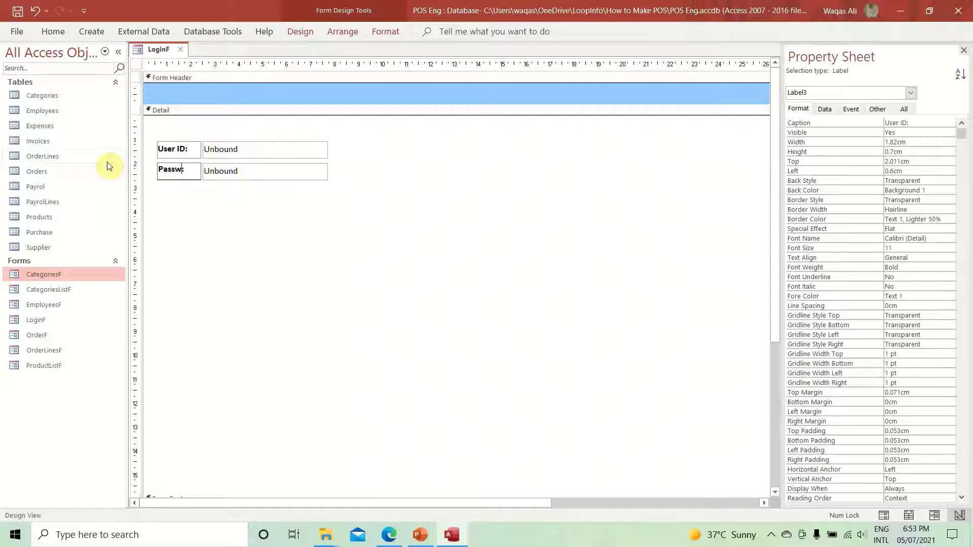
{"action": "type", "text": "d:"}
{"action": "key", "text": "Return"}
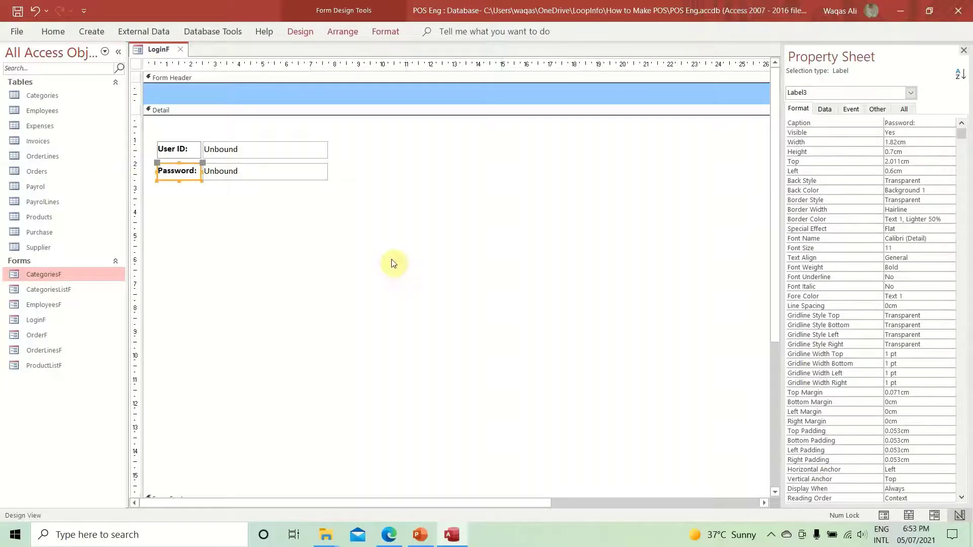
- Widen both unbound text boxes and group all four controls in a Stacked layout
{"action": "left_click_drag", "start_coordinate": [394, 259], "coordinate": [2, 101]}
{"action": "left_click", "coordinate": [291, 239]}
{"action": "left_click_drag", "start_coordinate": [291, 238], "coordinate": [342, 148]}
{"action": "left_click", "coordinate": [405, 205]}
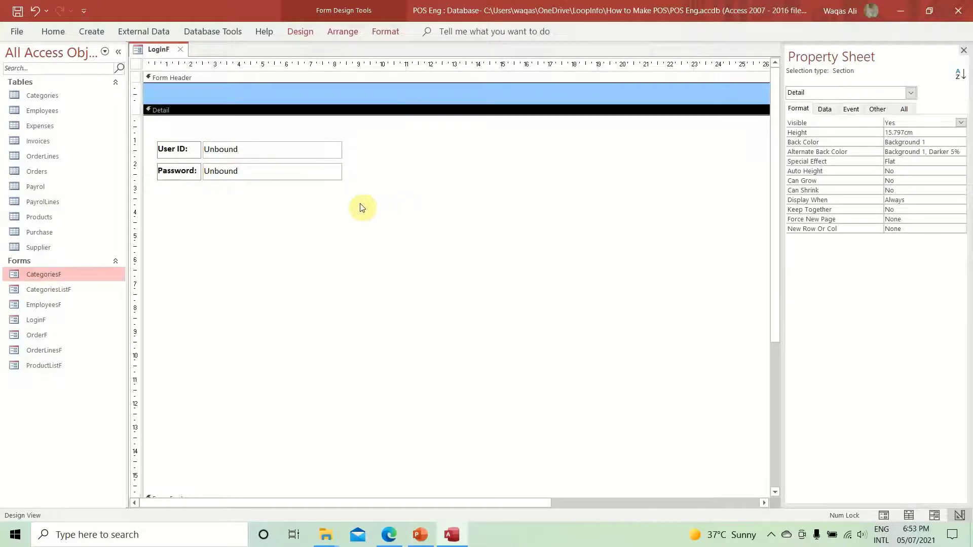
{"action": "left_click_drag", "start_coordinate": [286, 219], "coordinate": [200, 152]}
{"action": "right_click", "coordinate": [230, 172]}
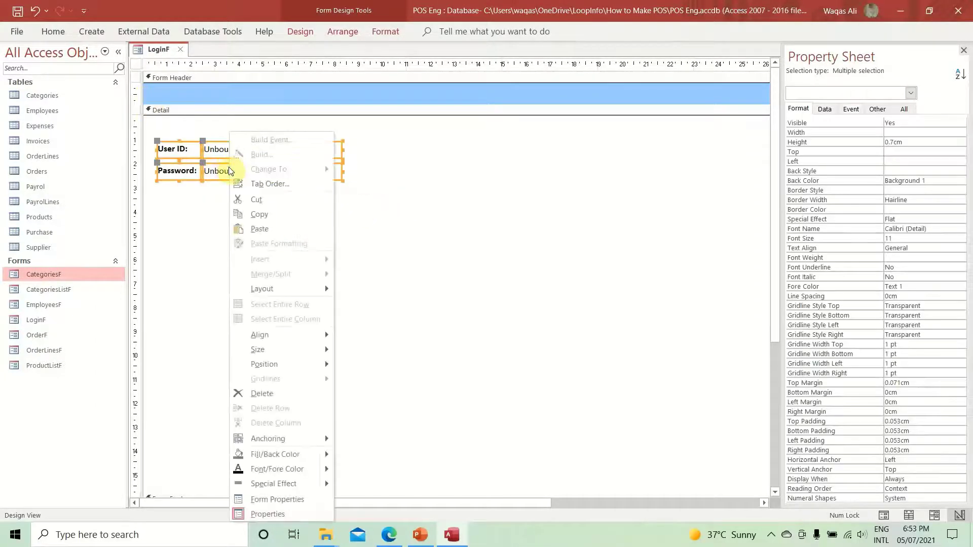
{"action": "left_click", "coordinate": [361, 304]}
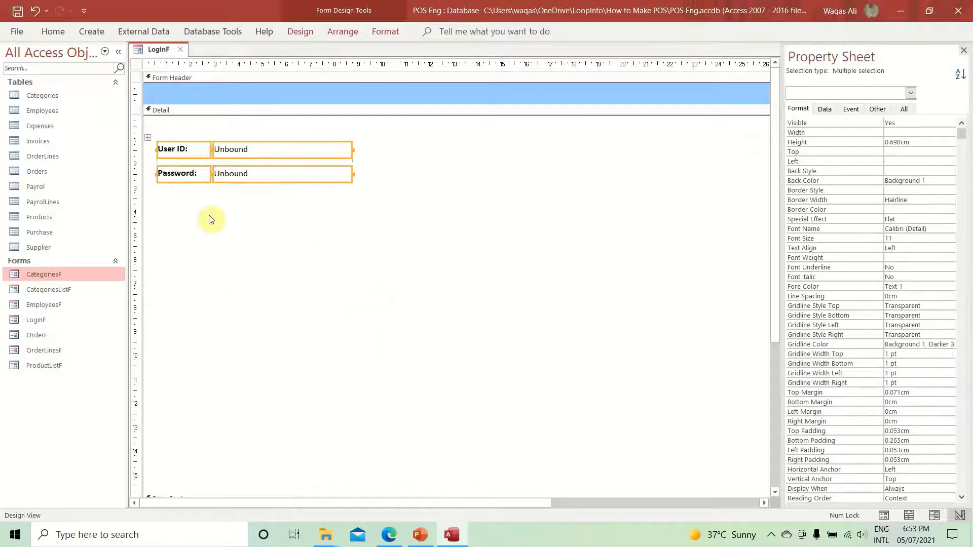
{"action": "left_click", "coordinate": [247, 218]}
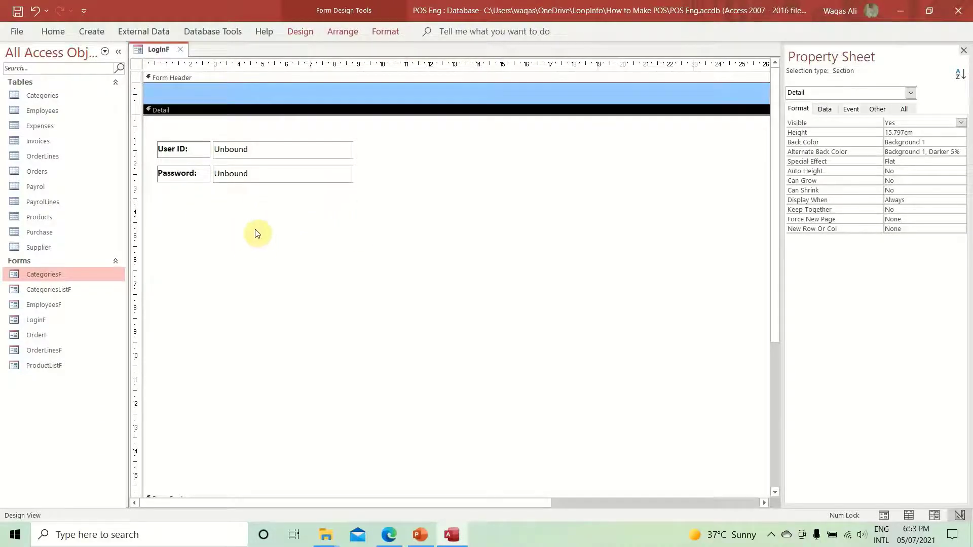
- Add a button below the Password field, skipping the wizard, captioned 'Login'
{"action": "left_click", "coordinate": [294, 35]}
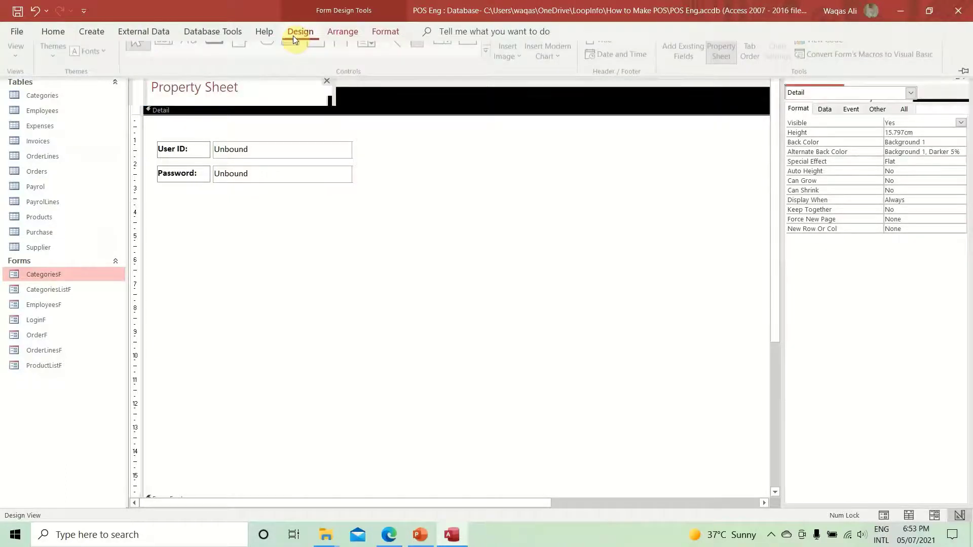
{"action": "left_click", "coordinate": [215, 65]}
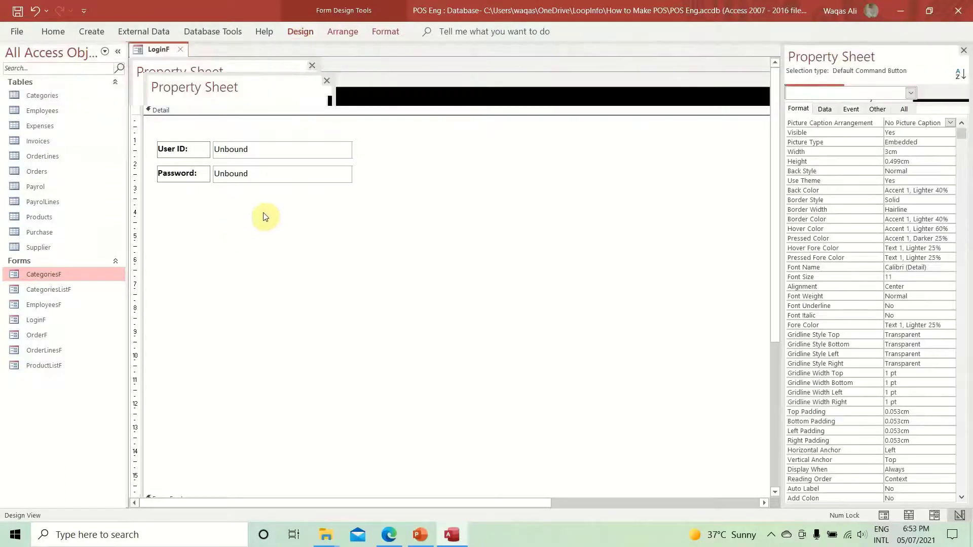
{"action": "left_click", "coordinate": [264, 215]}
{"action": "left_click", "coordinate": [424, 287]}
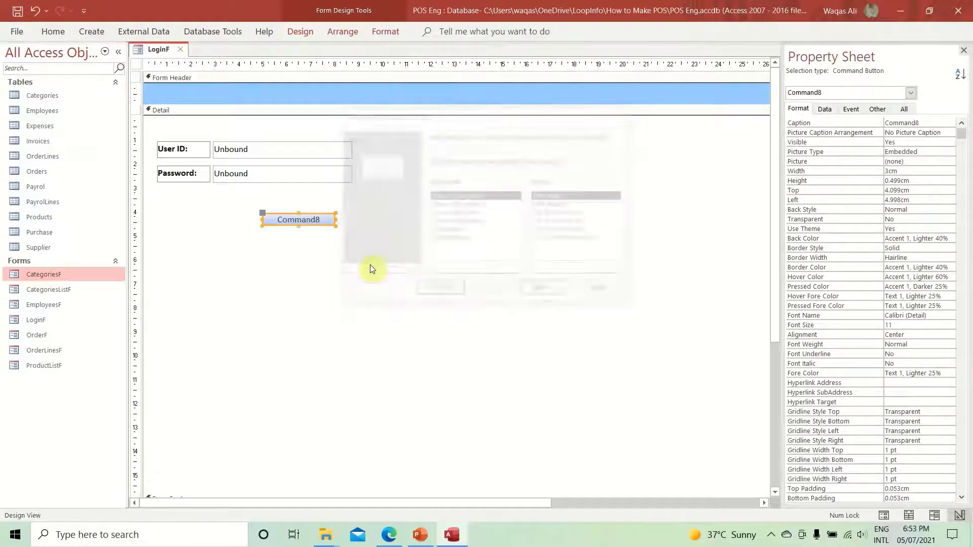
{"action": "double_click", "coordinate": [296, 221]}
{"action": "type", "text": "Log"}
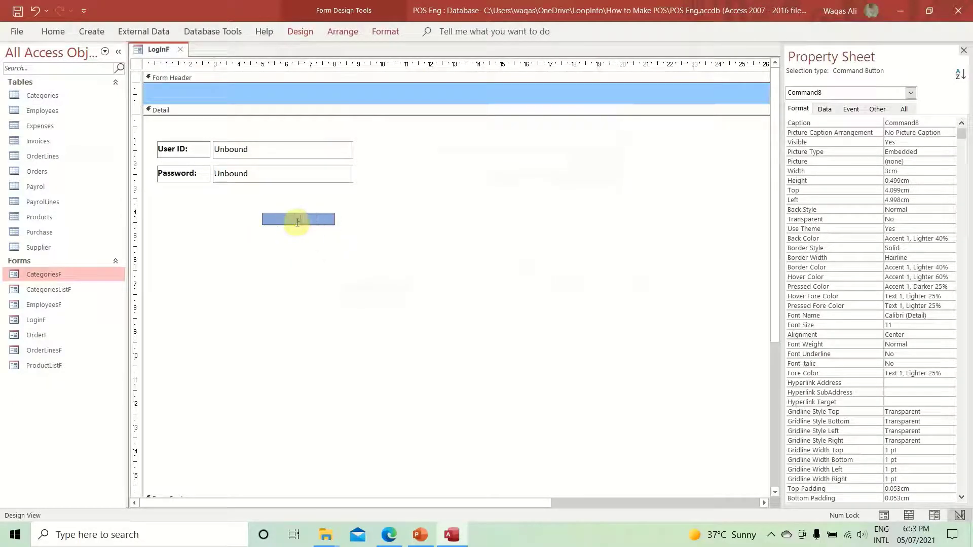
{"action": "type", "text": "in"}
{"action": "key", "text": "Return"}
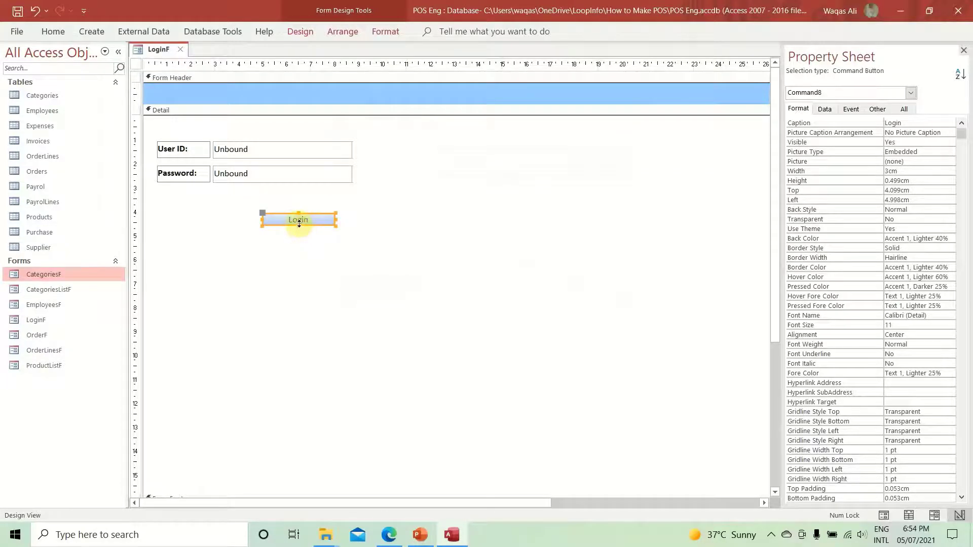
- Give the Login button a plain white Quick Style with a bold black caption
{"action": "left_click", "coordinate": [398, 36]}
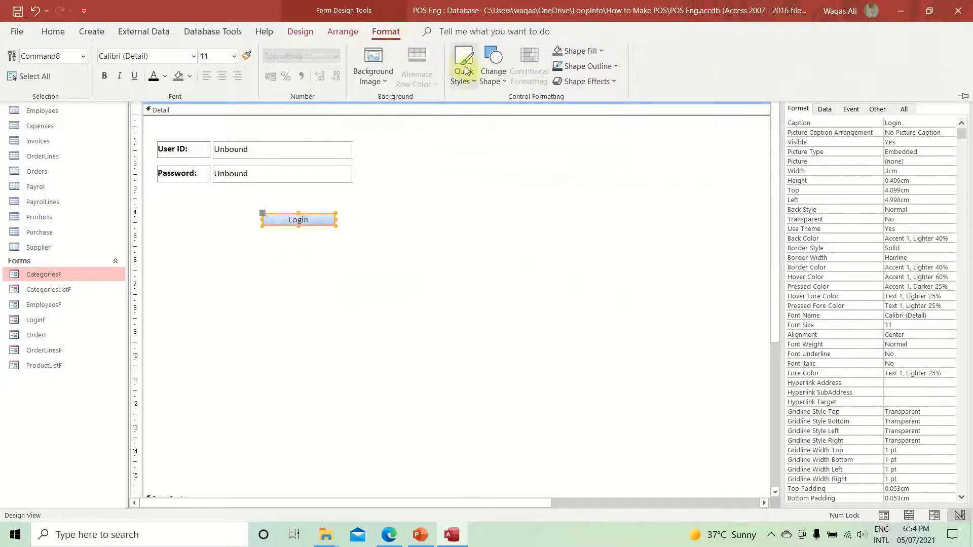
{"action": "left_click", "coordinate": [489, 80]}
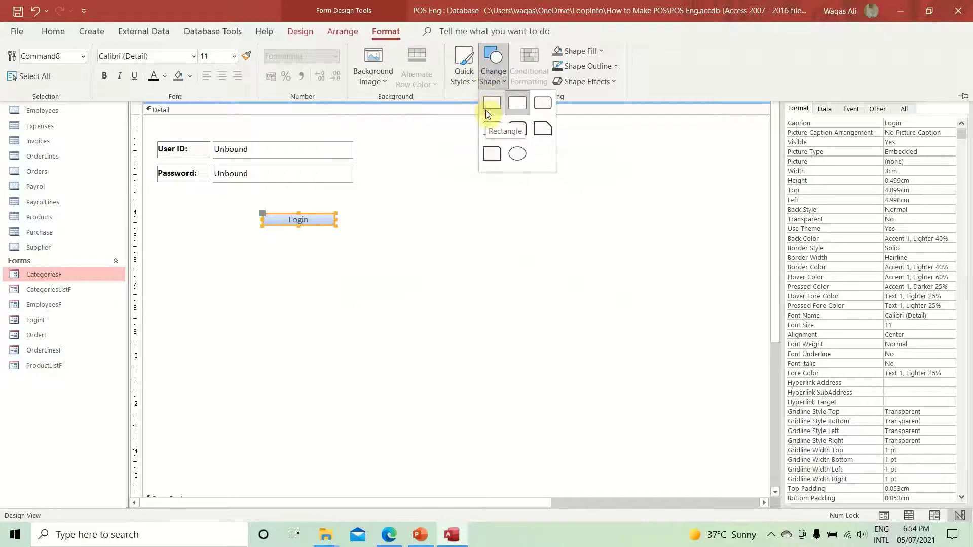
{"action": "left_click", "coordinate": [485, 111]}
{"action": "left_click", "coordinate": [465, 82]}
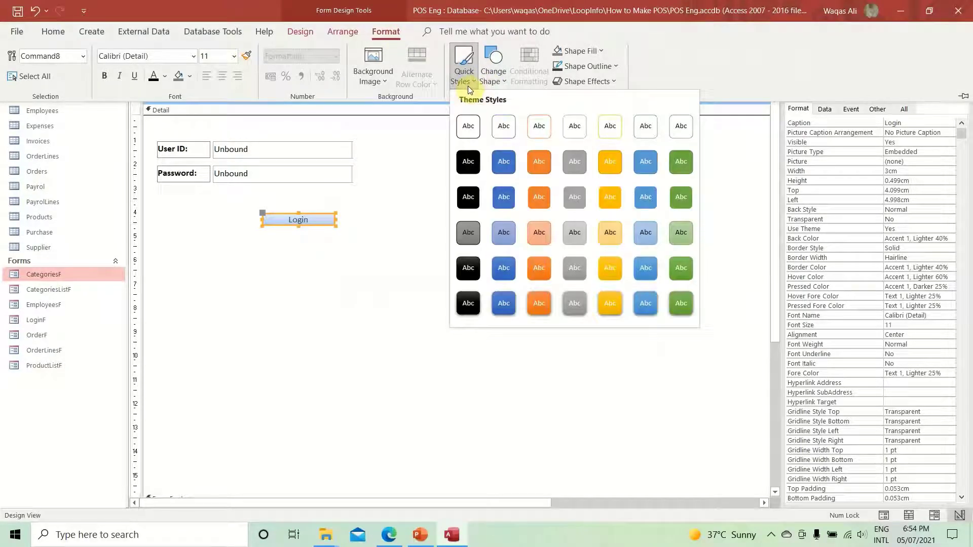
{"action": "left_click", "coordinate": [504, 131]}
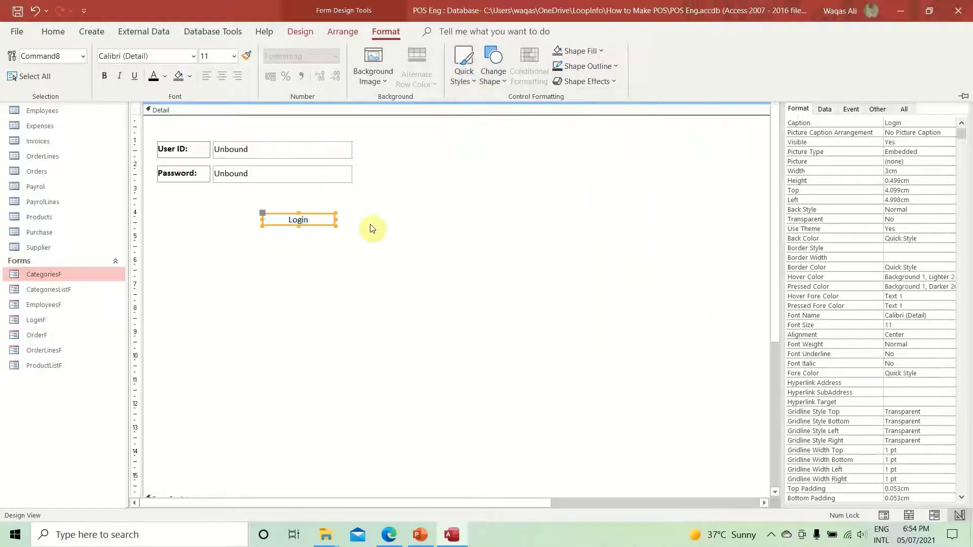
{"action": "left_click", "coordinate": [164, 78]}
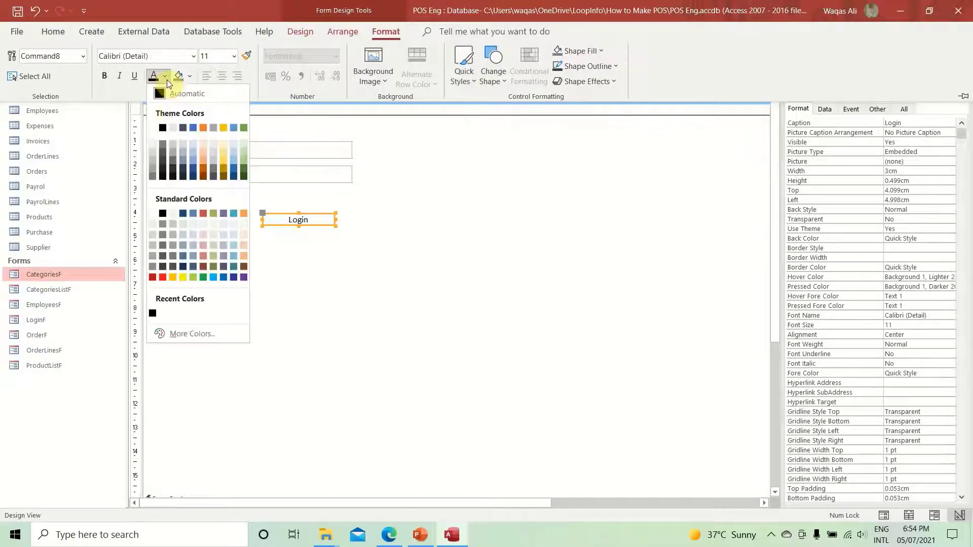
{"action": "left_click", "coordinate": [163, 126]}
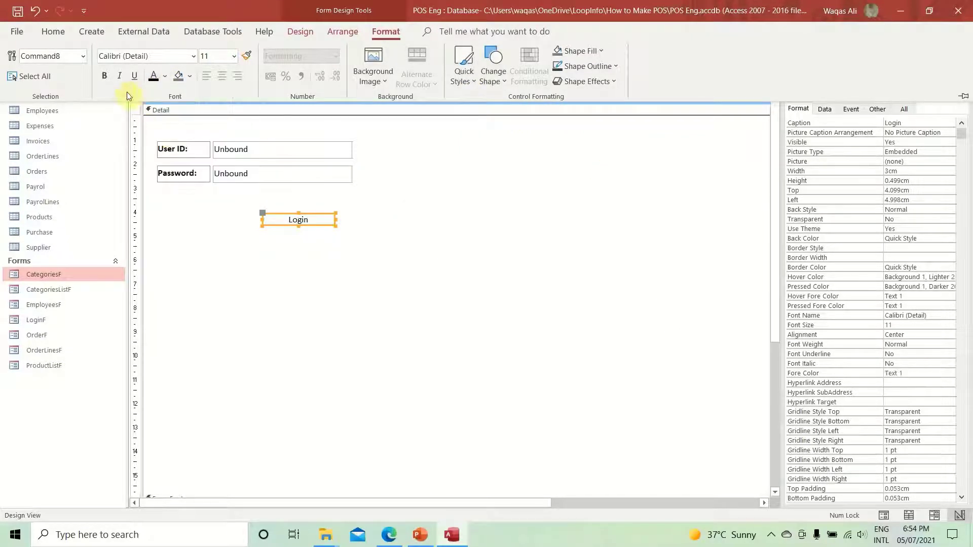
{"action": "left_click", "coordinate": [106, 77]}
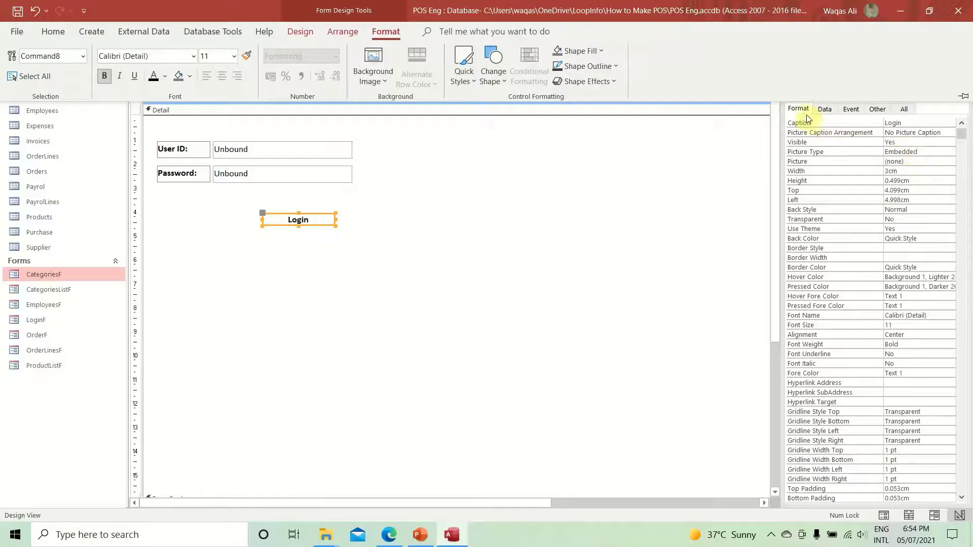
{"action": "left_click", "coordinate": [806, 118]}
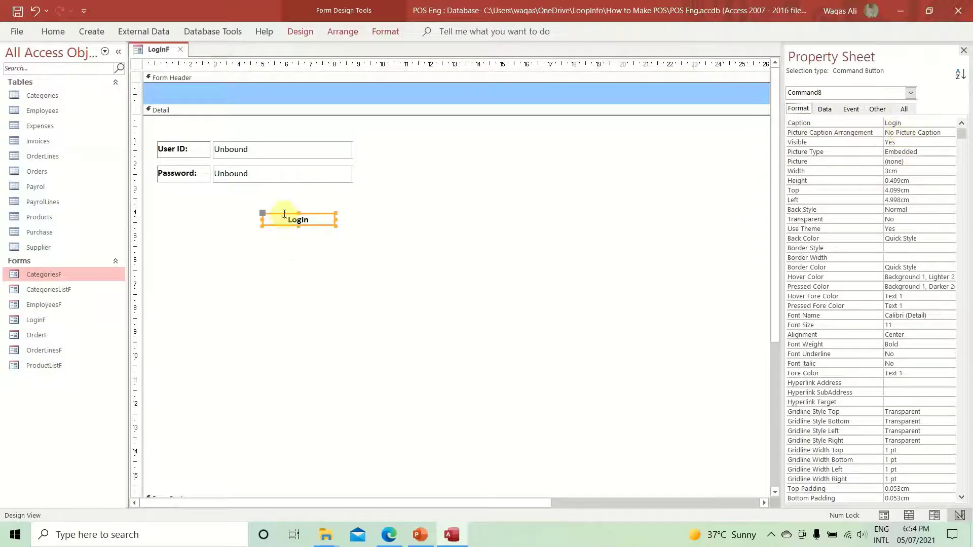
{"action": "left_click", "coordinate": [932, 163]}
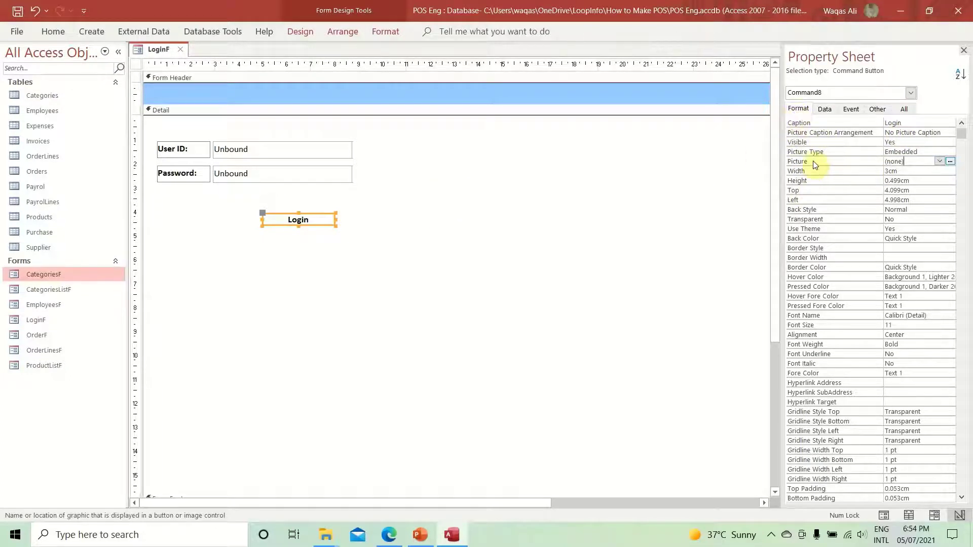
- Set the Login button's Picture to Key with General caption arrangement
{"action": "left_click", "coordinate": [950, 162]}
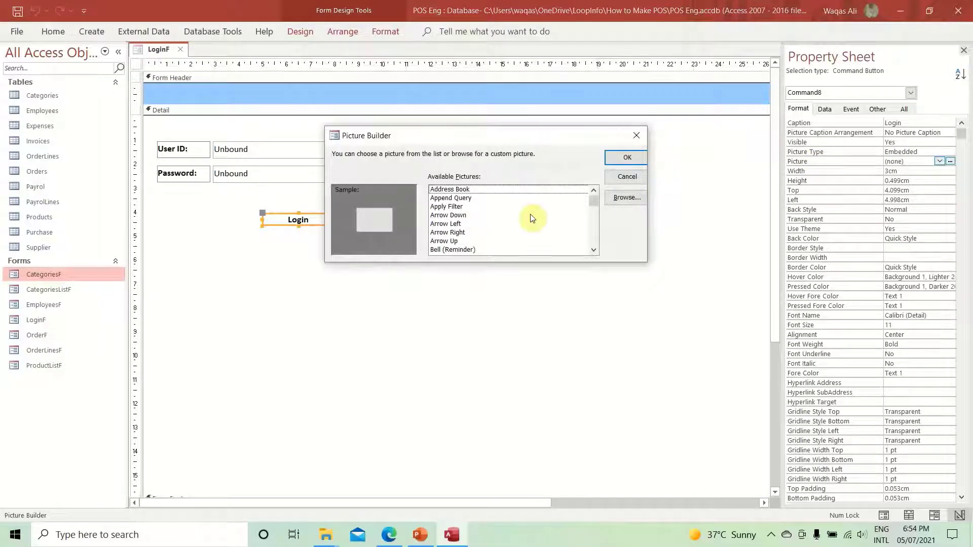
{"action": "left_click", "coordinate": [533, 219]}
{"action": "key", "text": "k"}
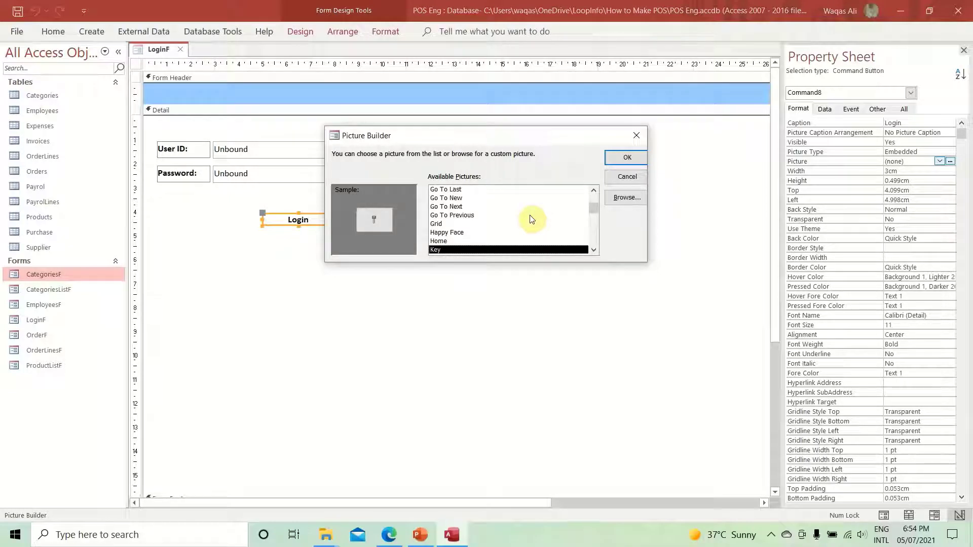
{"action": "key", "text": "Return"}
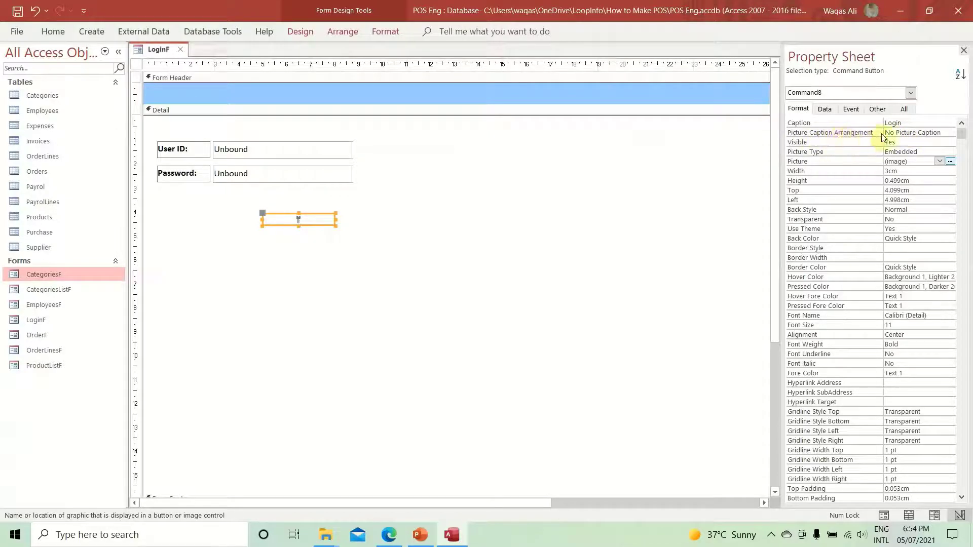
{"action": "left_click", "coordinate": [928, 132]}
{"action": "left_click", "coordinate": [951, 133]}
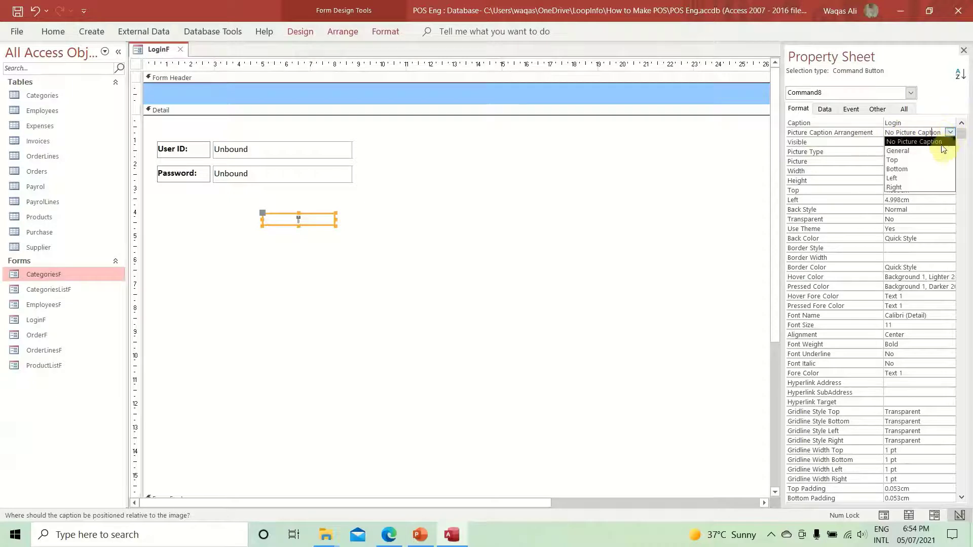
{"action": "left_click", "coordinate": [938, 151]}
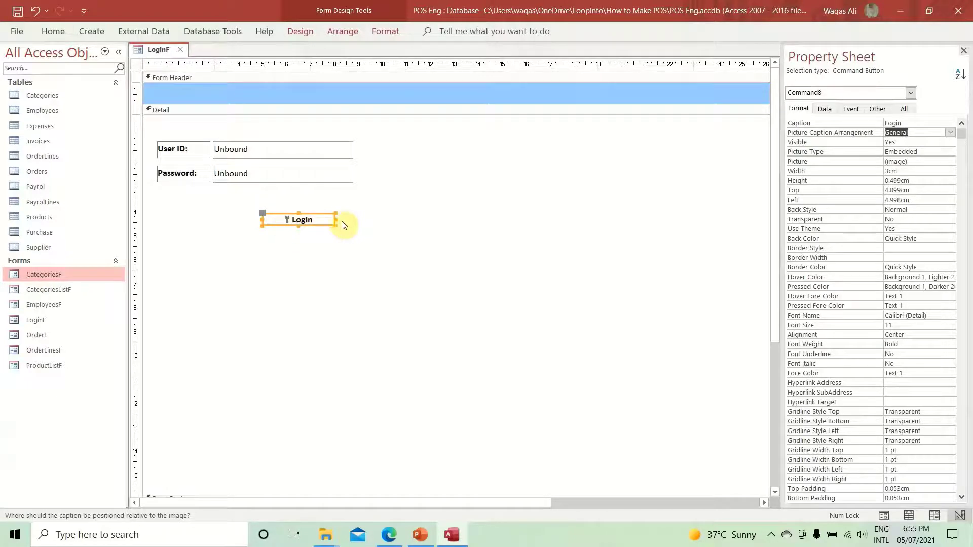
{"action": "left_click", "coordinate": [323, 261]}
{"action": "left_click", "coordinate": [320, 219]}
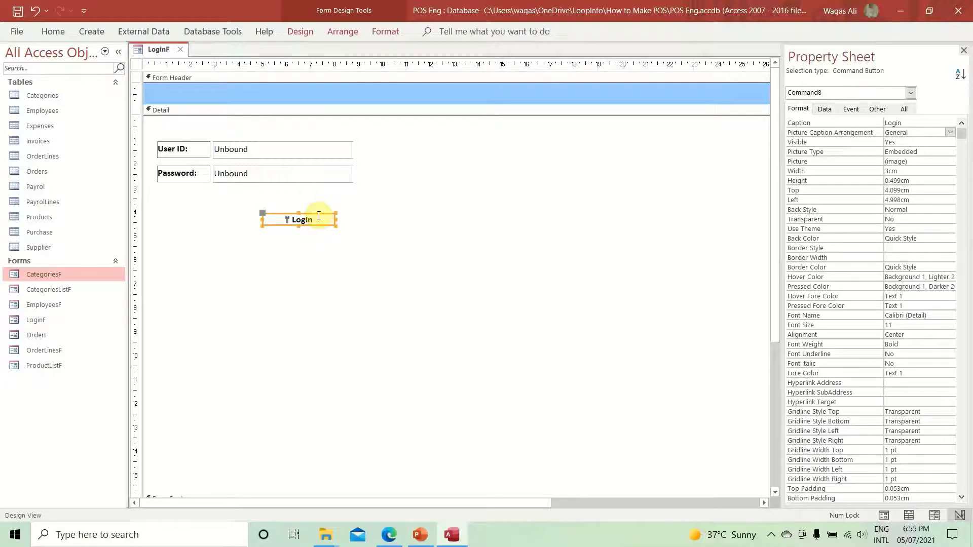
- Move the Login button just under the Password box and make it 0.7cm tall
{"action": "left_click", "coordinate": [323, 237]}
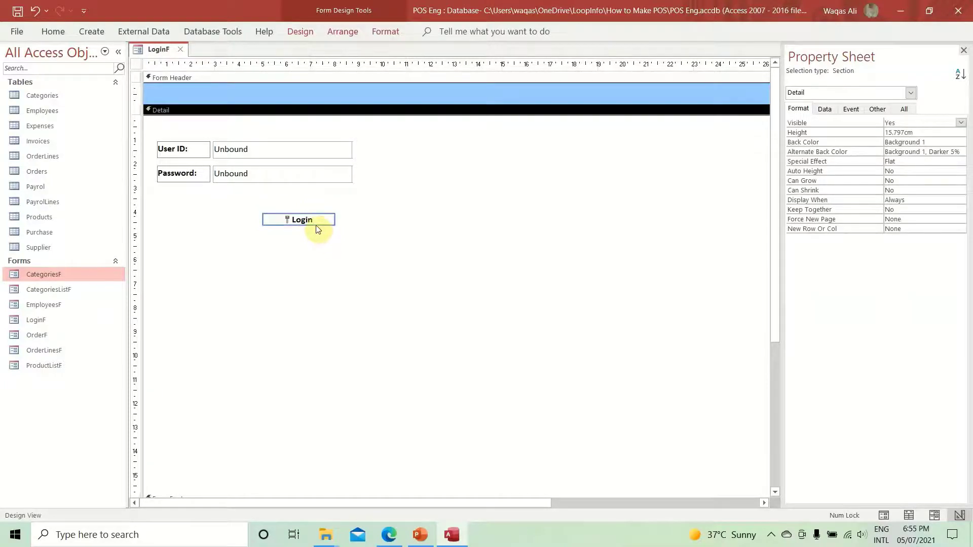
{"action": "left_click_drag", "start_coordinate": [317, 225], "coordinate": [332, 200]}
{"action": "left_click", "coordinate": [321, 250]}
{"action": "left_click", "coordinate": [324, 196]}
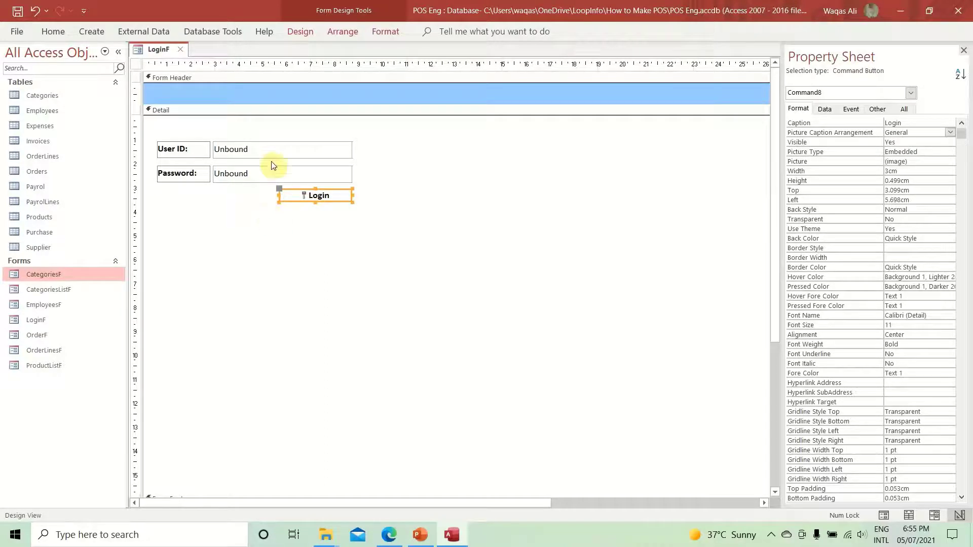
{"action": "left_click", "coordinate": [910, 179]}
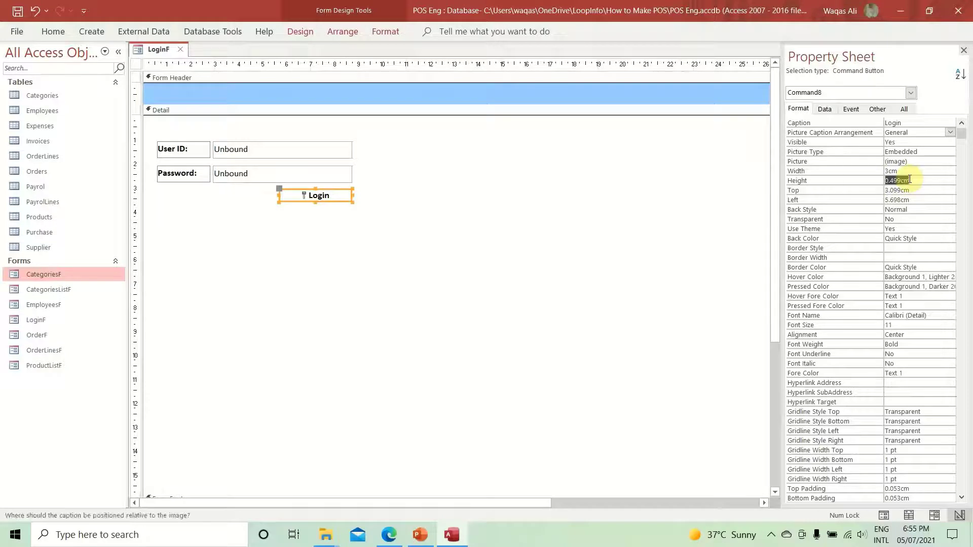
{"action": "type", "text": "0.7"}
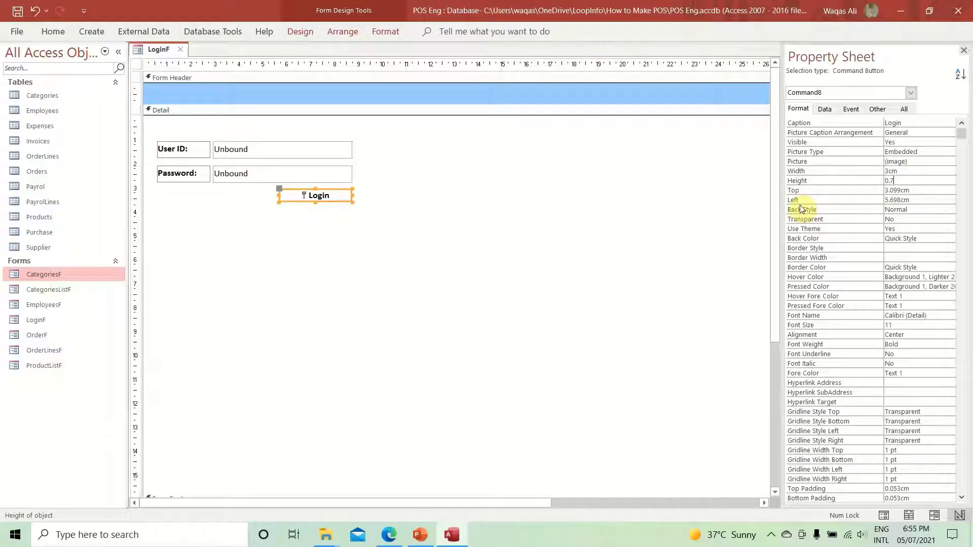
{"action": "key", "text": "Return"}
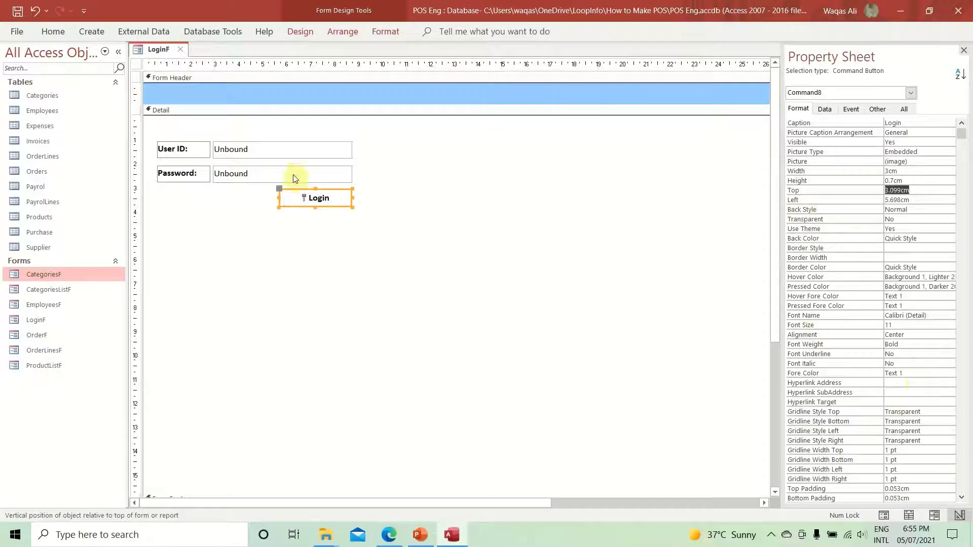
- Resize the Login button to 2.704cm wide, duplicate it, and place the copy to its left
{"action": "left_click_drag", "start_coordinate": [279, 199], "coordinate": [291, 198]}
{"action": "left_click", "coordinate": [299, 212]}
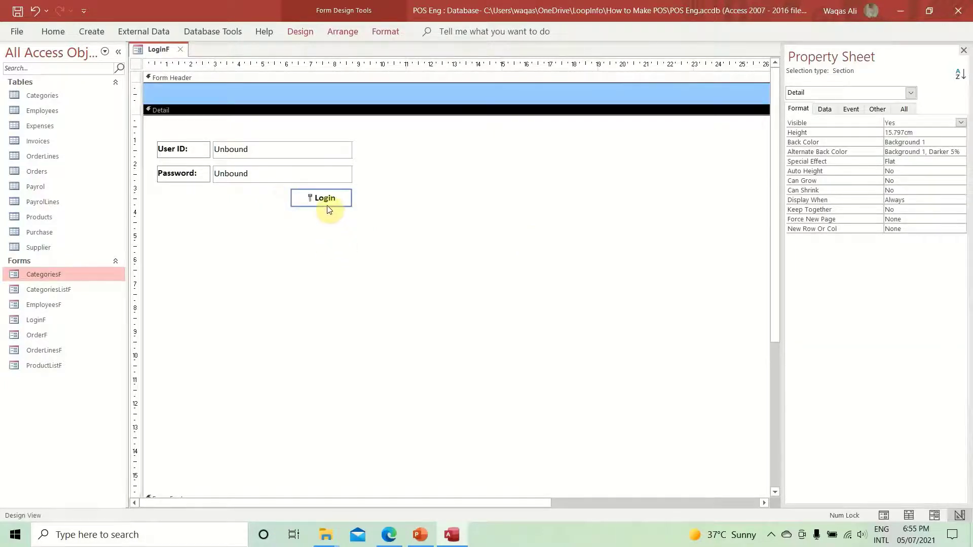
{"action": "left_click", "coordinate": [327, 205]}
{"action": "left_click_drag", "start_coordinate": [290, 197], "coordinate": [286, 197]}
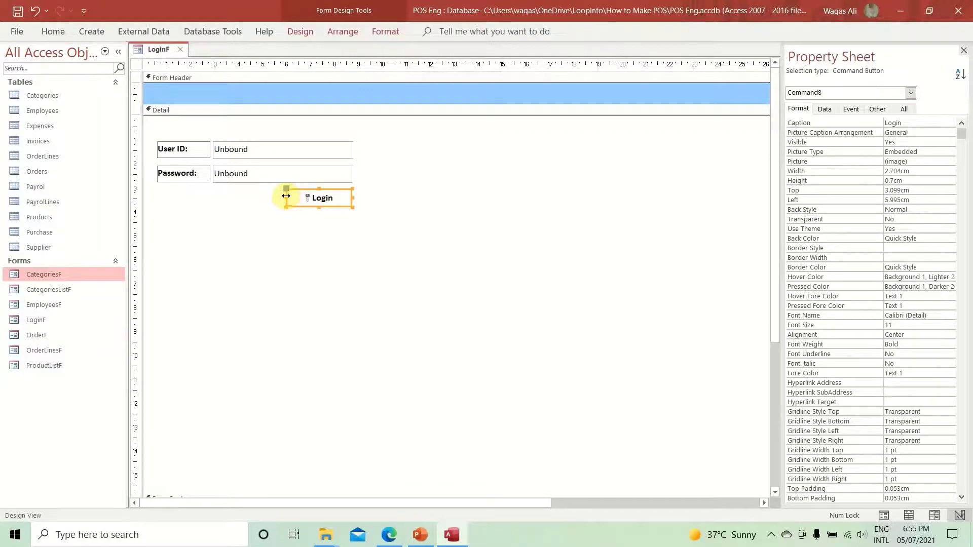
{"action": "key", "text": "ctrl+d"}
{"action": "left_click_drag", "start_coordinate": [307, 229], "coordinate": [238, 208]}
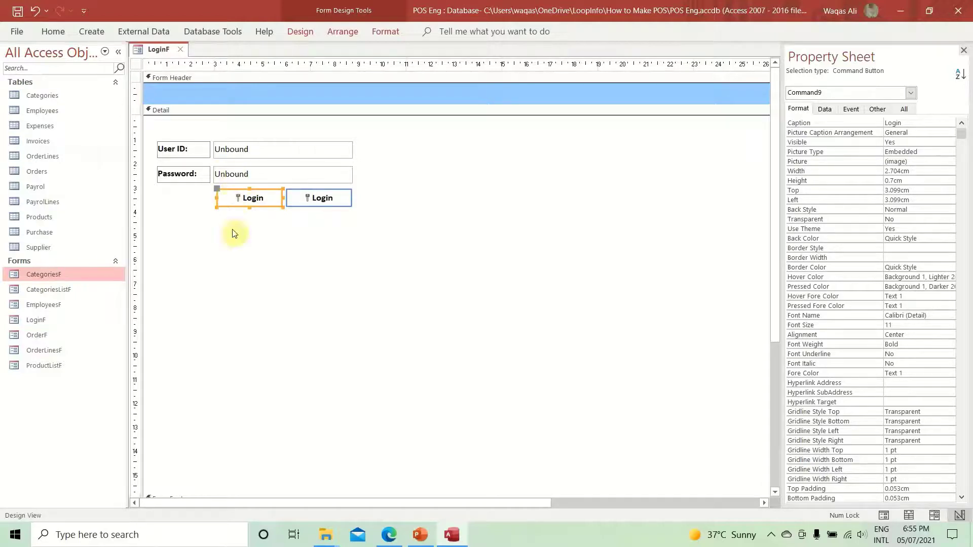
- Caption the copied button 'Cancel'
{"action": "double_click", "coordinate": [256, 198]}
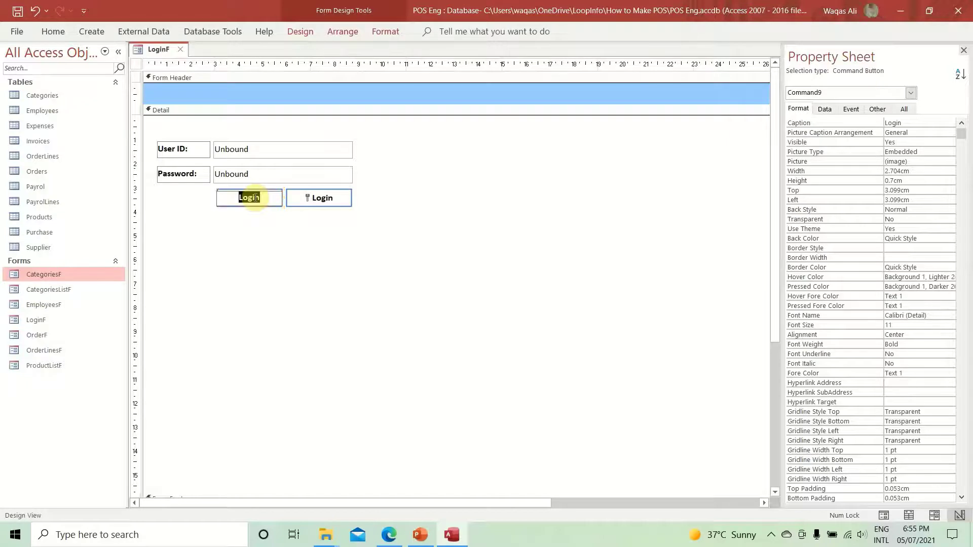
{"action": "type", "text": "Cancel"}
{"action": "key", "text": "Return"}
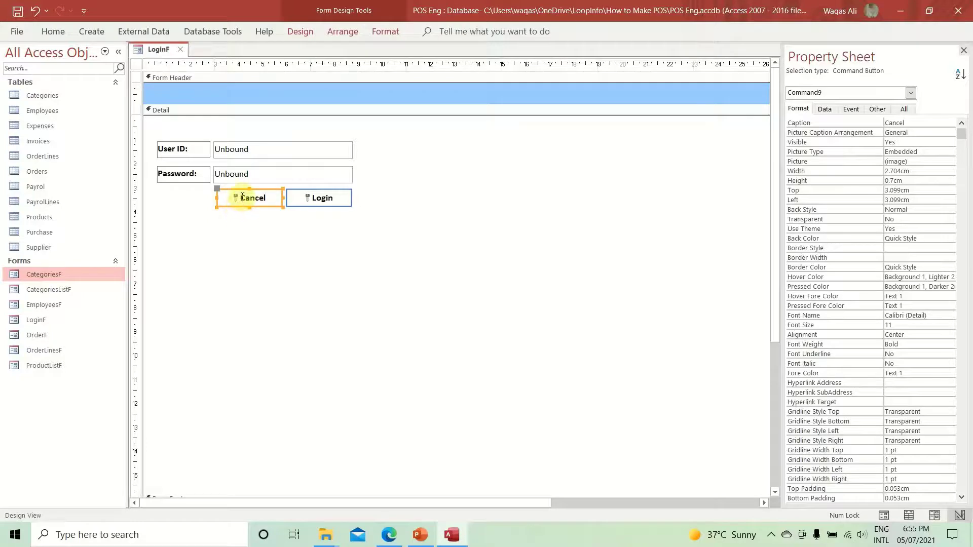
- Replace the Cancel button's Key picture with the Close picture
{"action": "left_click", "coordinate": [931, 161]}
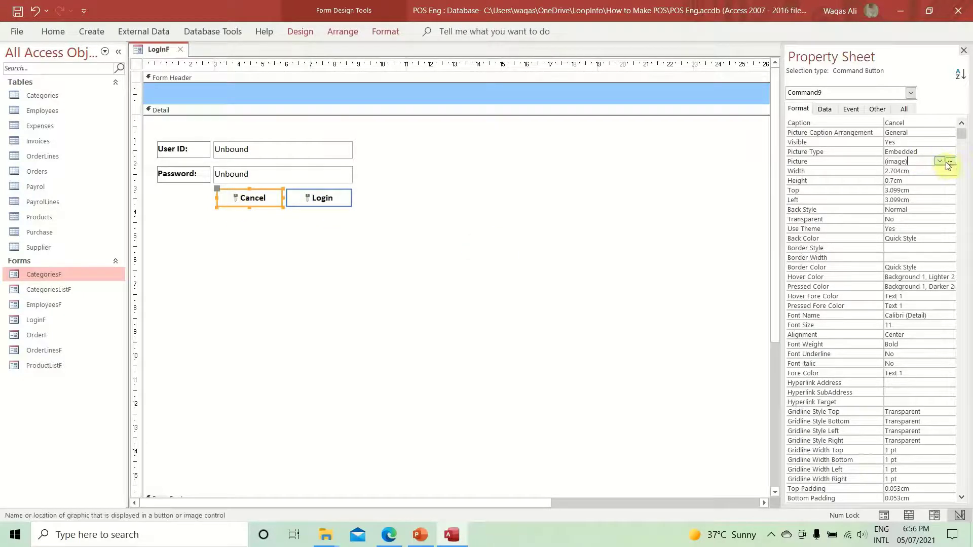
{"action": "left_click", "coordinate": [950, 161]}
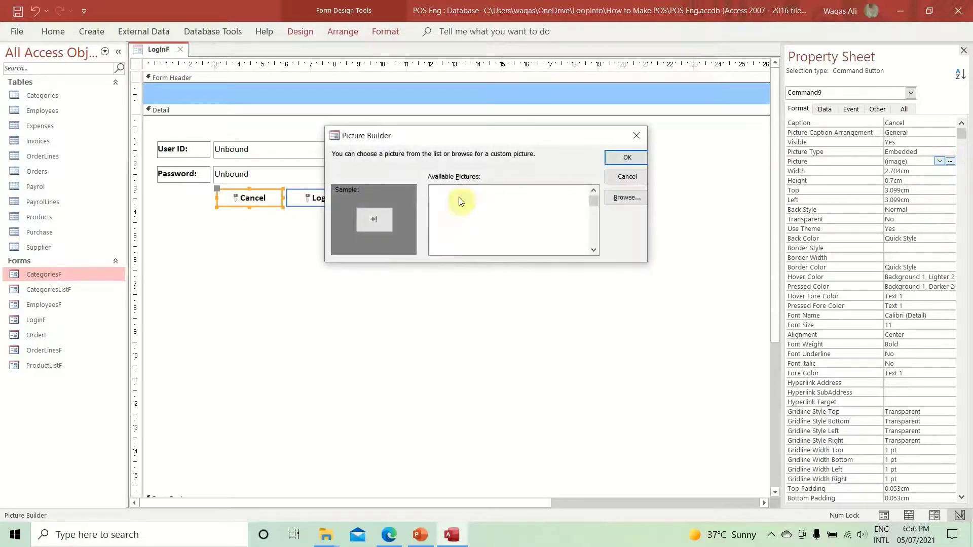
{"action": "left_click", "coordinate": [460, 199]}
{"action": "key", "text": "Down"}
{"action": "key", "text": "Down"}
{"action": "key", "text": "Down"}
{"action": "key", "text": "Down"}
{"action": "key", "text": "Down"}
{"action": "key", "text": "Down"}
{"action": "key", "text": "Down"}
{"action": "key", "text": "Down"}
{"action": "key", "text": "Down"}
{"action": "key", "text": "Down"}
{"action": "key", "text": "Down"}
{"action": "key", "text": "Down"}
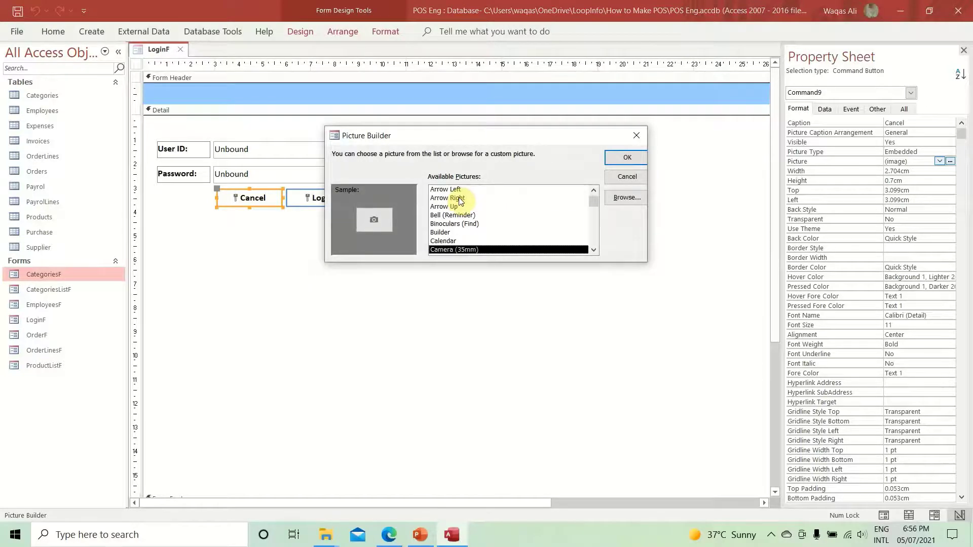
{"action": "key", "text": "Down"}
{"action": "key", "text": "Down"}
{"action": "key", "text": "Down"}
{"action": "key", "text": "Down"}
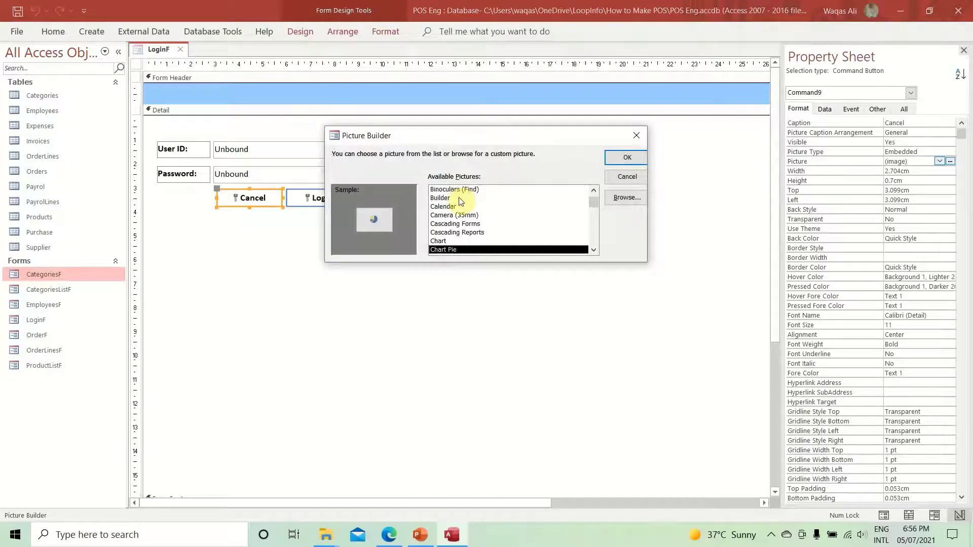
{"action": "key", "text": "Down"}
{"action": "key", "text": "Down"}
{"action": "key", "text": "Down"}
{"action": "key", "text": "Down"}
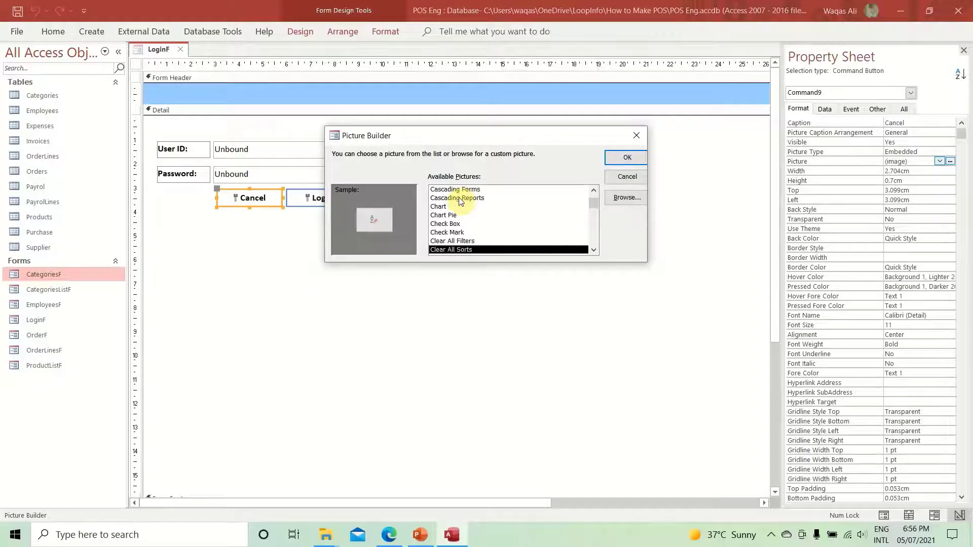
{"action": "key", "text": "Down"}
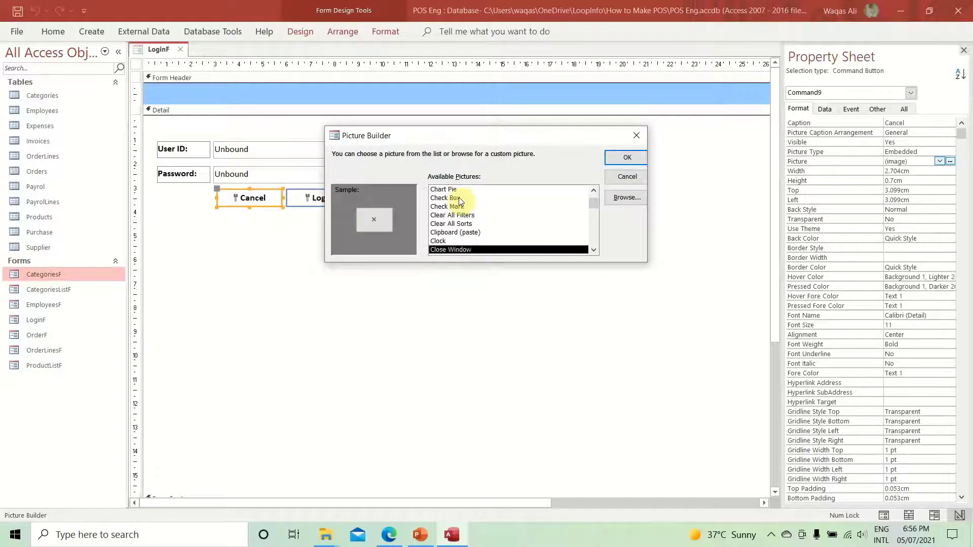
{"action": "key", "text": "Return"}
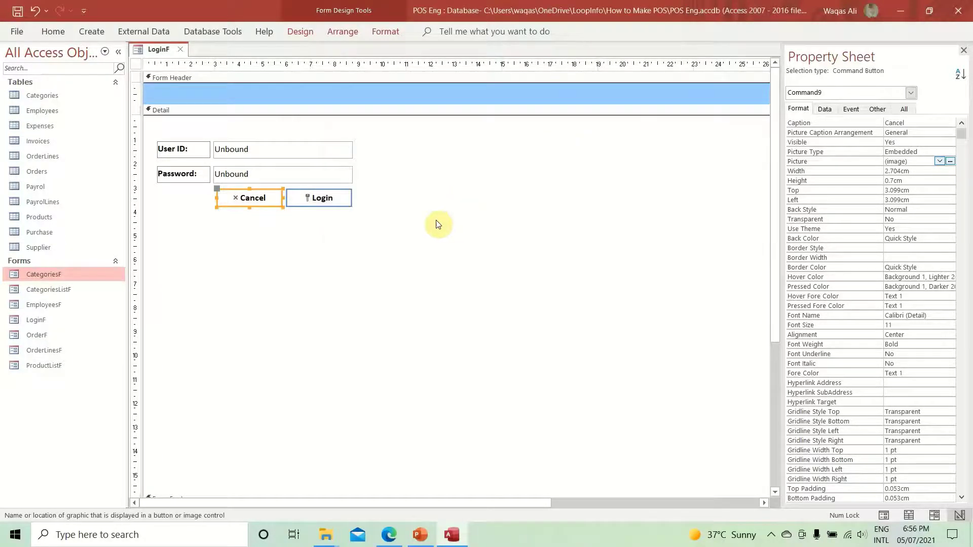
{"action": "left_click", "coordinate": [313, 283]}
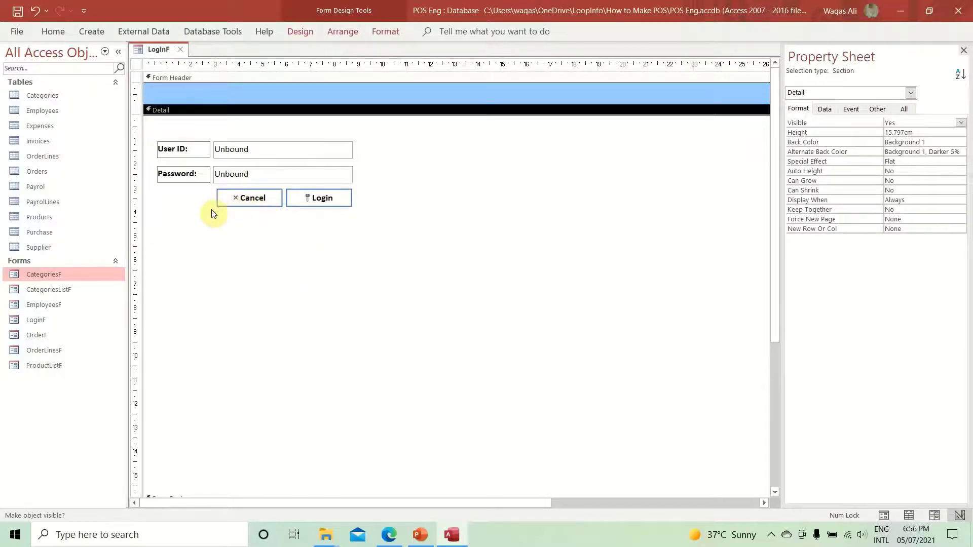
- Give the Cancel button a dark red #BA1419 shape outline
{"action": "left_click", "coordinate": [260, 206]}
{"action": "left_click", "coordinate": [393, 28]}
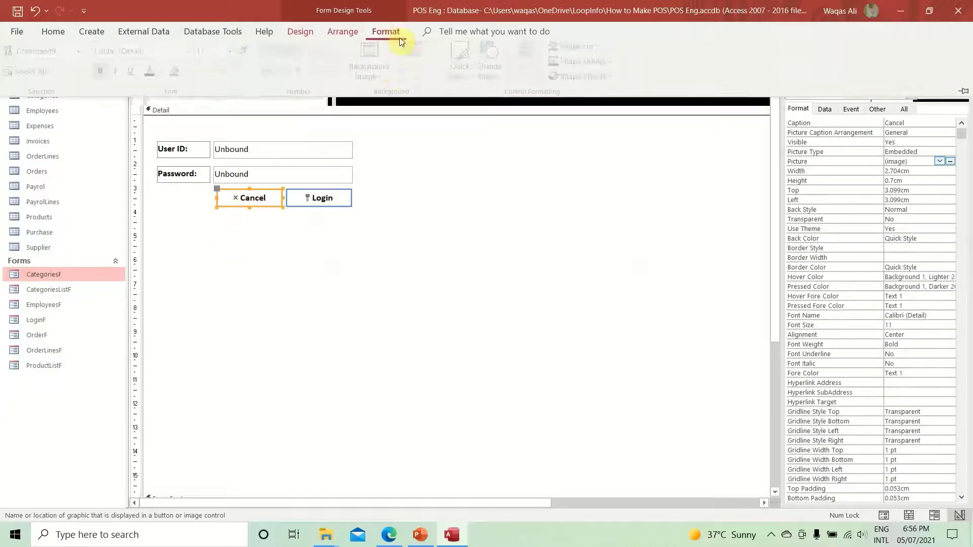
{"action": "left_click", "coordinate": [587, 66]}
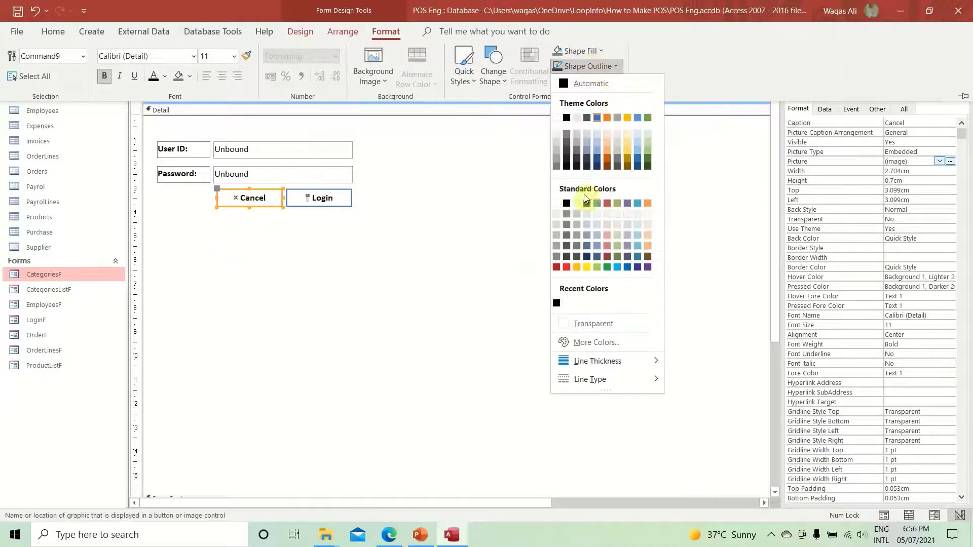
{"action": "left_click", "coordinate": [557, 268]}
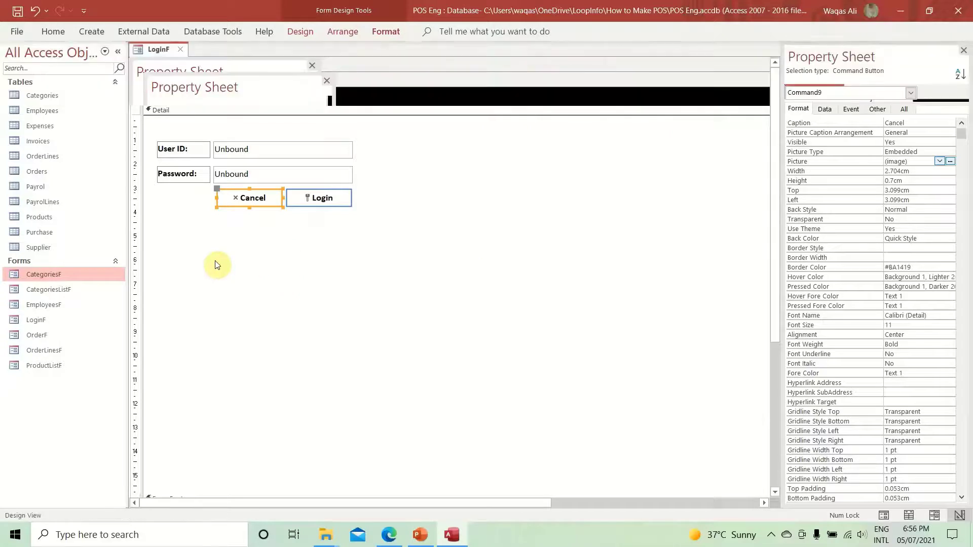
{"action": "left_click", "coordinate": [216, 265]}
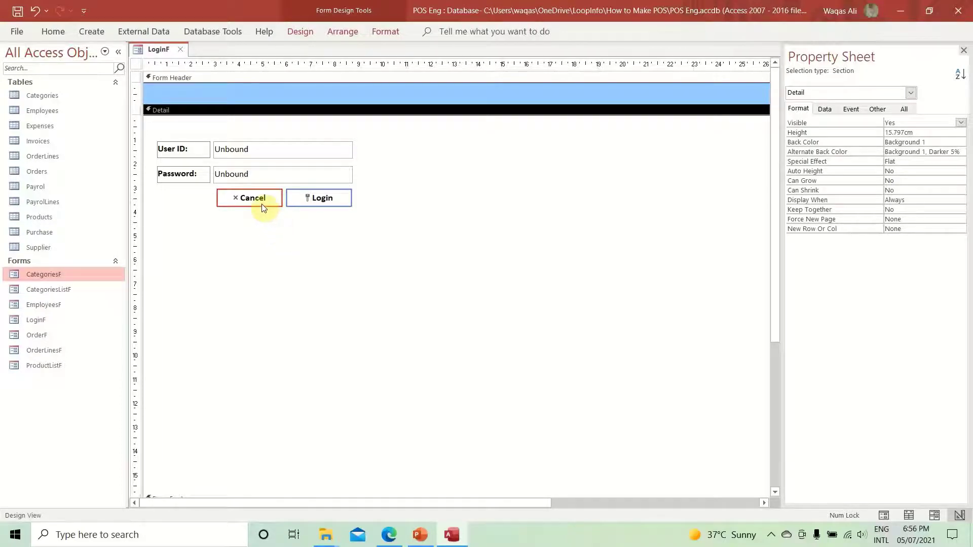
{"action": "right_click", "coordinate": [152, 50]}
- Run the LoginF form in Form View
{"action": "left_click", "coordinate": [151, 50]}
{"action": "right_click", "coordinate": [151, 50]}
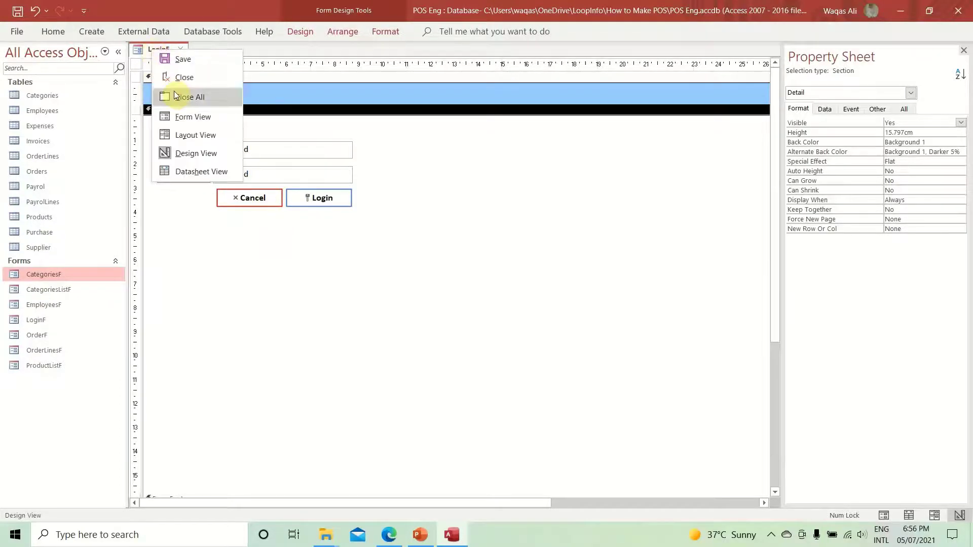
{"action": "left_click", "coordinate": [187, 114]}
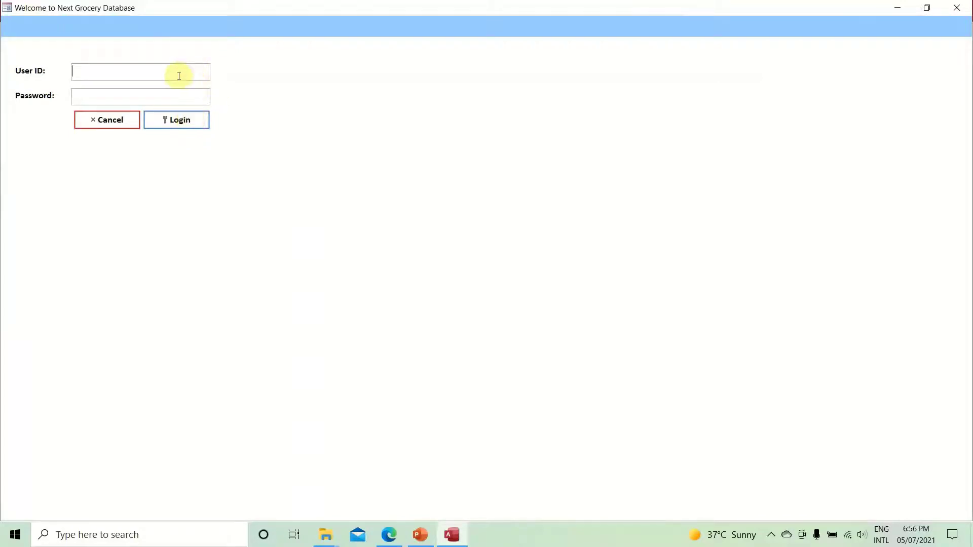
{"action": "left_click", "coordinate": [134, 98]}
{"action": "type", "text": "mypassword"}
{"action": "key", "text": "Tab"}
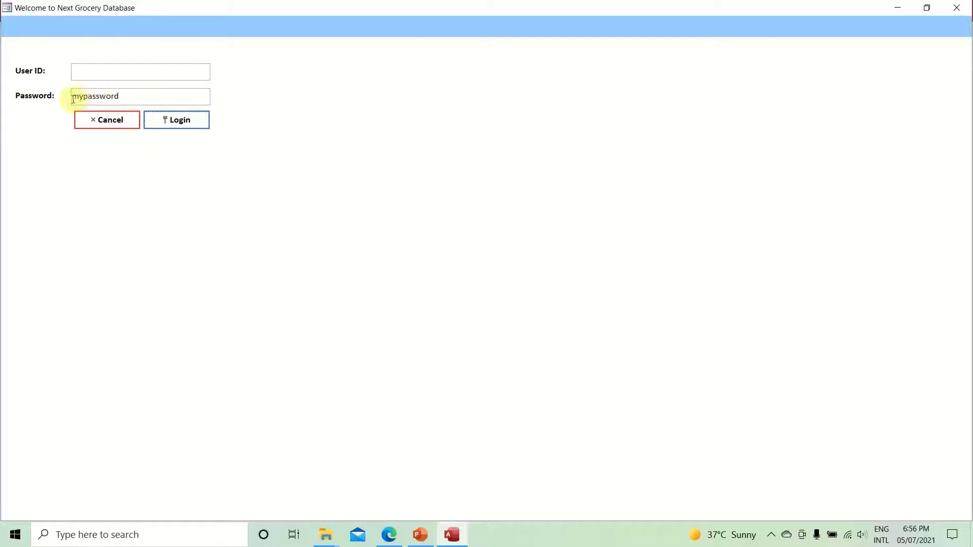
{"action": "left_click_drag", "start_coordinate": [143, 96], "coordinate": [52, 96]}
{"action": "right_click", "coordinate": [303, 114]}
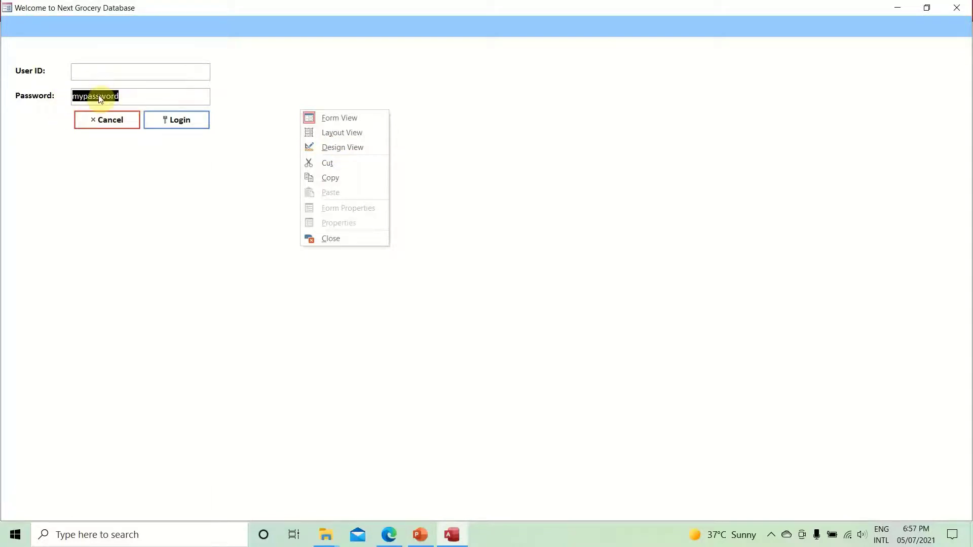
- Back in Design View, set the Password text box's Input Mask to Password using the wizard
{"action": "left_click", "coordinate": [342, 146]}
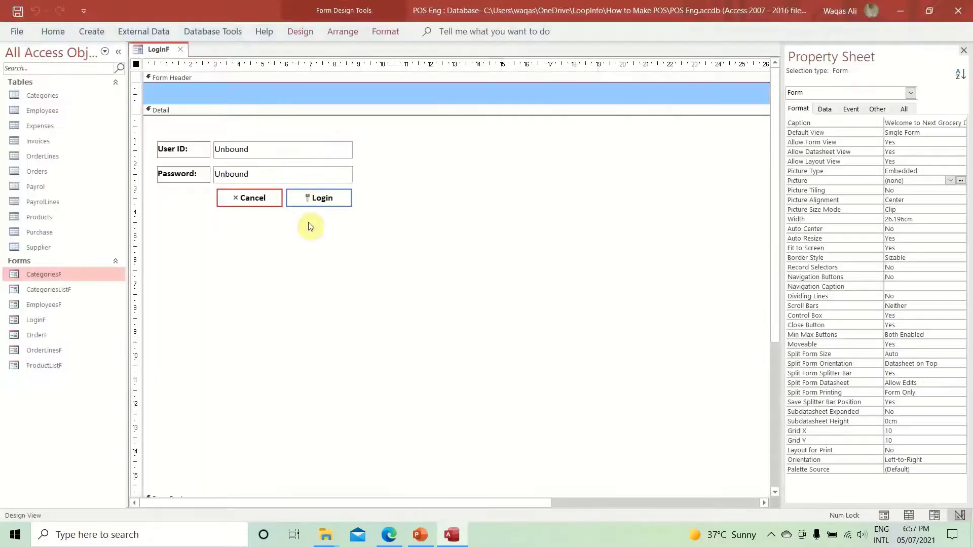
{"action": "left_click", "coordinate": [301, 180]}
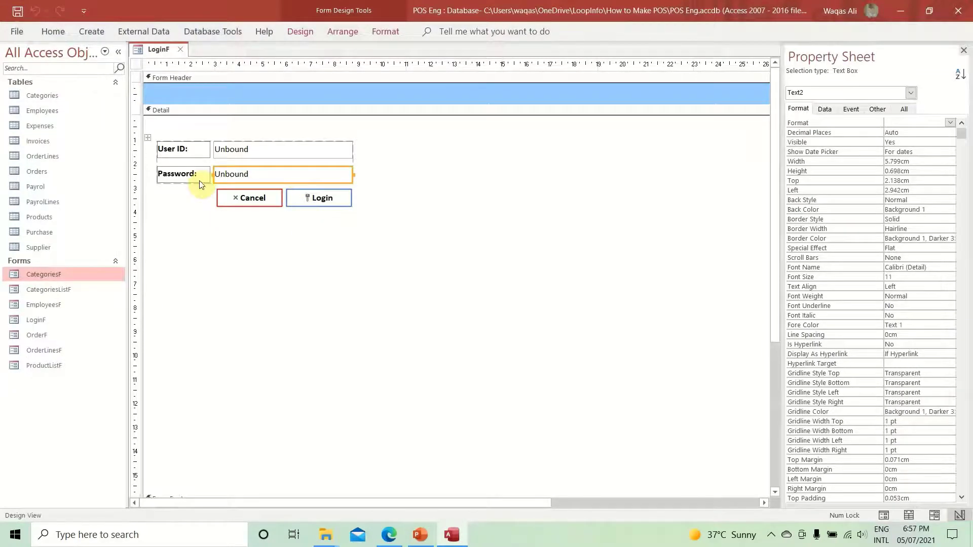
{"action": "left_click", "coordinate": [824, 109]}
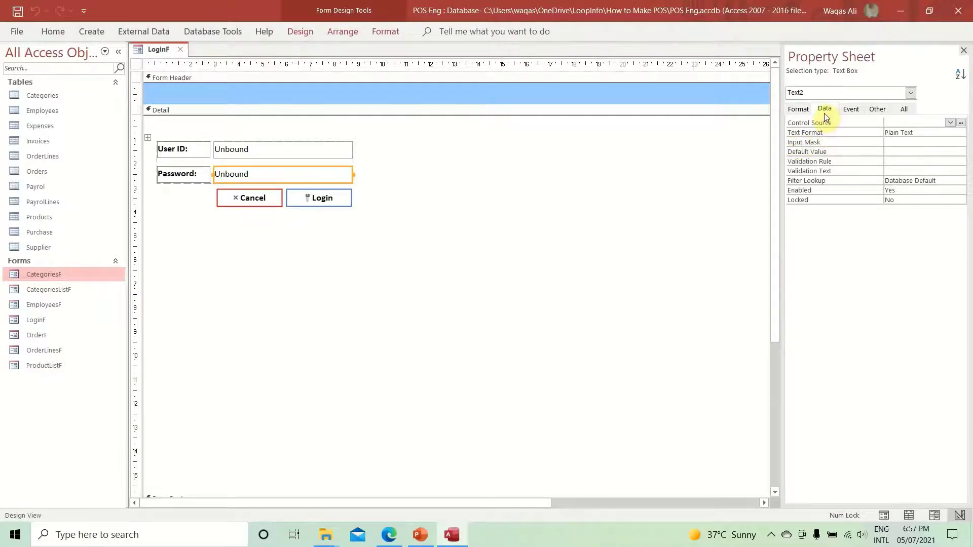
{"action": "left_click", "coordinate": [902, 145]}
{"action": "left_click", "coordinate": [961, 142]}
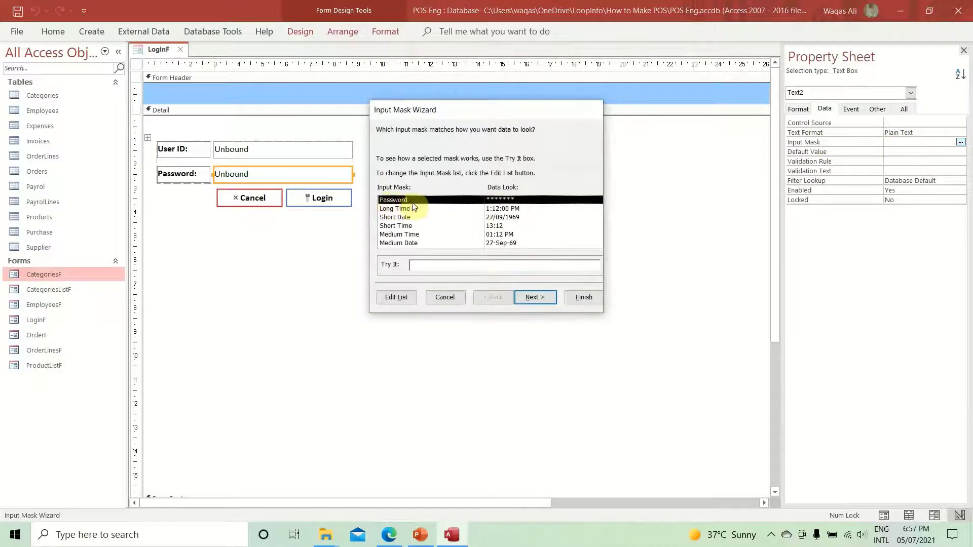
{"action": "left_click", "coordinate": [577, 300]}
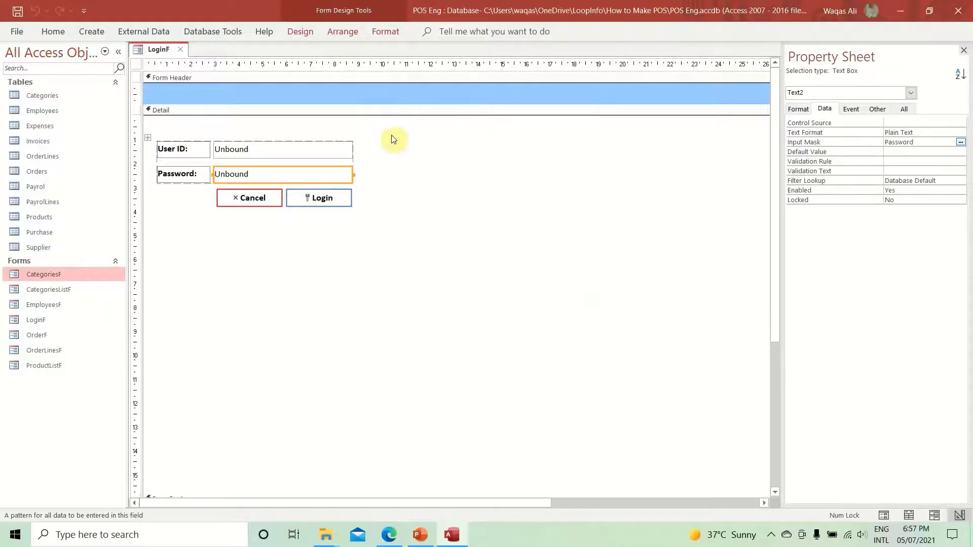
{"action": "left_click_drag", "start_coordinate": [339, 245], "coordinate": [259, 197]}
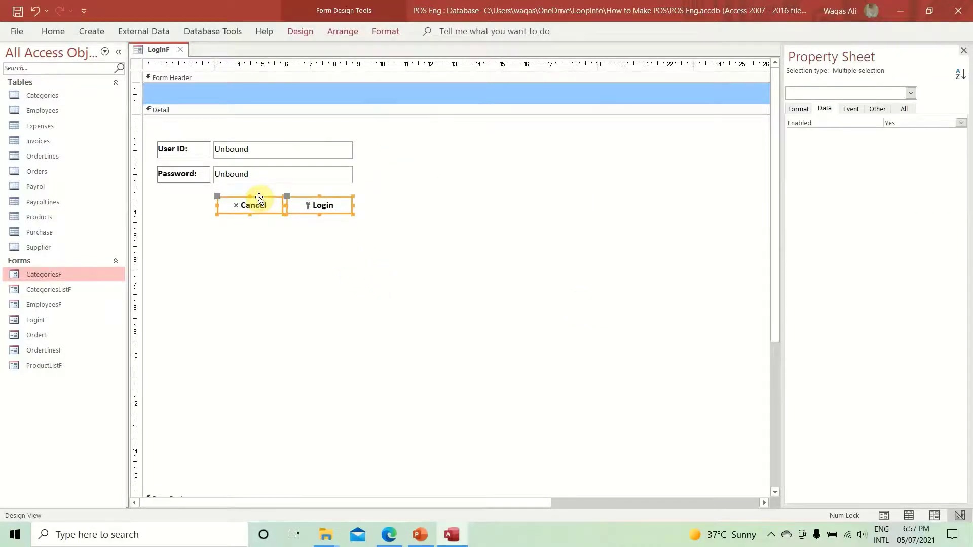
- Run LoginF, confirm the Password box shows typed characters as asterisks, then return to Design View
{"action": "right_click", "coordinate": [157, 47]}
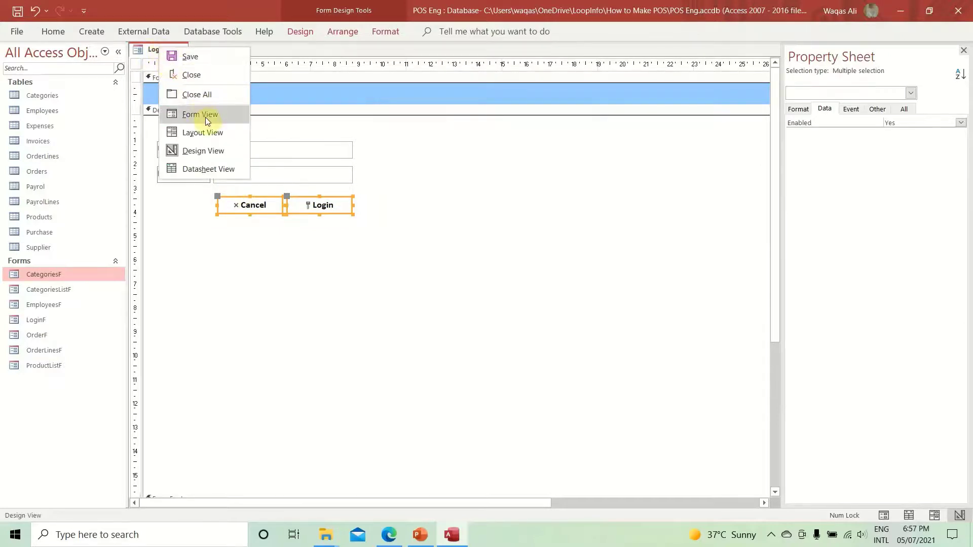
{"action": "left_click", "coordinate": [206, 115]}
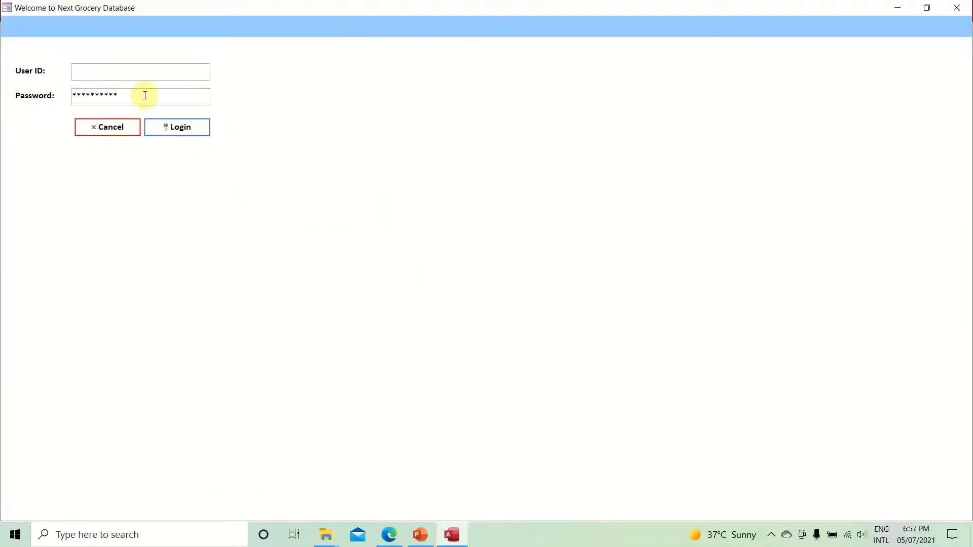
{"action": "left_click_drag", "start_coordinate": [144, 93], "coordinate": [6, 92]}
{"action": "left_click", "coordinate": [162, 98]}
{"action": "type", "text": "******************"}
{"action": "key", "text": "BackSpace"}
{"action": "key", "text": "BackSpace"}
{"action": "key", "text": "BackSpace"}
{"action": "key", "text": "BackSpace"}
{"action": "key", "text": "BackSpace"}
{"action": "key", "text": "BackSpace"}
{"action": "key", "text": "BackSpace"}
{"action": "key", "text": "BackSpace"}
{"action": "key", "text": "BackSpace"}
{"action": "key", "text": "BackSpace"}
{"action": "key", "text": "BackSpace"}
{"action": "key", "text": "BackSpace"}
{"action": "key", "text": "BackSpace"}
{"action": "key", "text": "BackSpace"}
{"action": "key", "text": "BackSpace"}
{"action": "key", "text": "BackSpace"}
{"action": "key", "text": "BackSpace"}
{"action": "key", "text": "BackSpace"}
{"action": "key", "text": "BackSpace"}
{"action": "key", "text": "BackSpace"}
{"action": "key", "text": "ctrl+v"}
{"action": "right_click", "coordinate": [405, 121]}
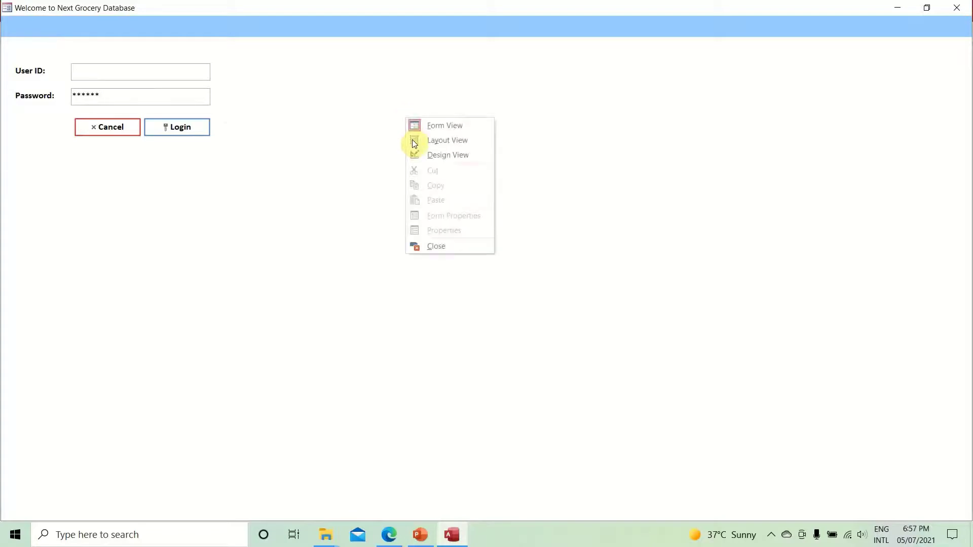
{"action": "left_click", "coordinate": [434, 160]}
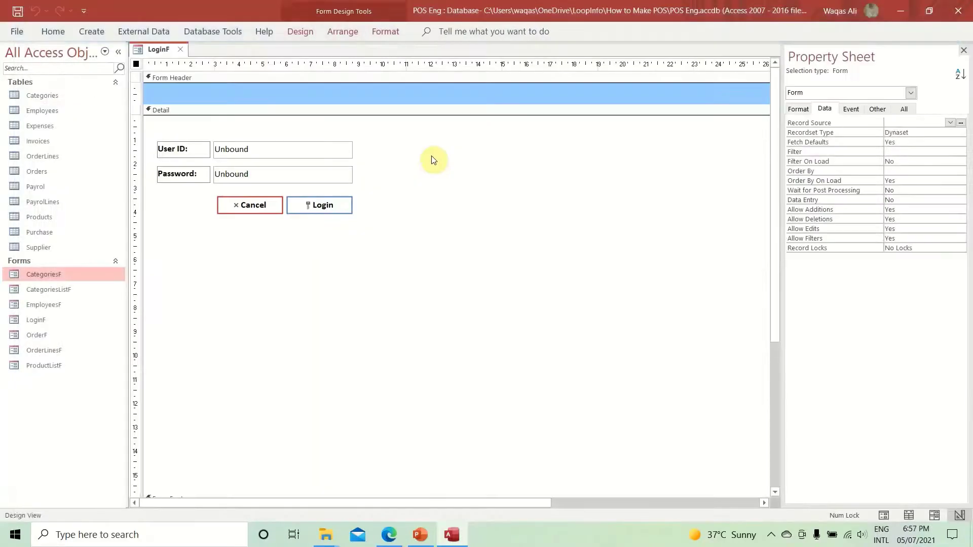
- Name the text boxes txtUserID and txtPassword on the Property Sheet's Other tab
{"action": "left_click", "coordinate": [255, 150]}
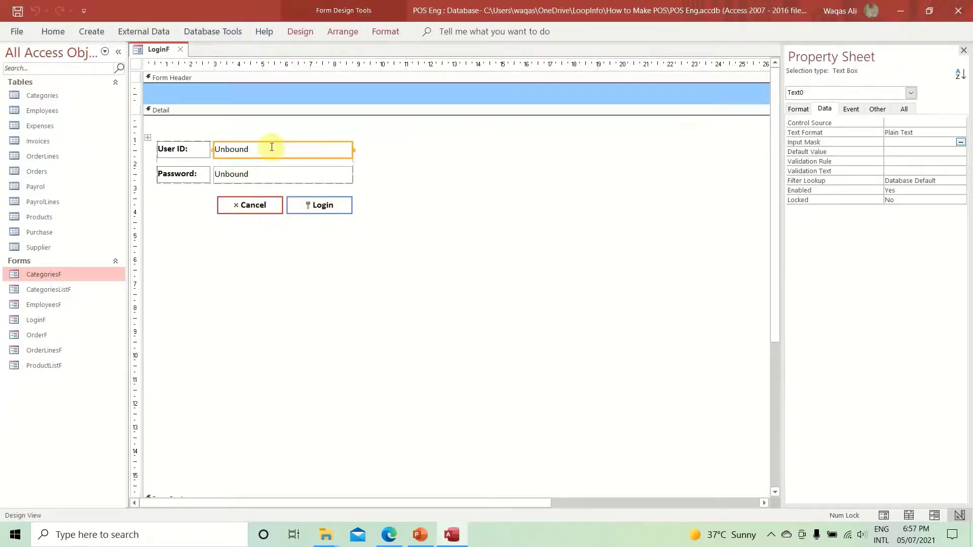
{"action": "left_click", "coordinate": [879, 109]}
{"action": "left_click", "coordinate": [861, 121]}
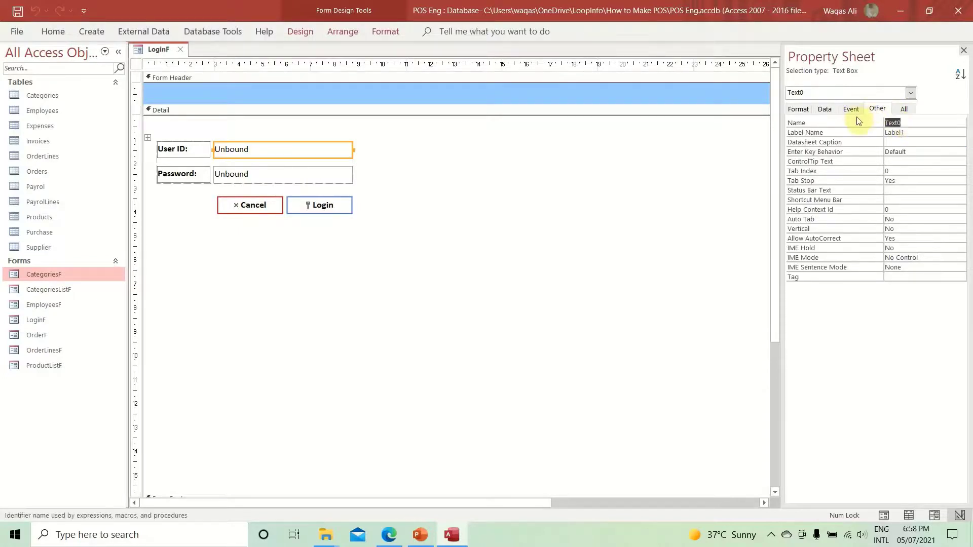
{"action": "type", "text": "txtUserID"}
{"action": "key", "text": "Return"}
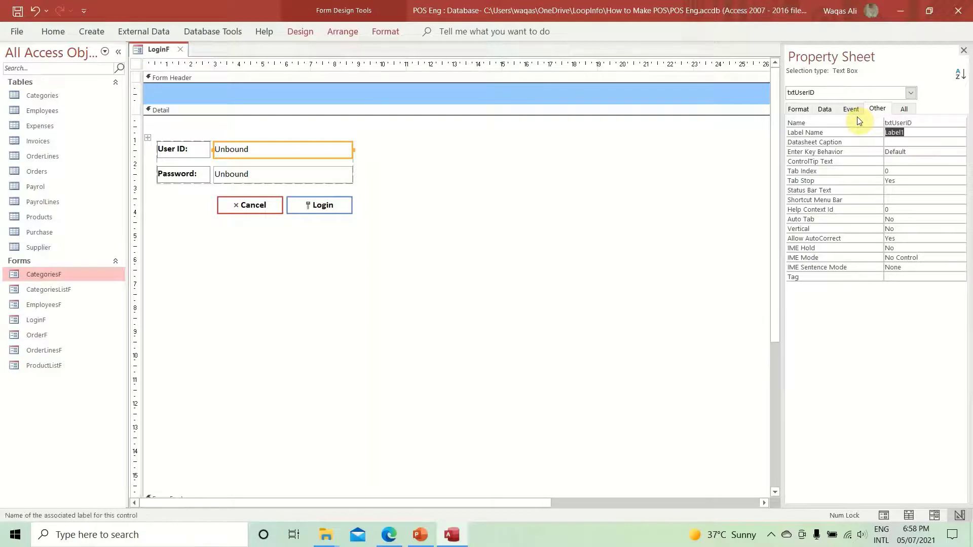
{"action": "left_click", "coordinate": [354, 172]}
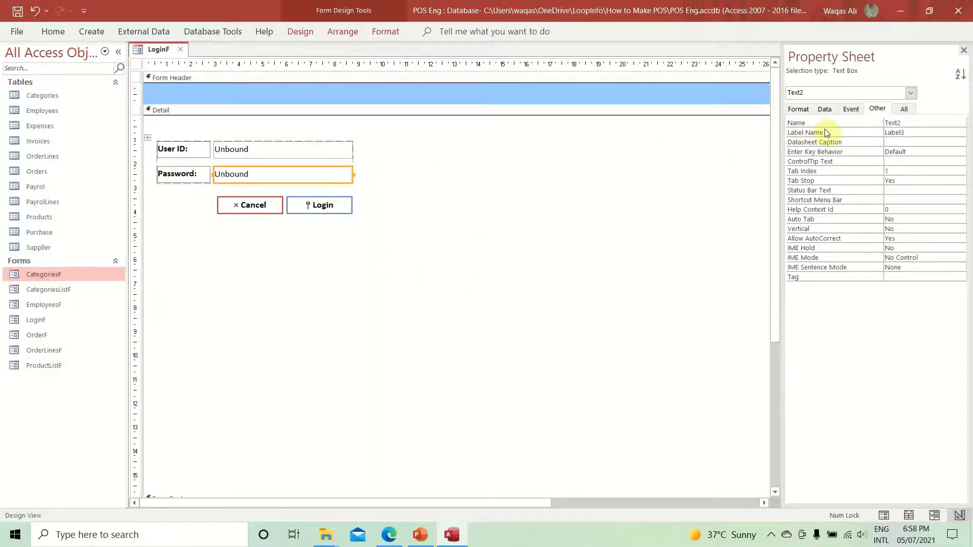
{"action": "left_click", "coordinate": [859, 122]}
{"action": "type", "text": "tx"}
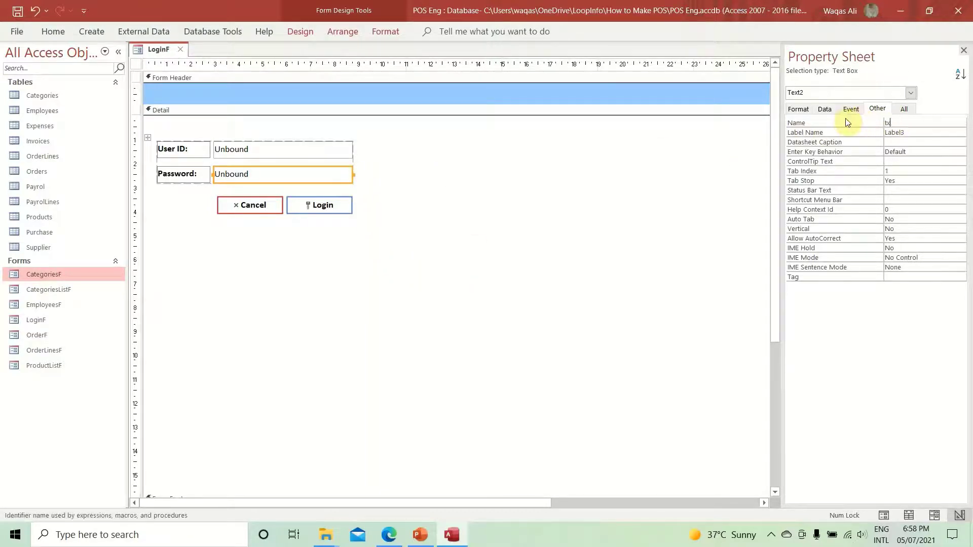
{"action": "type", "text": "tPassword"}
{"action": "key", "text": "Return"}
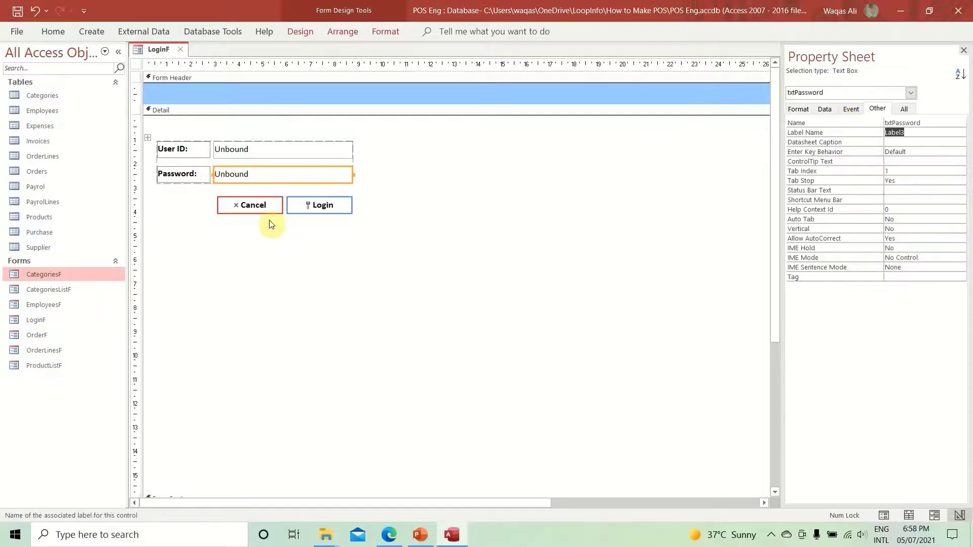
- Name the Login button btnLogin and the Cancel button btnCancel
{"action": "left_click", "coordinate": [320, 205]}
{"action": "left_click", "coordinate": [834, 121]}
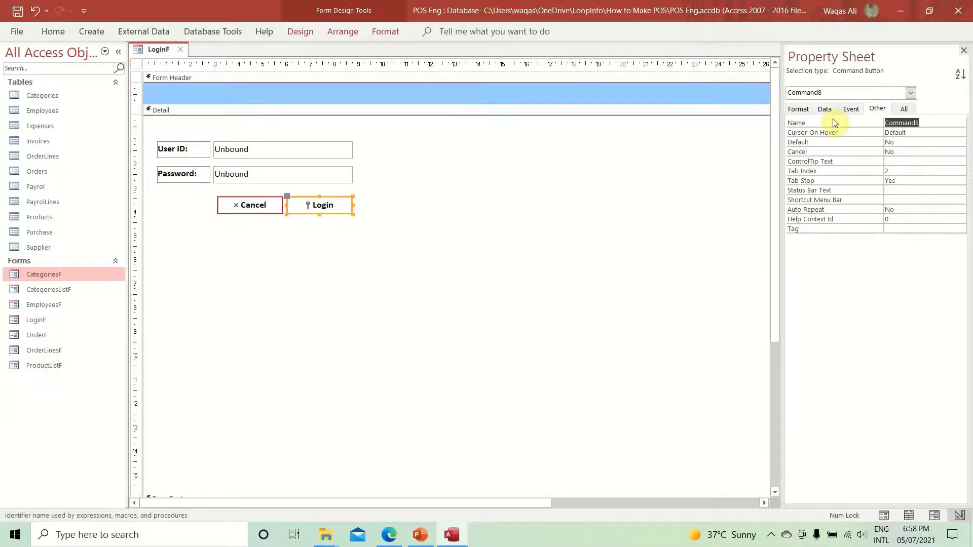
{"action": "type", "text": "btnLogin"}
{"action": "key", "text": "Return"}
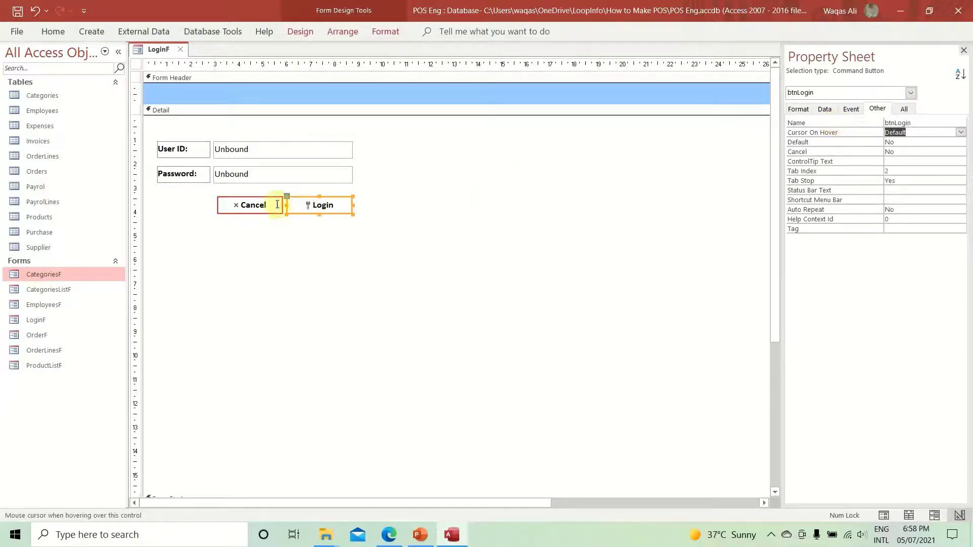
{"action": "left_click", "coordinate": [276, 204]}
{"action": "left_click", "coordinate": [863, 121]}
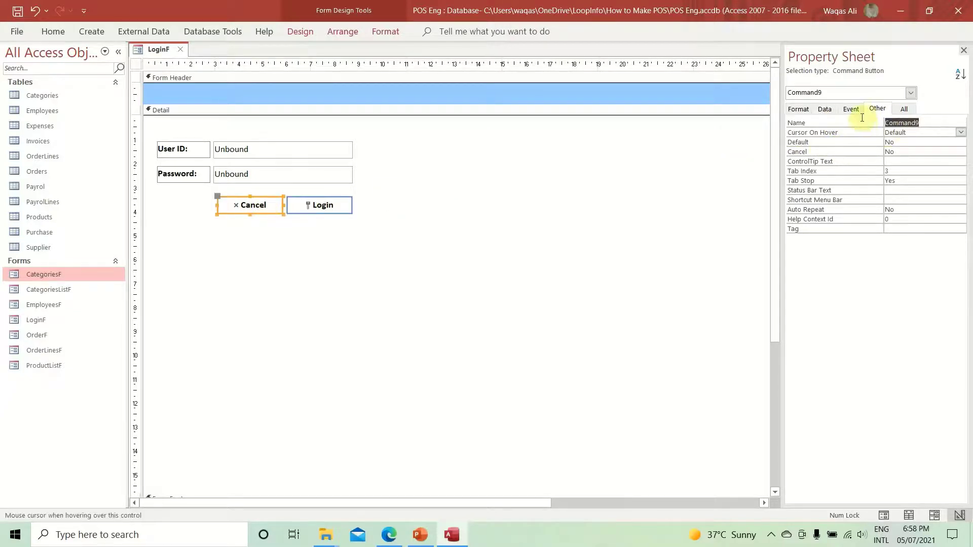
{"action": "type", "text": "btnCa"}
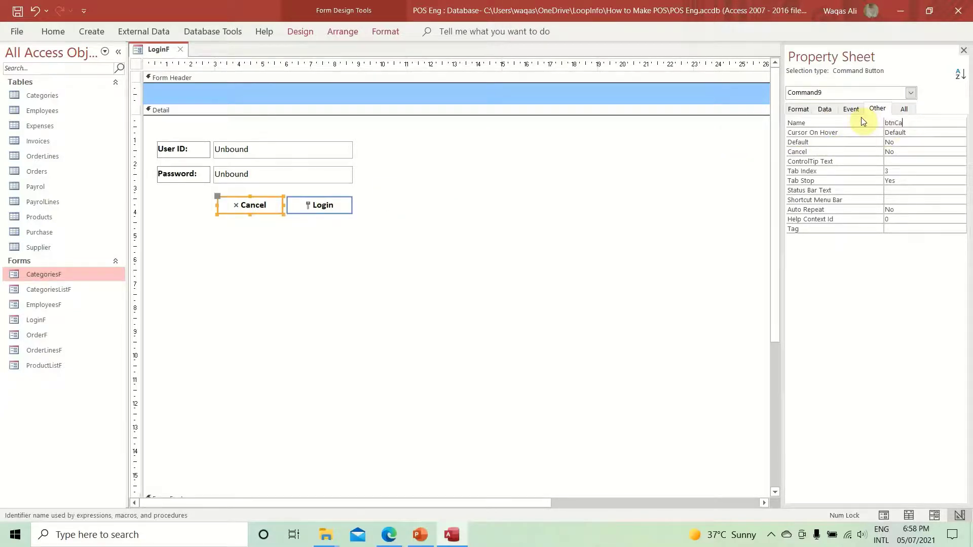
{"action": "type", "text": "ncel"}
{"action": "key", "text": "Return"}
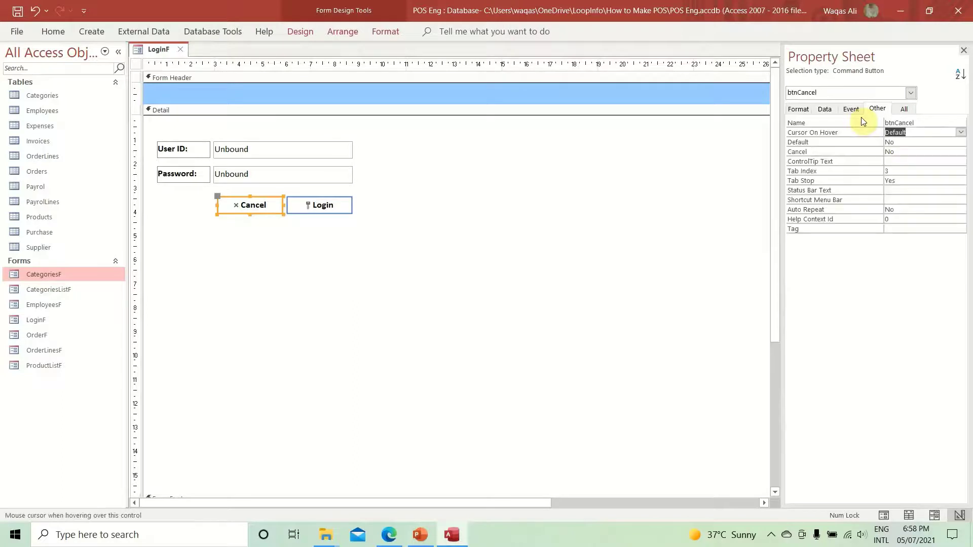
{"action": "right_click", "coordinate": [158, 49]}
{"action": "left_click", "coordinate": [158, 55]}
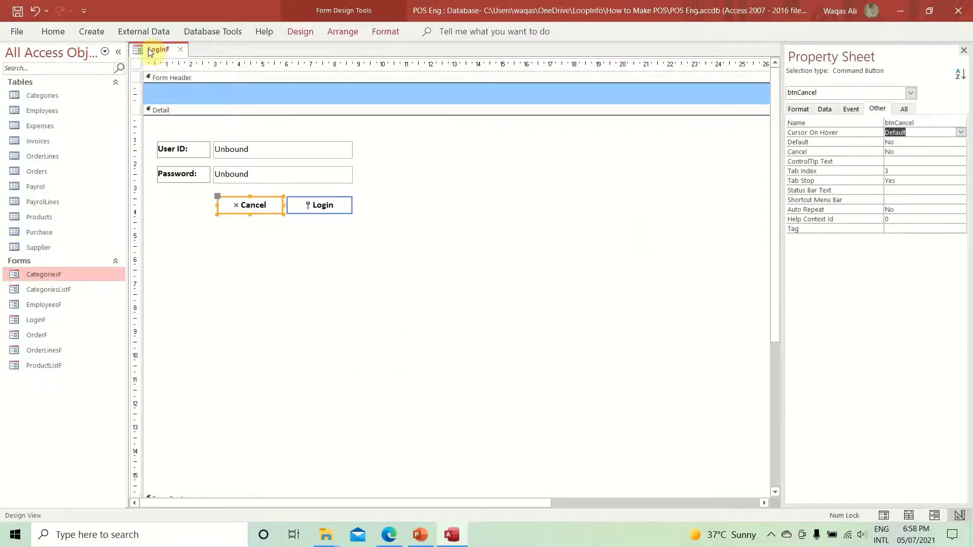
{"action": "right_click", "coordinate": [150, 50]}
{"action": "left_click", "coordinate": [150, 51]}
{"action": "right_click", "coordinate": [150, 49]}
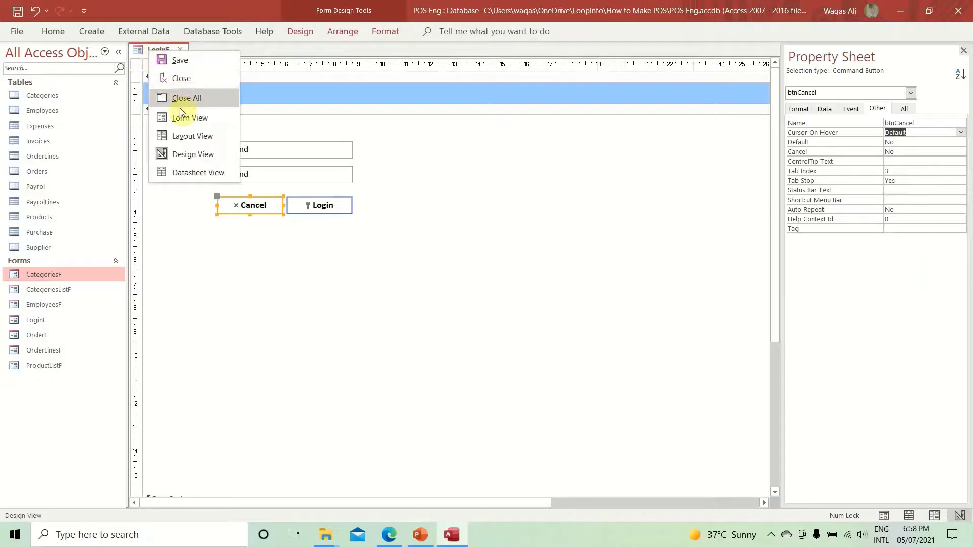
{"action": "left_click", "coordinate": [179, 122]}
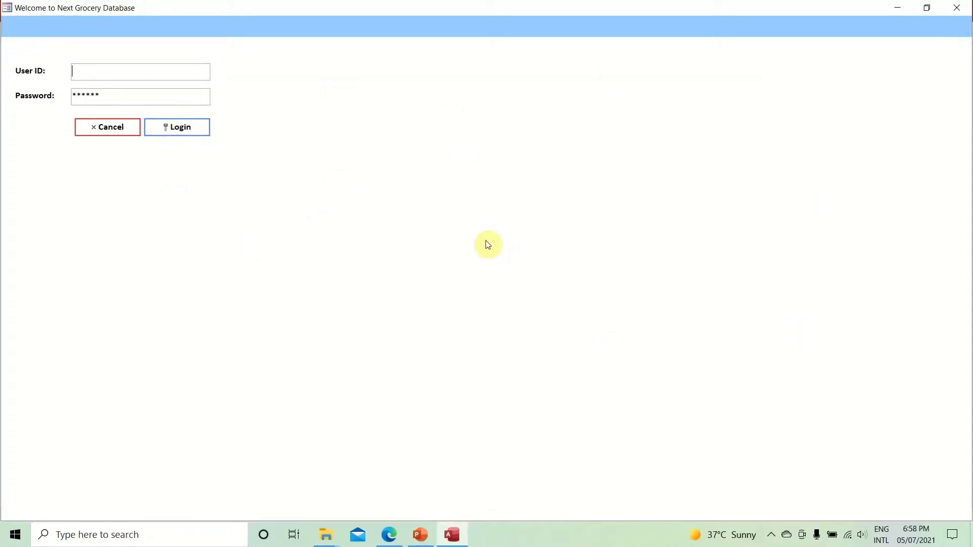
{"action": "right_click", "coordinate": [536, 115]}
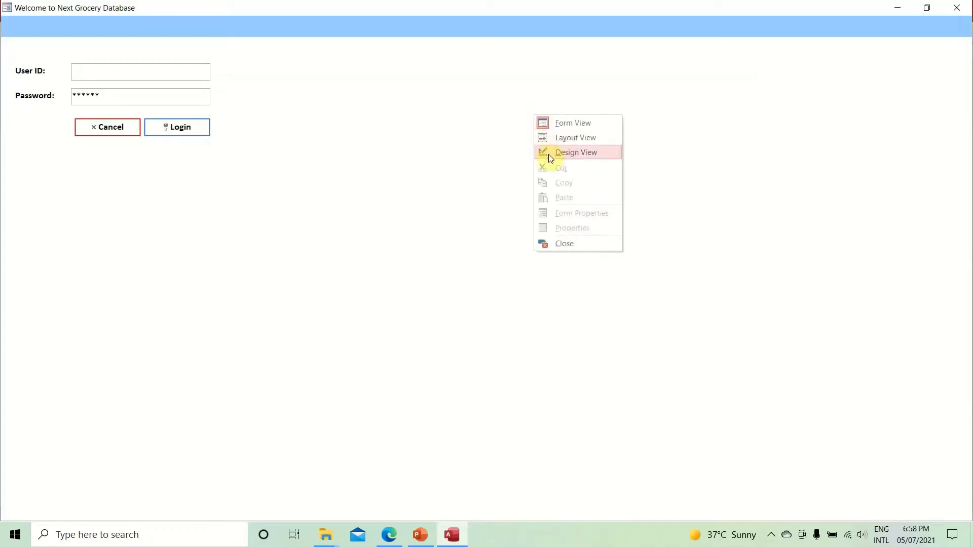
{"action": "left_click", "coordinate": [548, 154]}
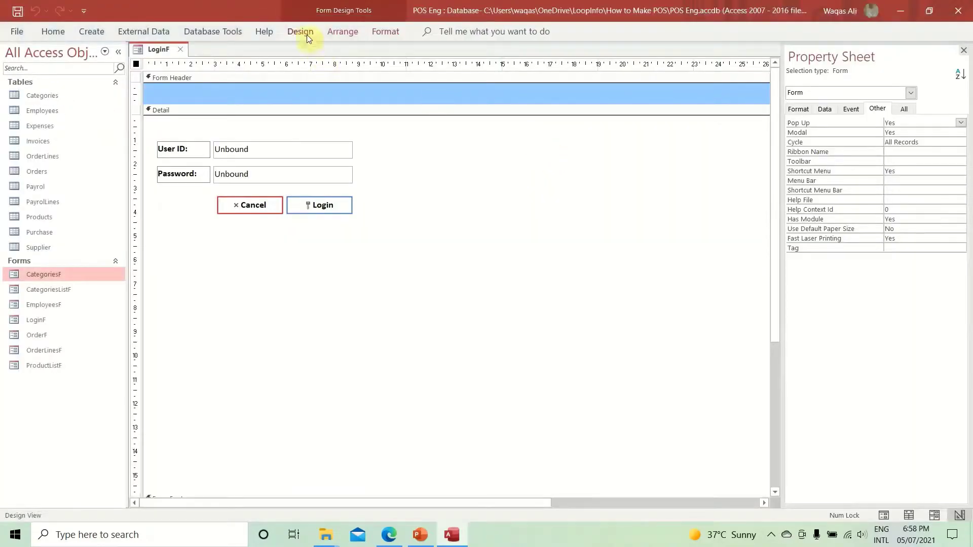
- Insert the grocery icon picture from the Pictures folder onto LoginF, nudging it slightly left
{"action": "left_click", "coordinate": [302, 32]}
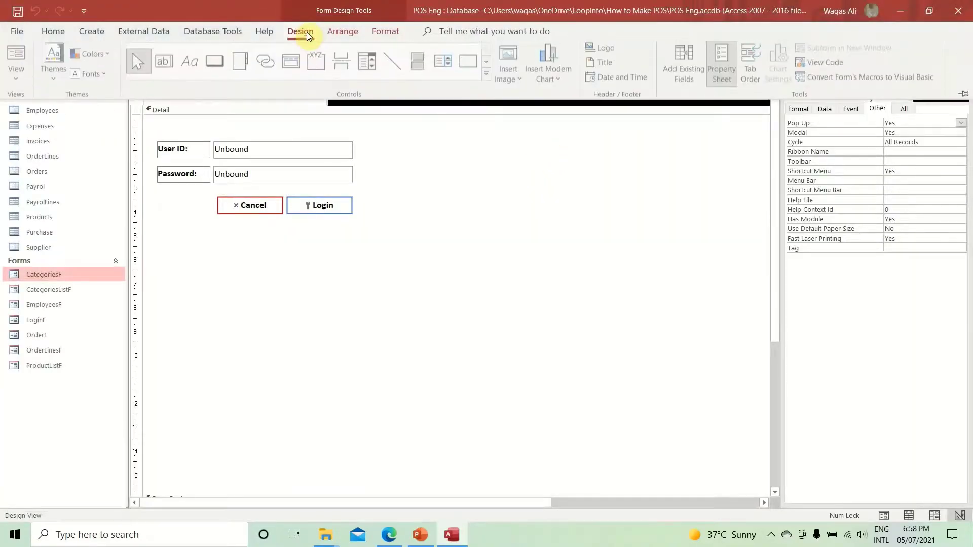
{"action": "left_click", "coordinate": [521, 82]}
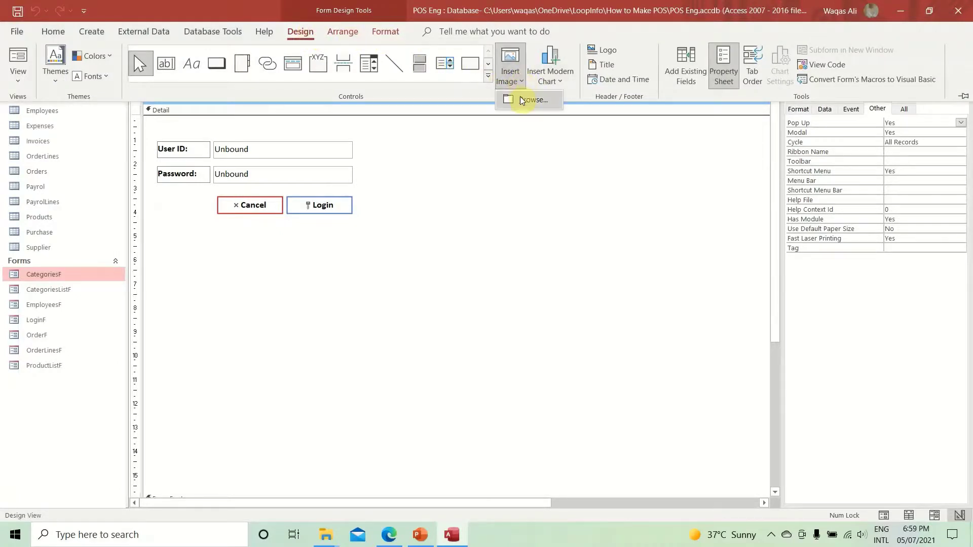
{"action": "left_click", "coordinate": [504, 104]}
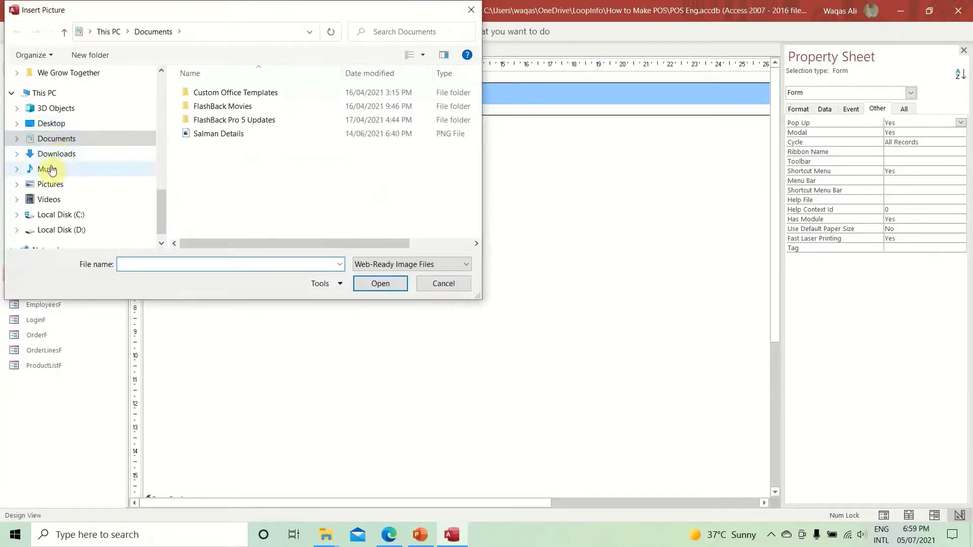
{"action": "left_click", "coordinate": [51, 184]}
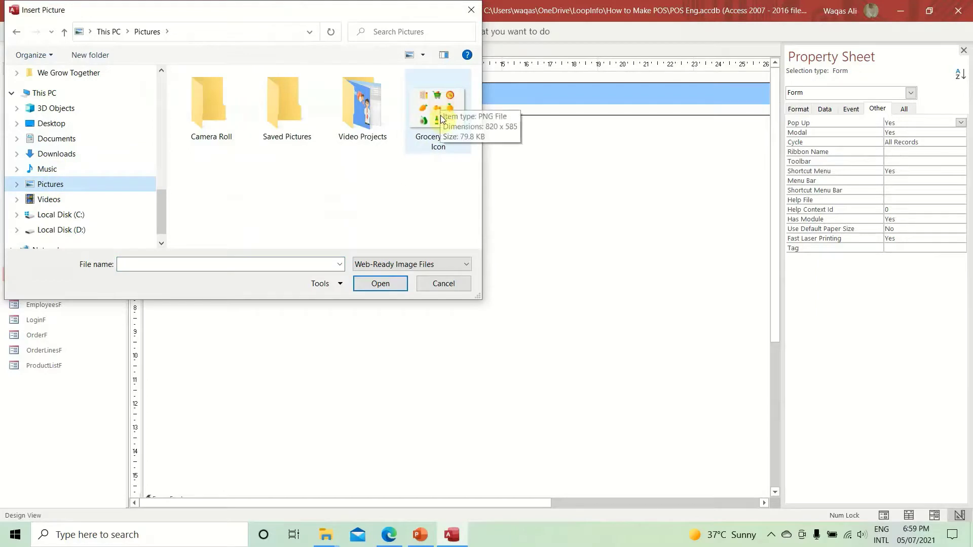
{"action": "double_click", "coordinate": [437, 100]}
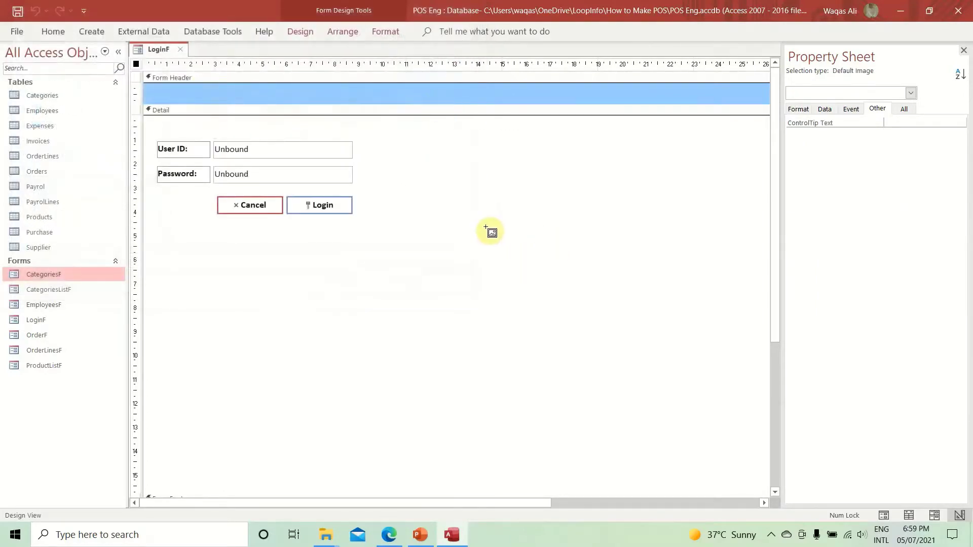
{"action": "left_click", "coordinate": [460, 236]}
{"action": "left_click_drag", "start_coordinate": [549, 307], "coordinate": [532, 310]}
{"action": "right_click", "coordinate": [152, 51]}
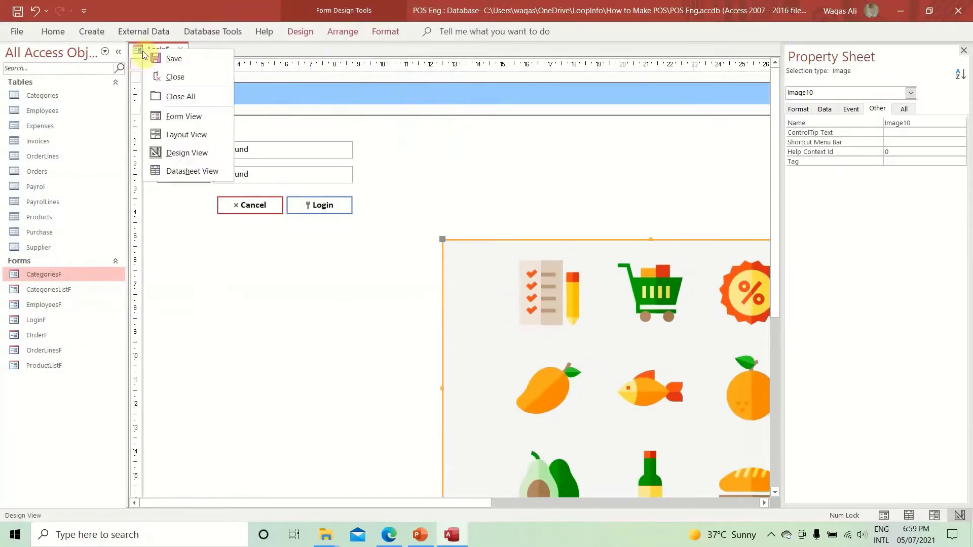
- Preview LoginF in Form View, return to Design View, and move the grocery image up slightly
{"action": "left_click", "coordinate": [167, 116]}
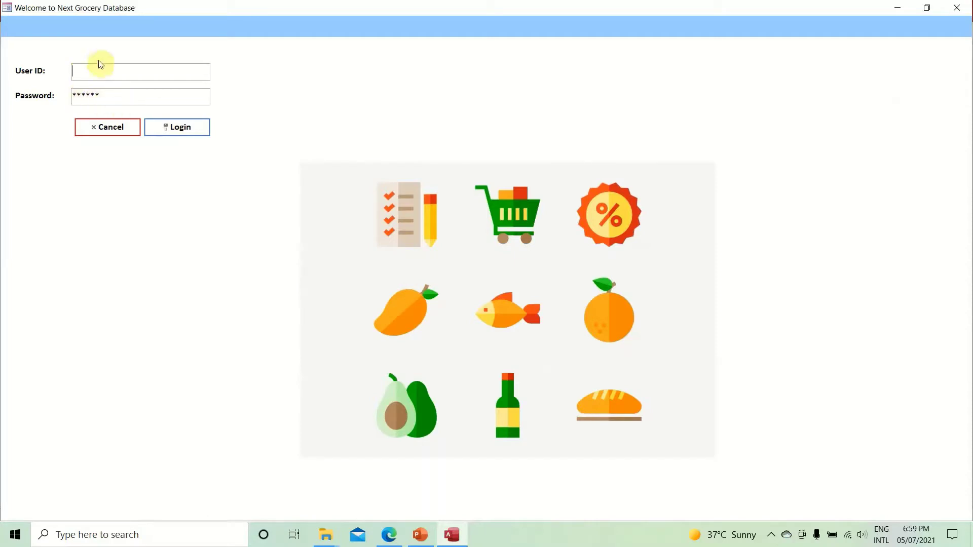
{"action": "left_click", "coordinate": [192, 132]}
{"action": "right_click", "coordinate": [629, 44]}
{"action": "left_click", "coordinate": [656, 79]}
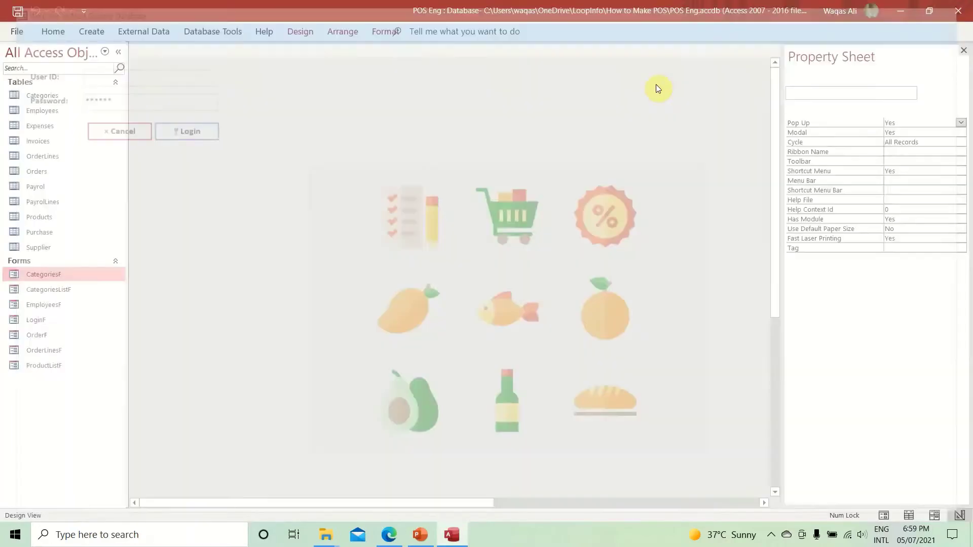
{"action": "left_click_drag", "start_coordinate": [637, 258], "coordinate": [638, 243]}
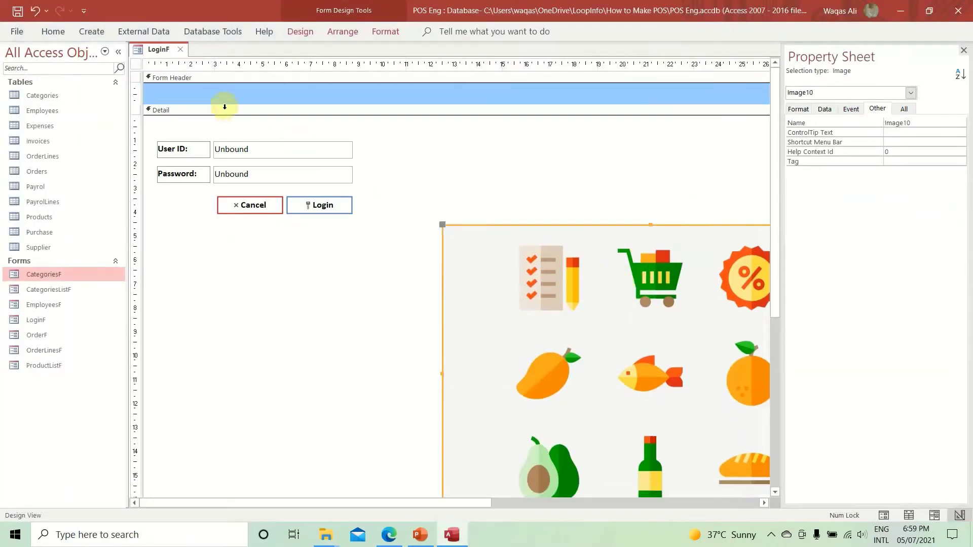
- Run the finished LoginF form in Form View to check its layout
{"action": "right_click", "coordinate": [150, 57]}
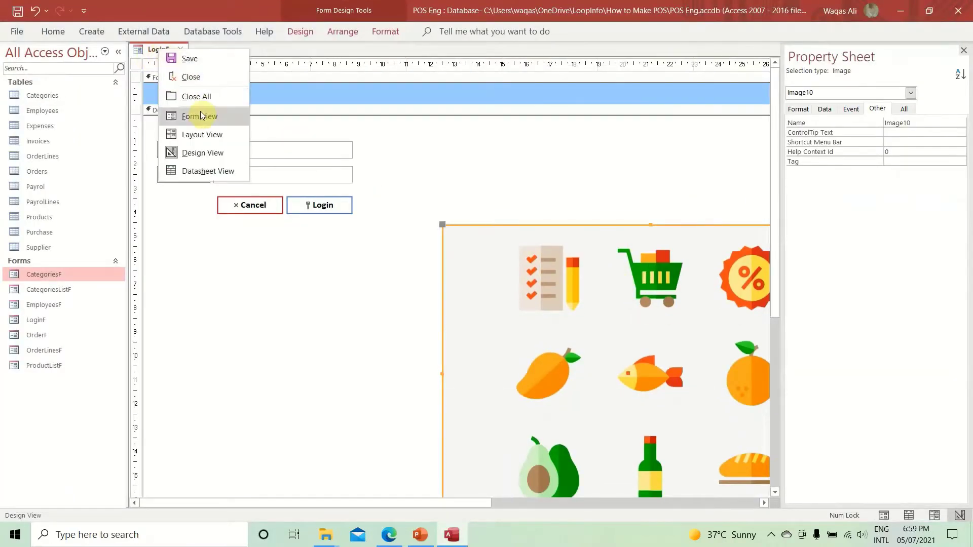
{"action": "left_click", "coordinate": [195, 116]}
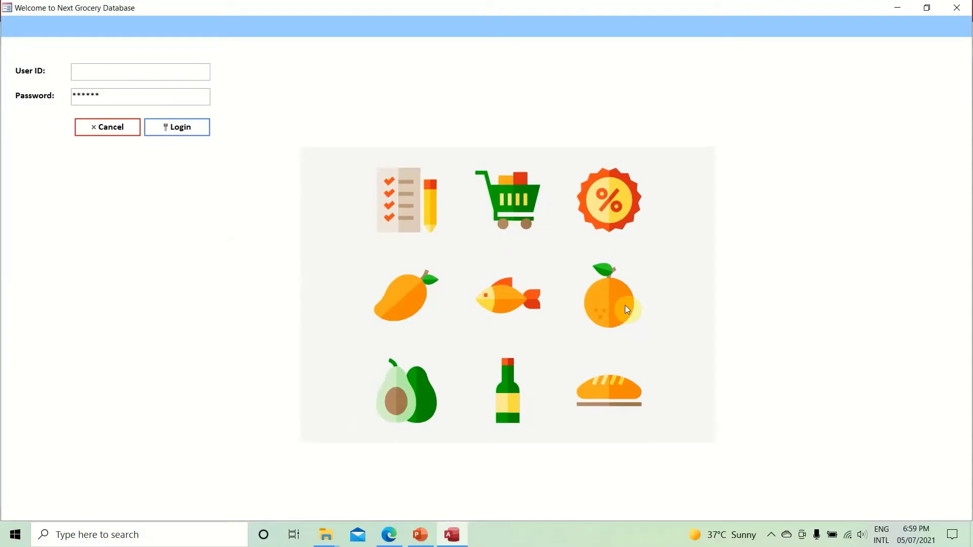